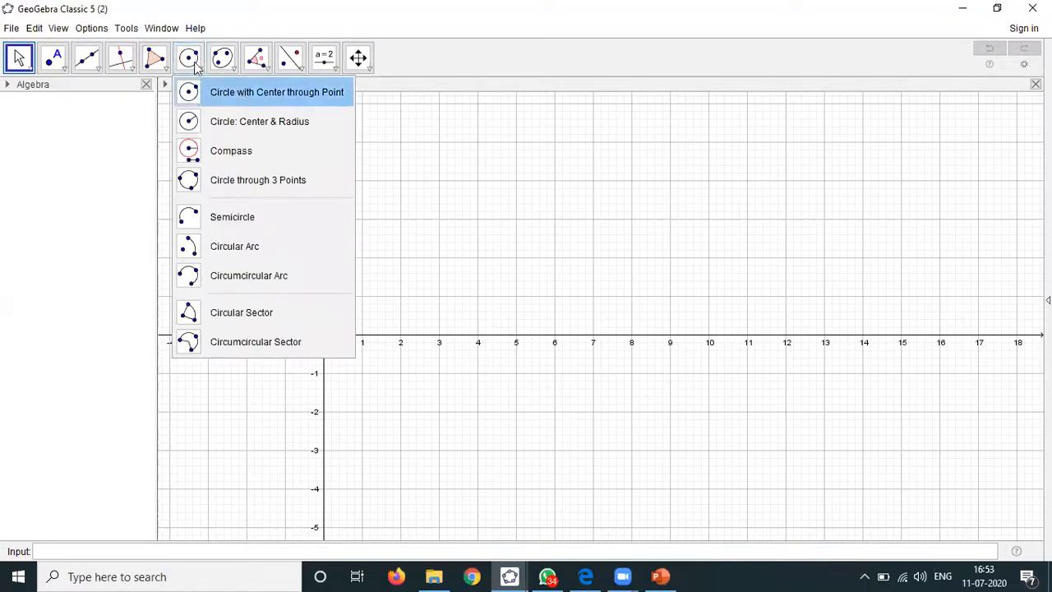
# Create a number slider a with minimum 1 and maximum 10, and position it near the top of the graph at about (2.7, 5.5)
pyautogui.moveTo(335, 72)
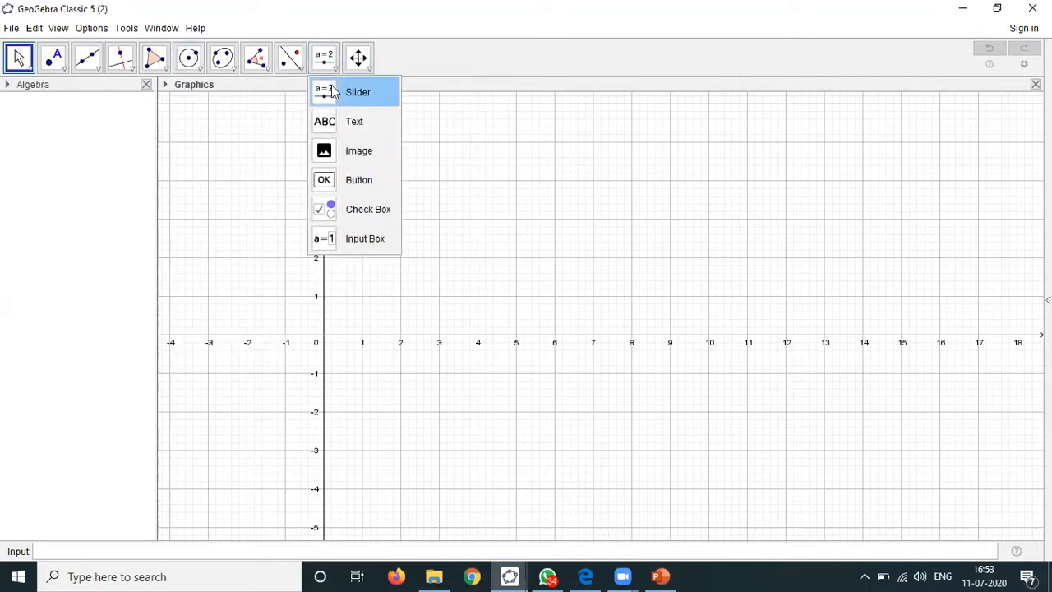
pyautogui.click(333, 92)
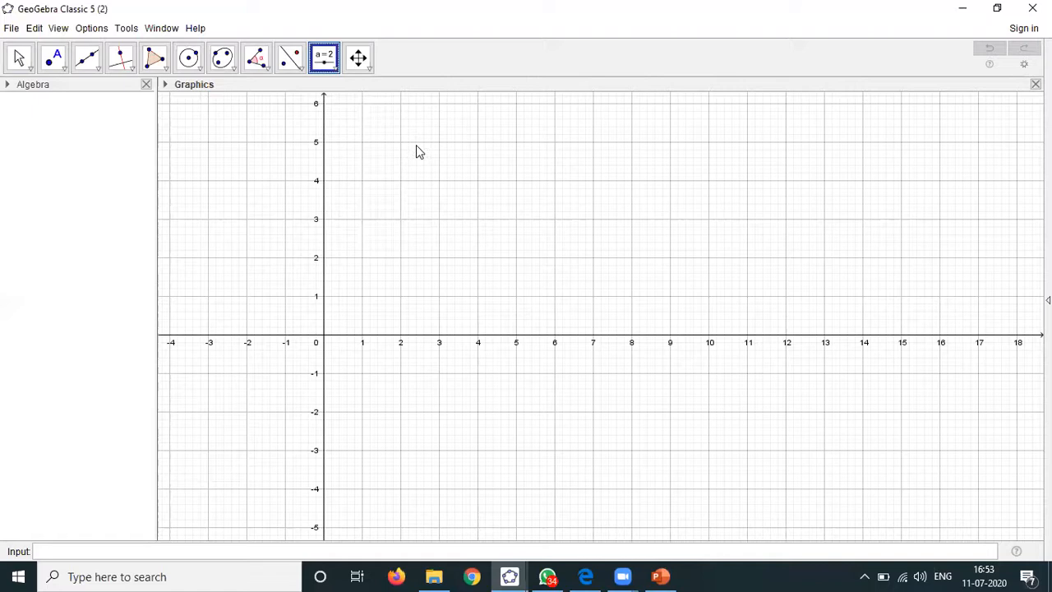
pyautogui.click(416, 145)
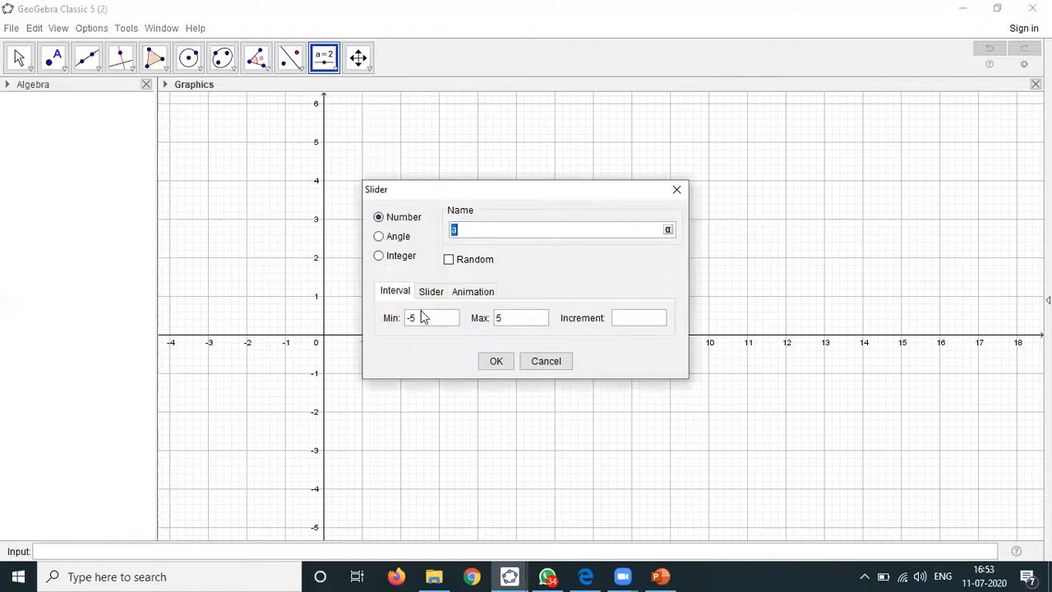
pyautogui.moveTo(423, 319); pyautogui.dragTo(383, 323)
pyautogui.write('11')
pyautogui.doubleClick(498, 319)
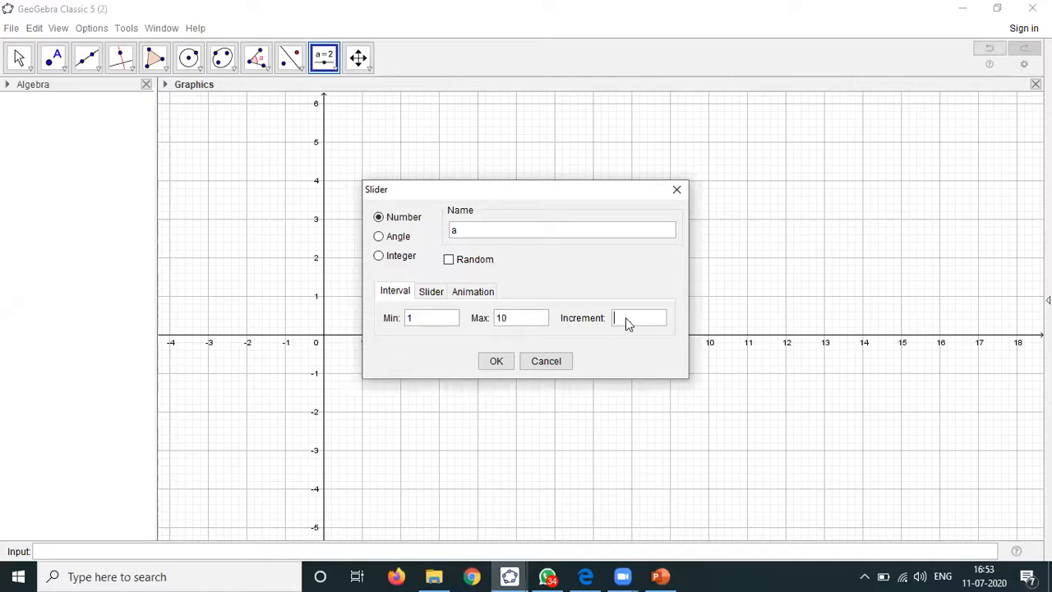
pyautogui.click(490, 360)
pyautogui.moveTo(446, 149); pyautogui.dragTo(460, 129)
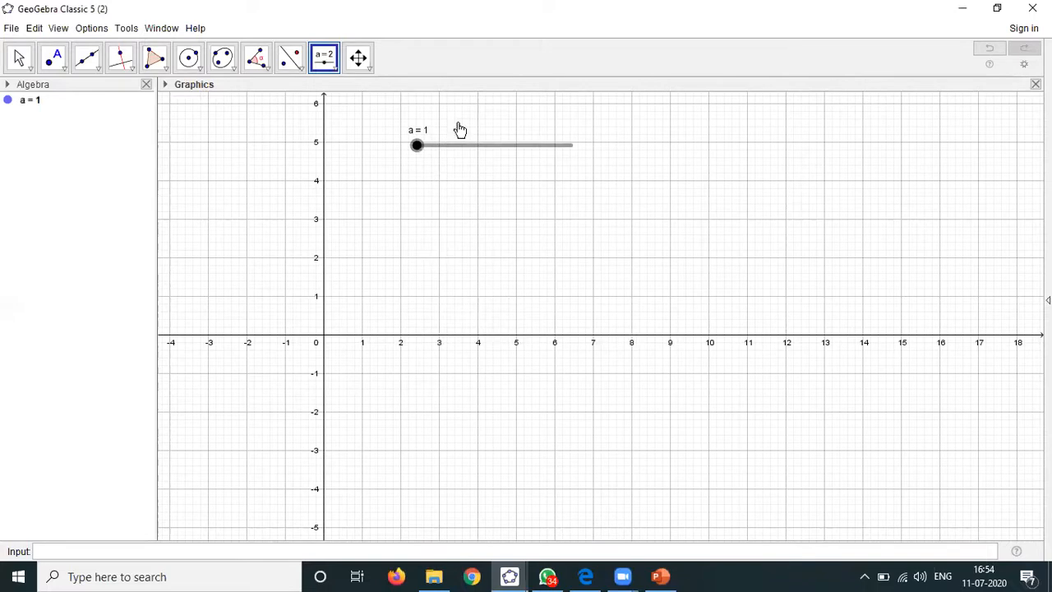
# Draw a circle centred at about (2.1, 3.1) passing through a point at about (3.1, 1.2)
pyautogui.click(191, 60)
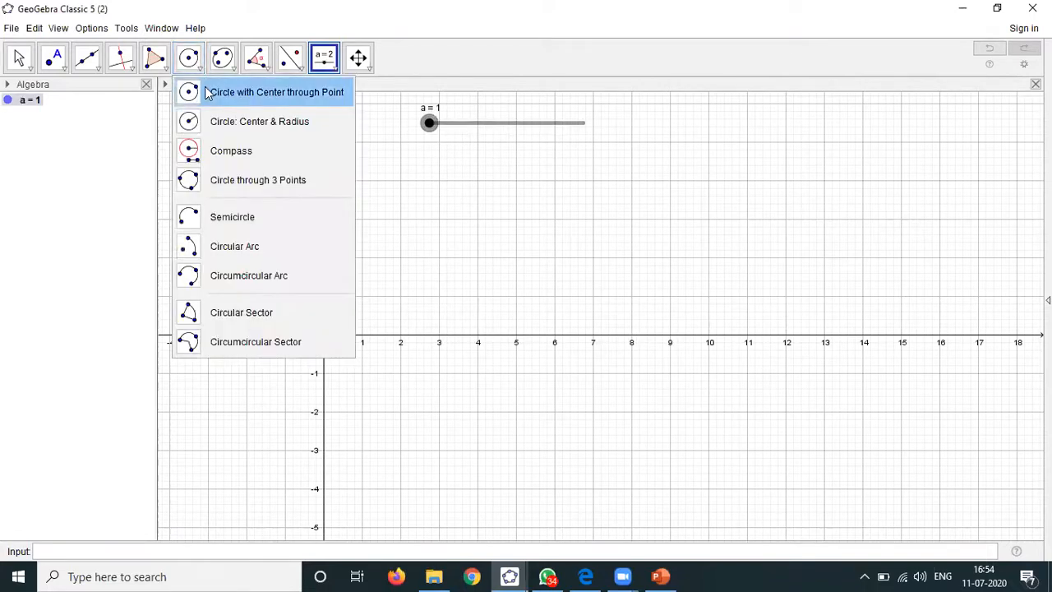
pyautogui.click(207, 92)
pyautogui.click(404, 214)
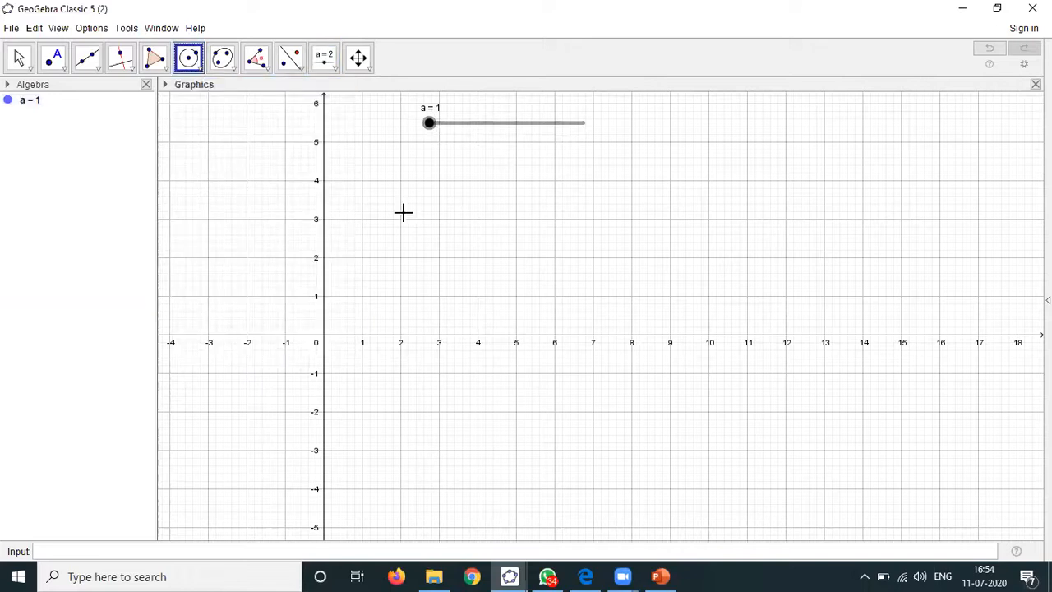
pyautogui.click(443, 289)
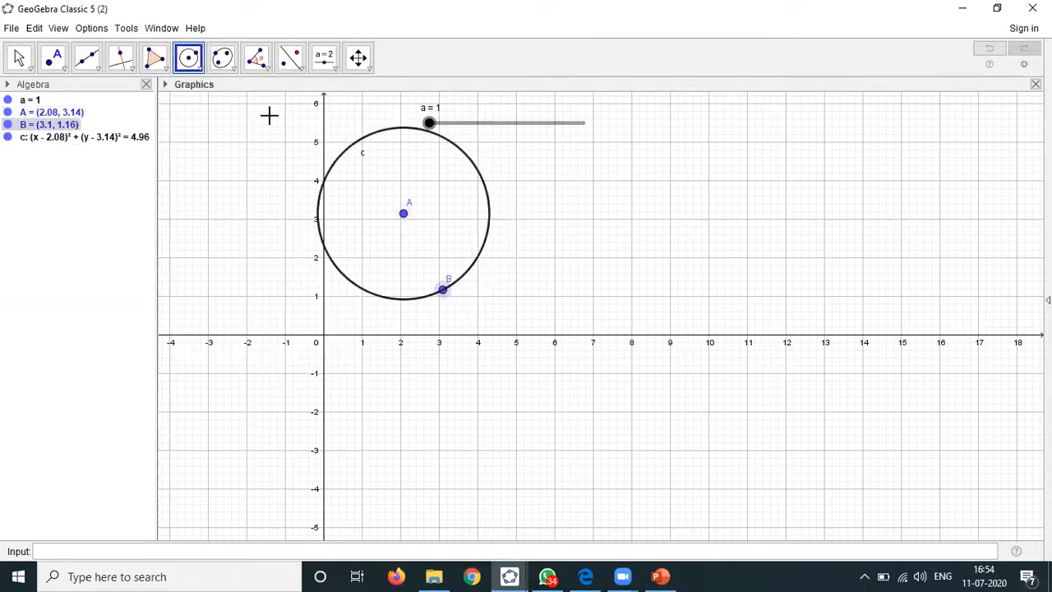
# Draw two more circles: centre about (8.4, 2.3) through (7.7, 1.2), and centre about (4.7, -1.5) through (7.5, -3.9)
pyautogui.click(646, 244)
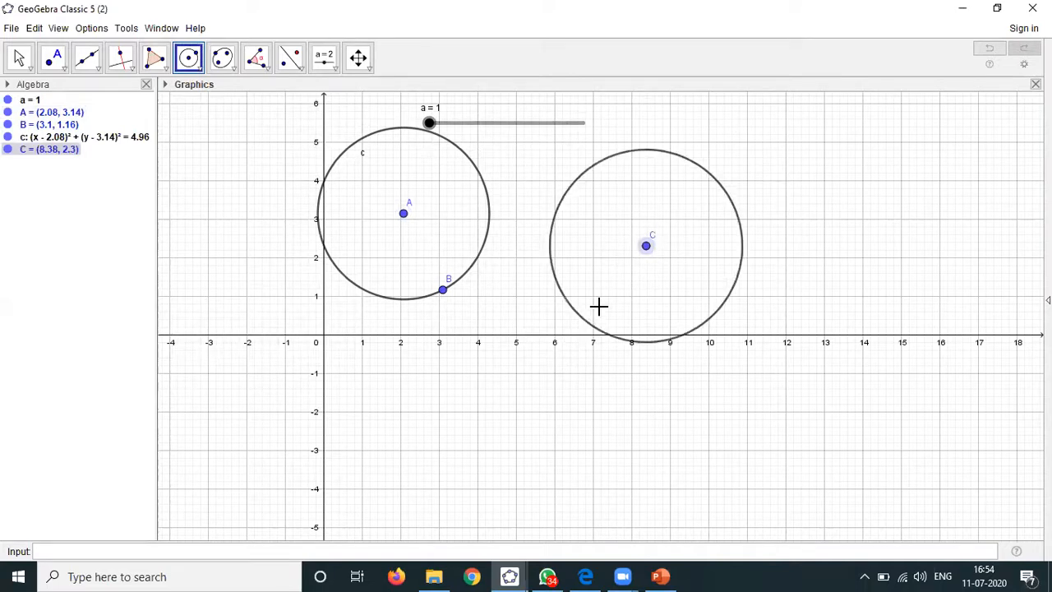
pyautogui.click(619, 290)
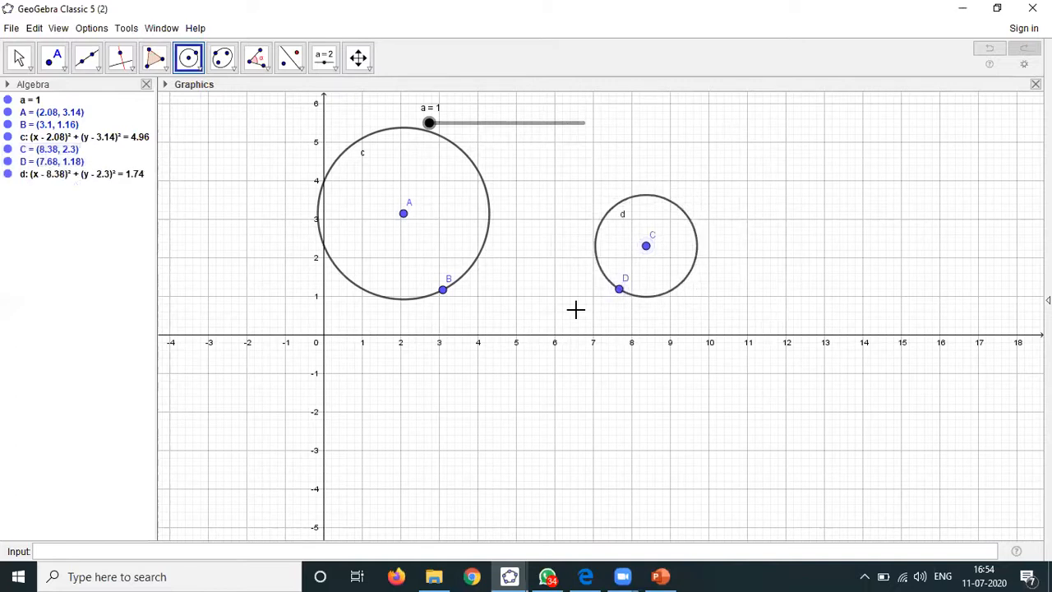
pyautogui.click(502, 390)
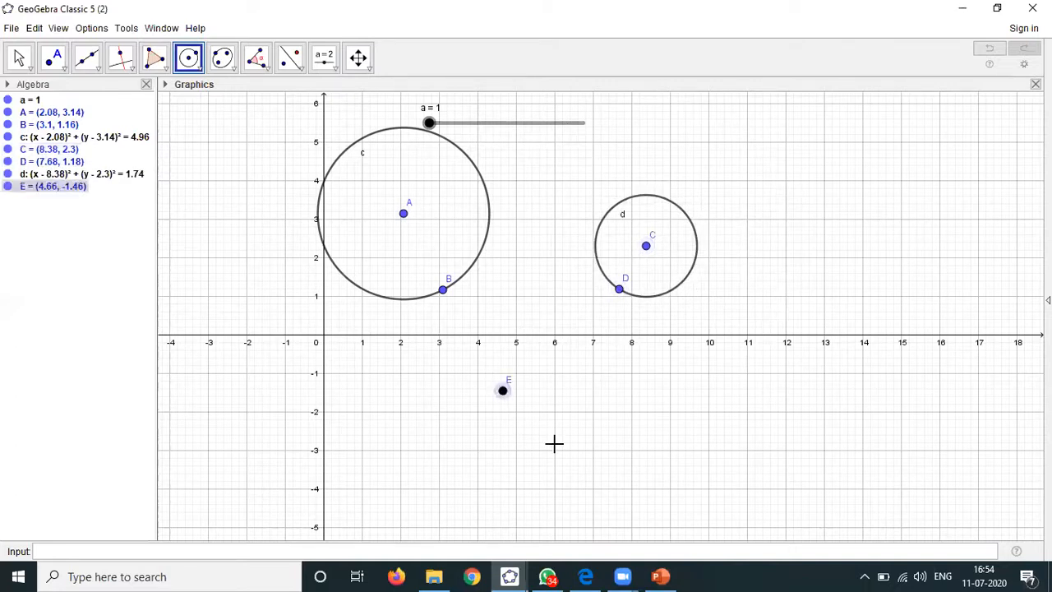
pyautogui.click(613, 484)
pyautogui.click(613, 483)
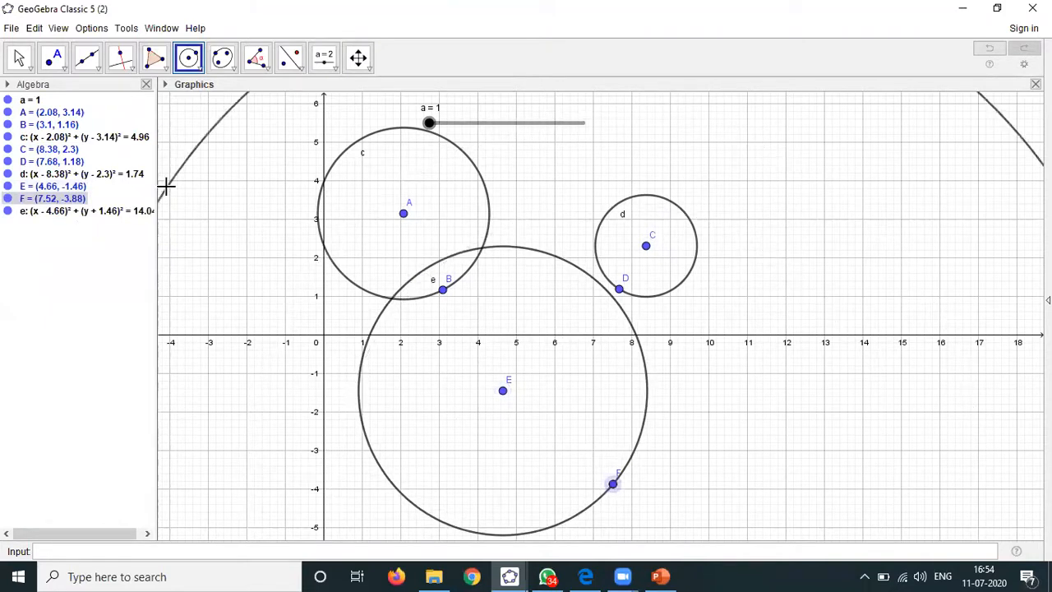
# Move the largest circle to a centre of about (6.4, -1.2) and the smallest to about (8.5, 3.8), separating all three circles
pyautogui.click(20, 62)
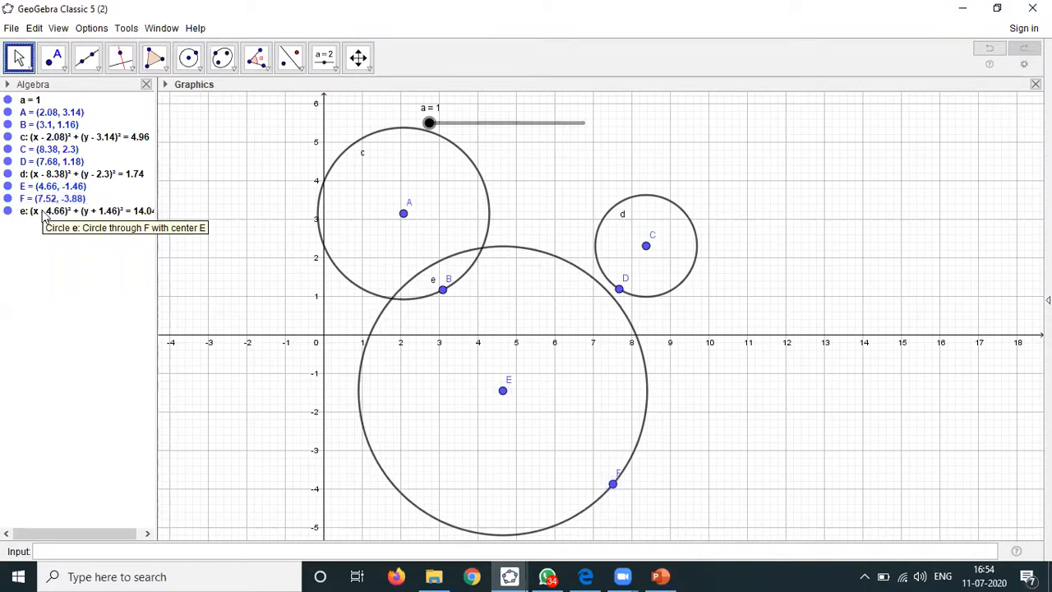
pyautogui.click(42, 212)
pyautogui.click(62, 175)
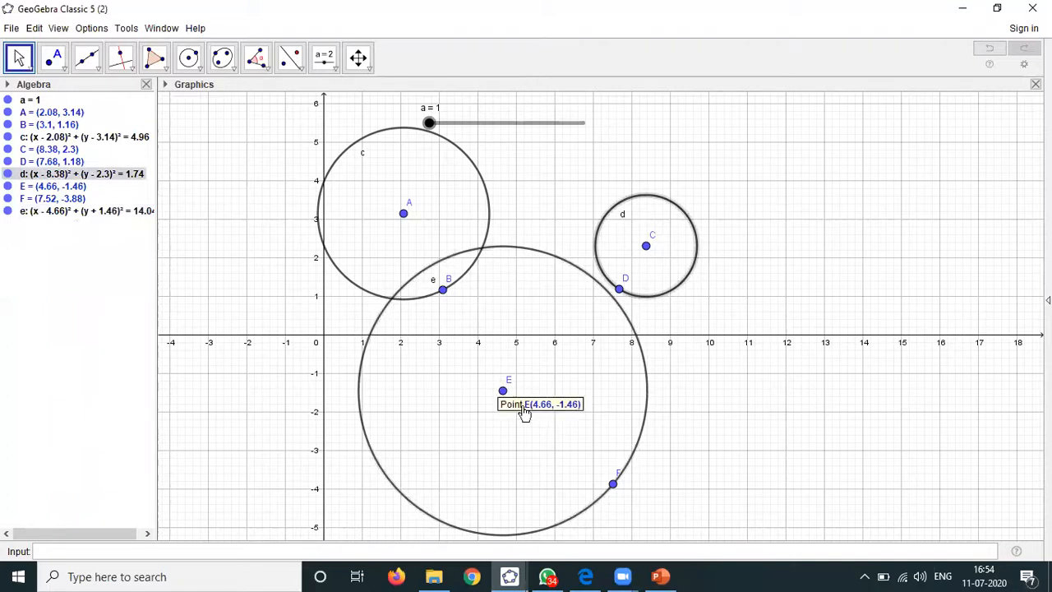
pyautogui.moveTo(502, 389); pyautogui.dragTo(522, 406)
pyautogui.hotkey('ctrl', 'z')
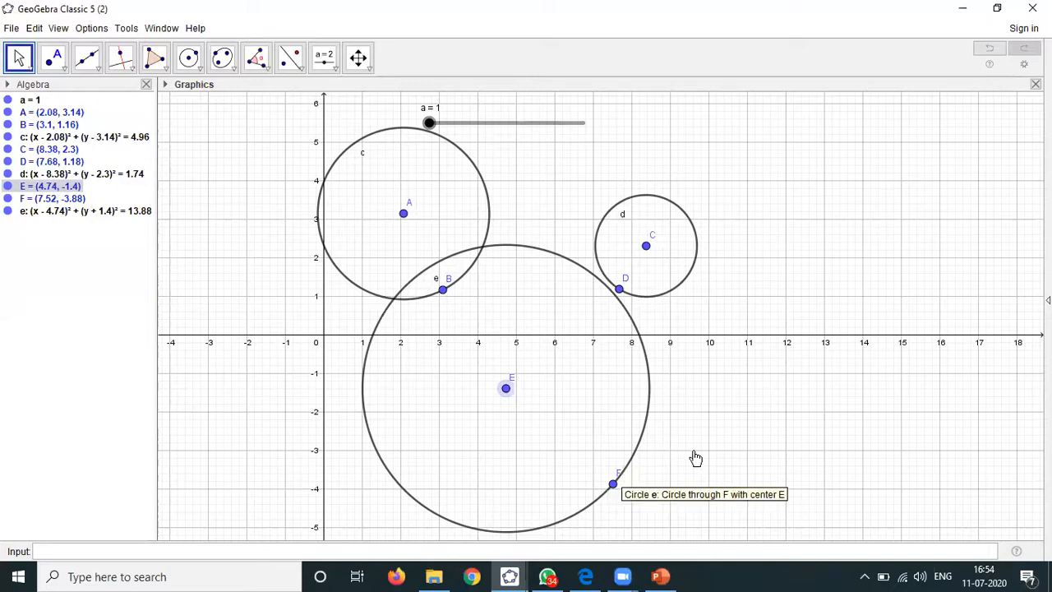
pyautogui.moveTo(632, 458); pyautogui.dragTo(695, 451)
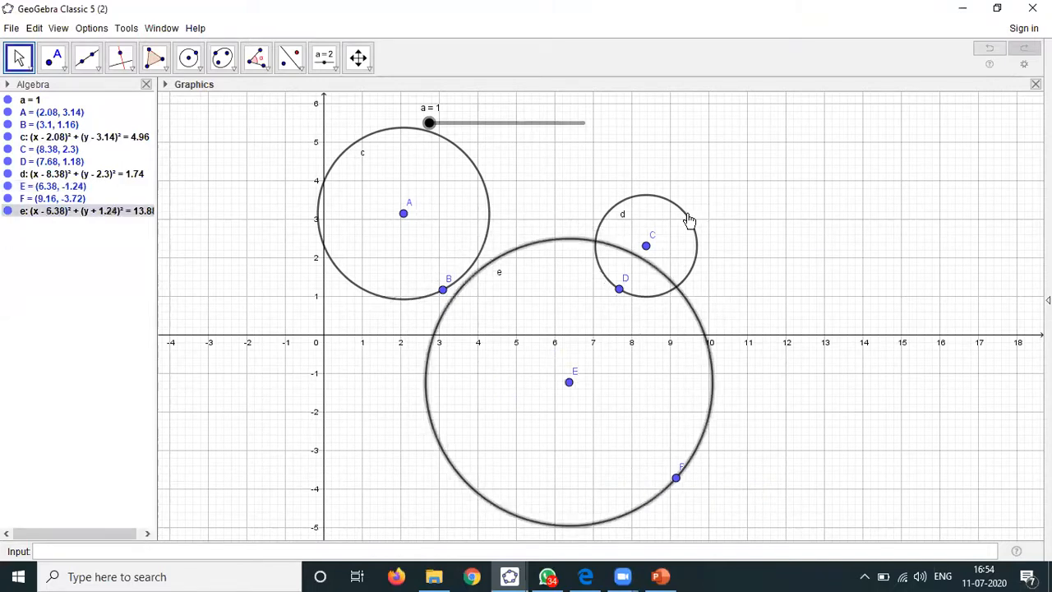
pyautogui.moveTo(691, 226); pyautogui.dragTo(696, 169)
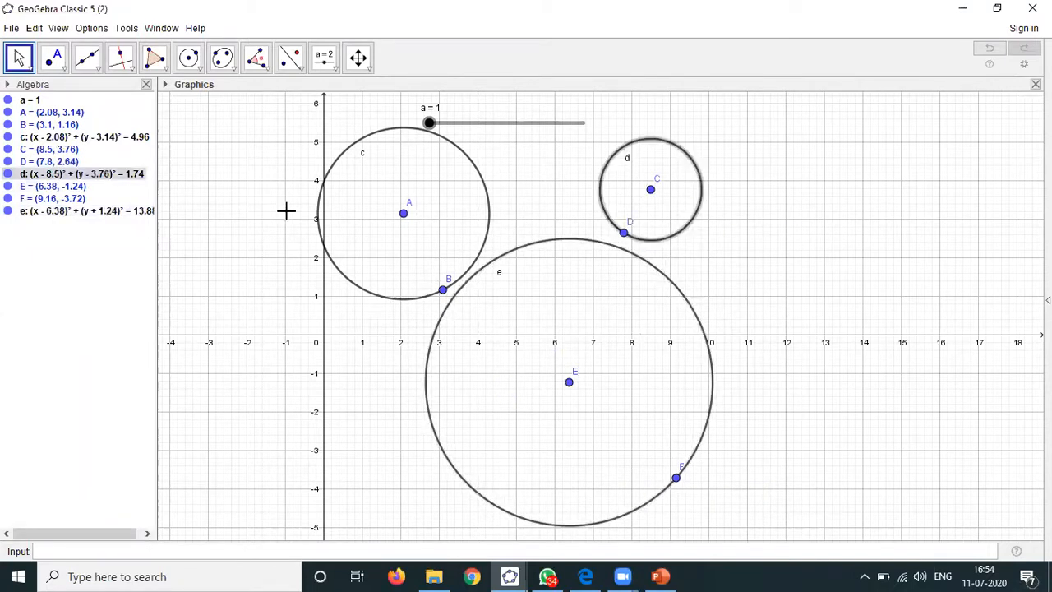
# Hide the centre and radius points A to F of the three circles
pyautogui.click(7, 112)
pyautogui.click(7, 124)
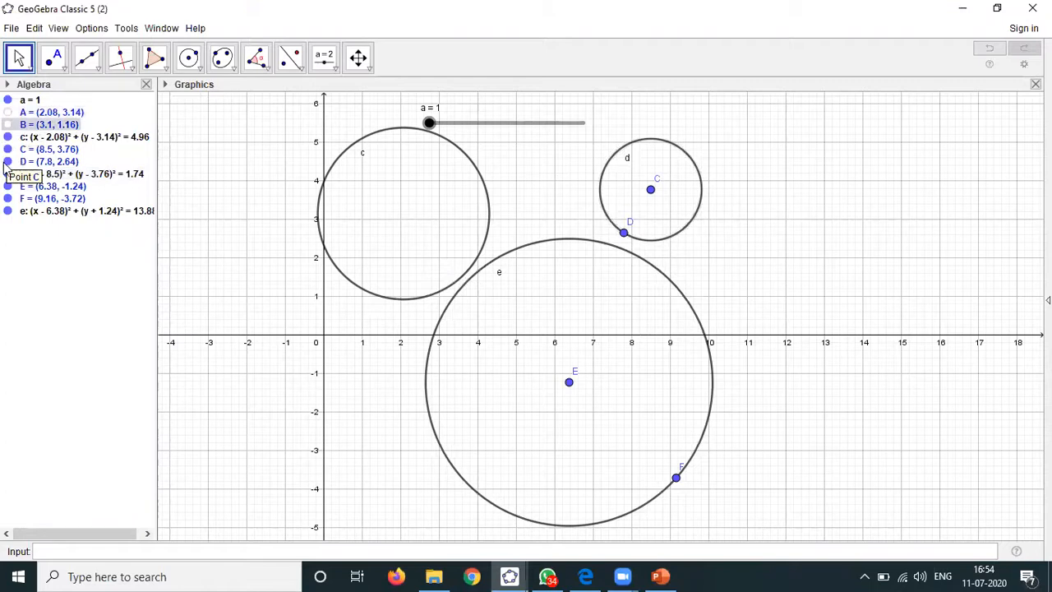
pyautogui.click(7, 148)
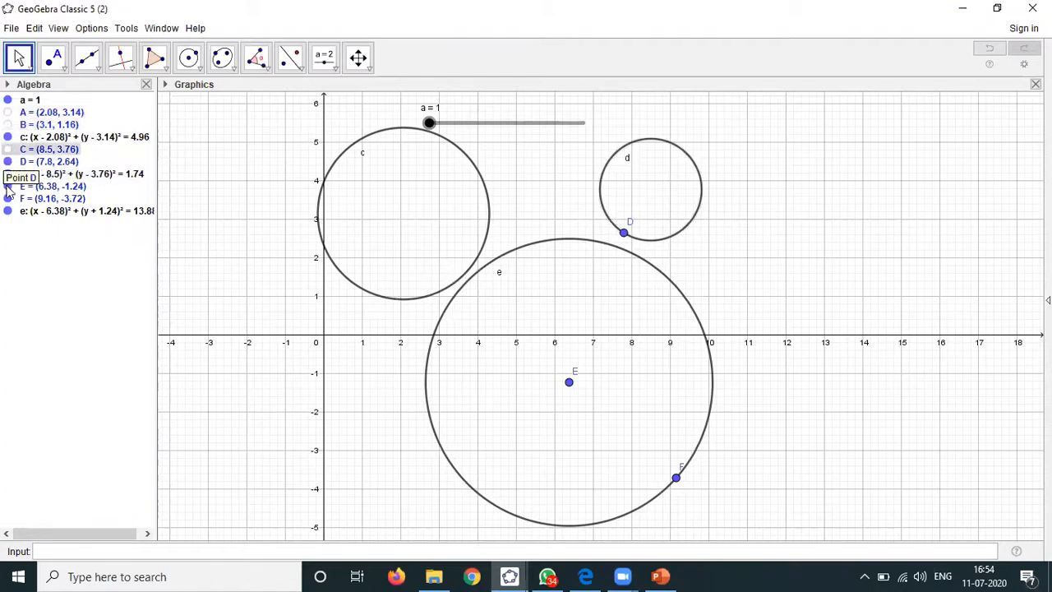
pyautogui.click(7, 187)
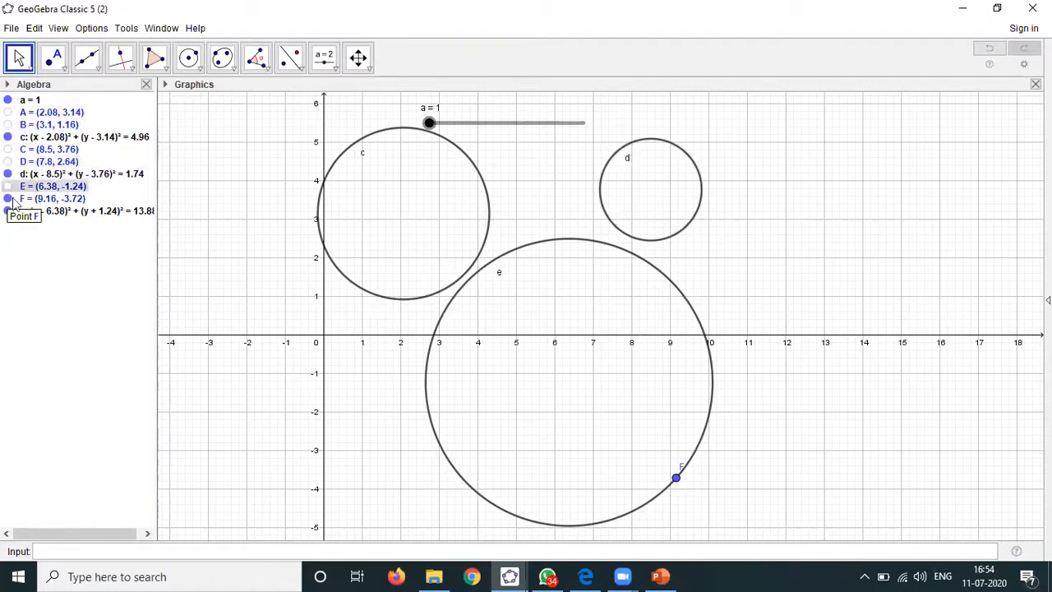
pyautogui.click(9, 199)
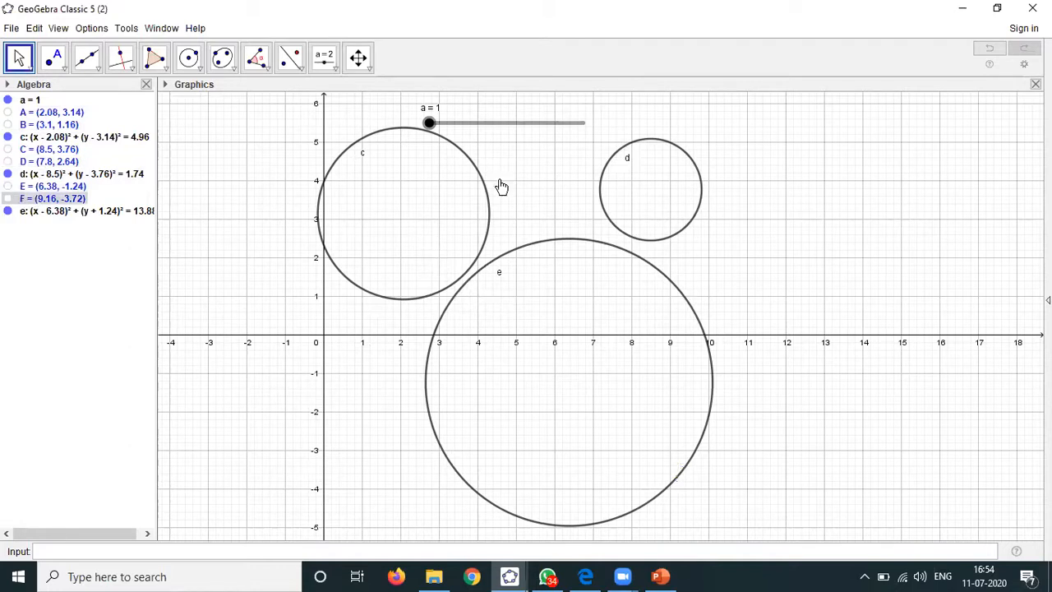
# Attach a Point on Object to each circle: about (3.9, 4.4) on c, (2.7, -1.9) on e and (7.9, 2.6) on d
pyautogui.click(65, 72)
pyautogui.click(74, 119)
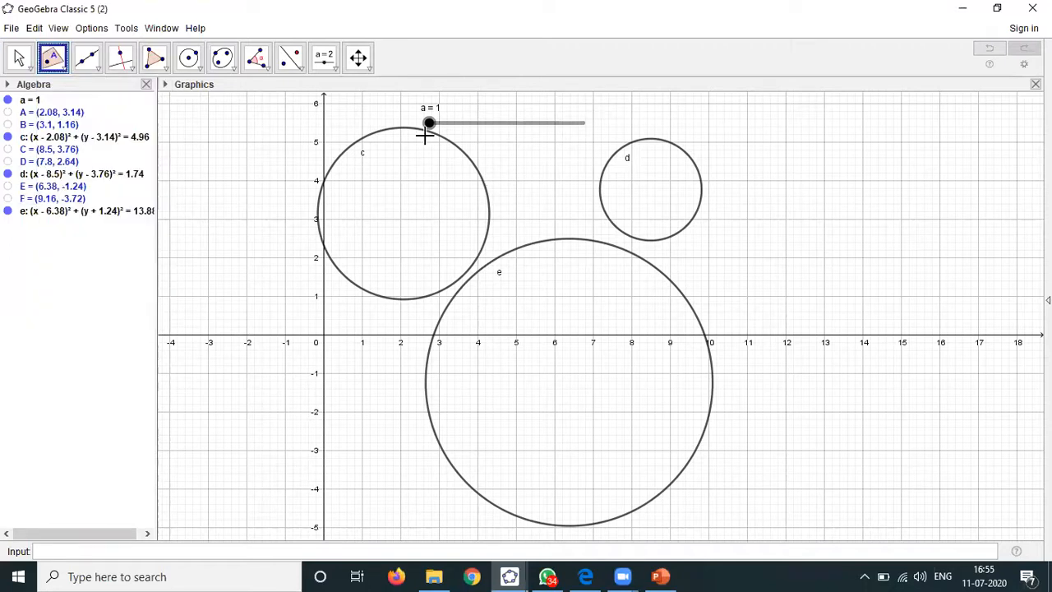
pyautogui.click(473, 163)
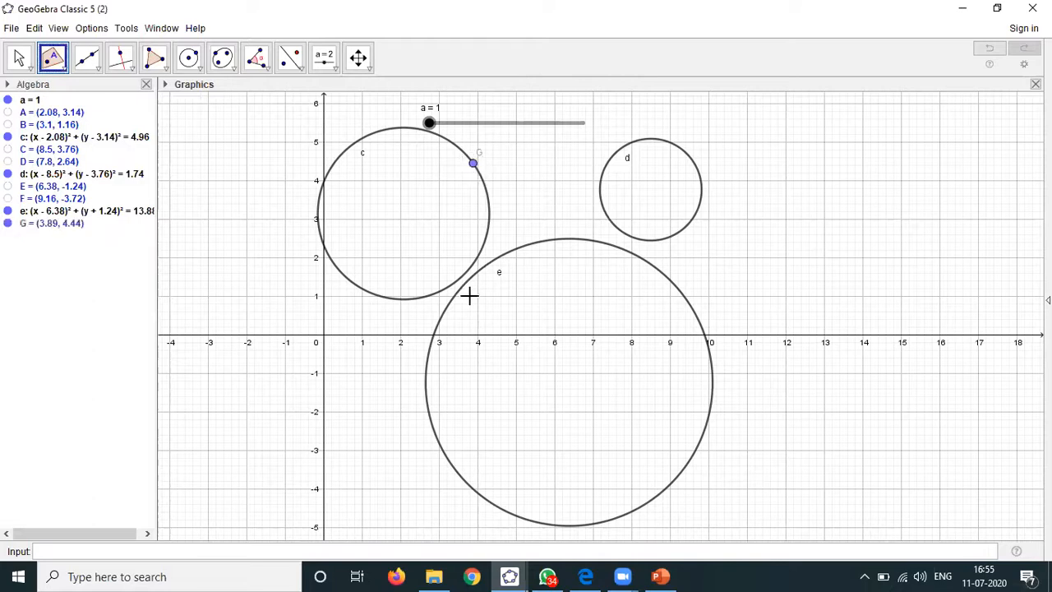
pyautogui.click(428, 406)
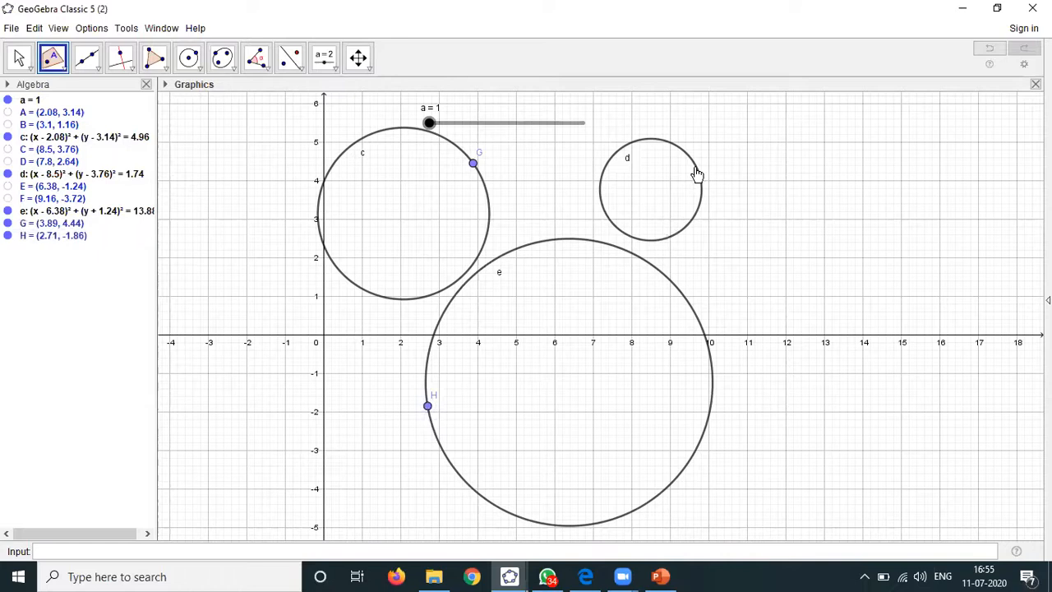
pyautogui.click(628, 236)
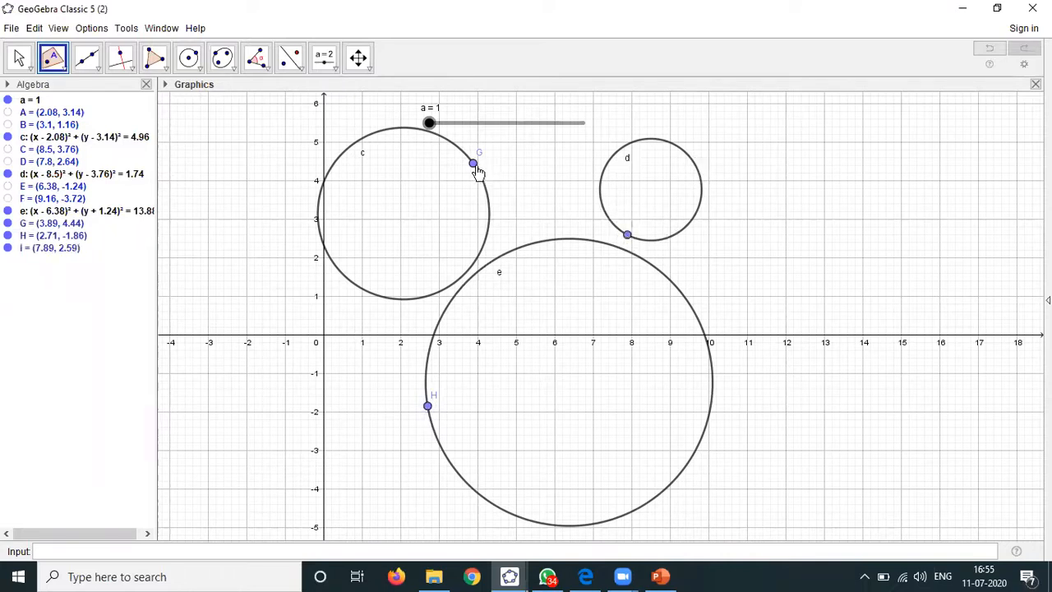
# Draw a triangle with the Polygon tool connecting points G, H and I on the three circles
pyautogui.click(166, 72)
pyautogui.click(161, 90)
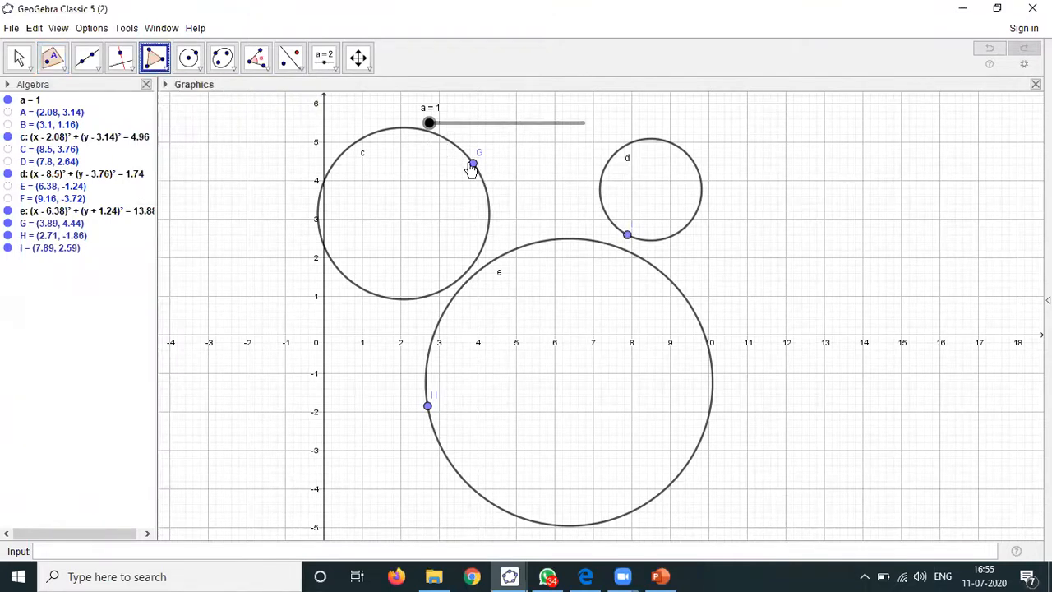
pyautogui.click(473, 164)
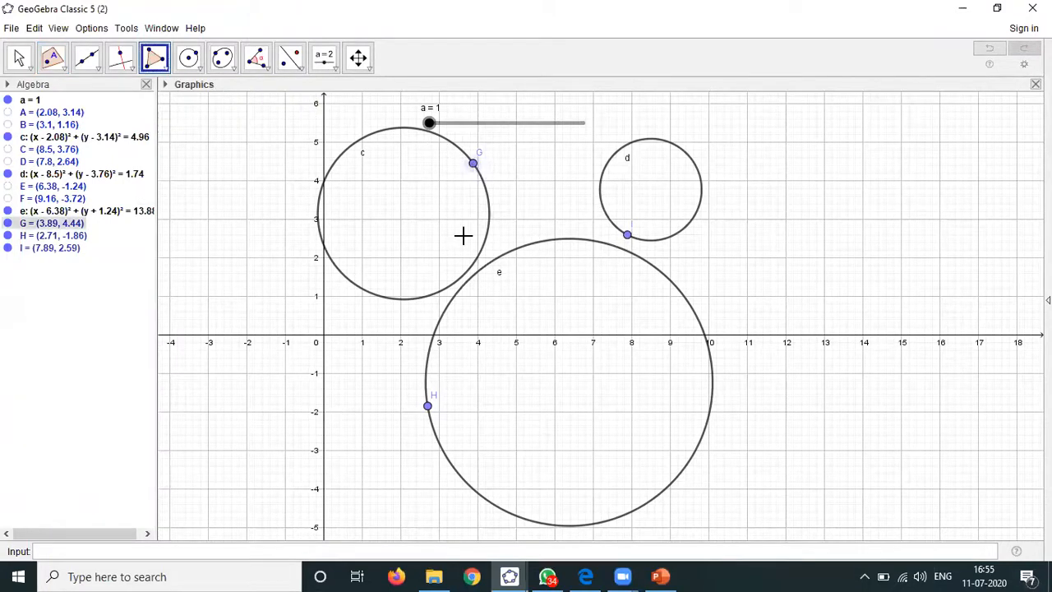
pyautogui.click(427, 406)
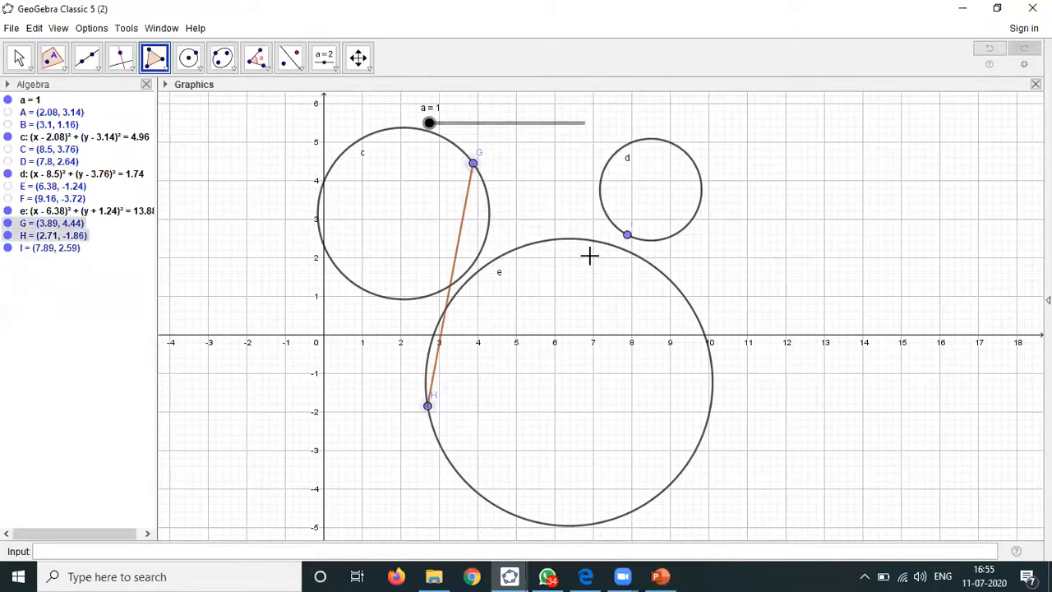
pyautogui.click(627, 237)
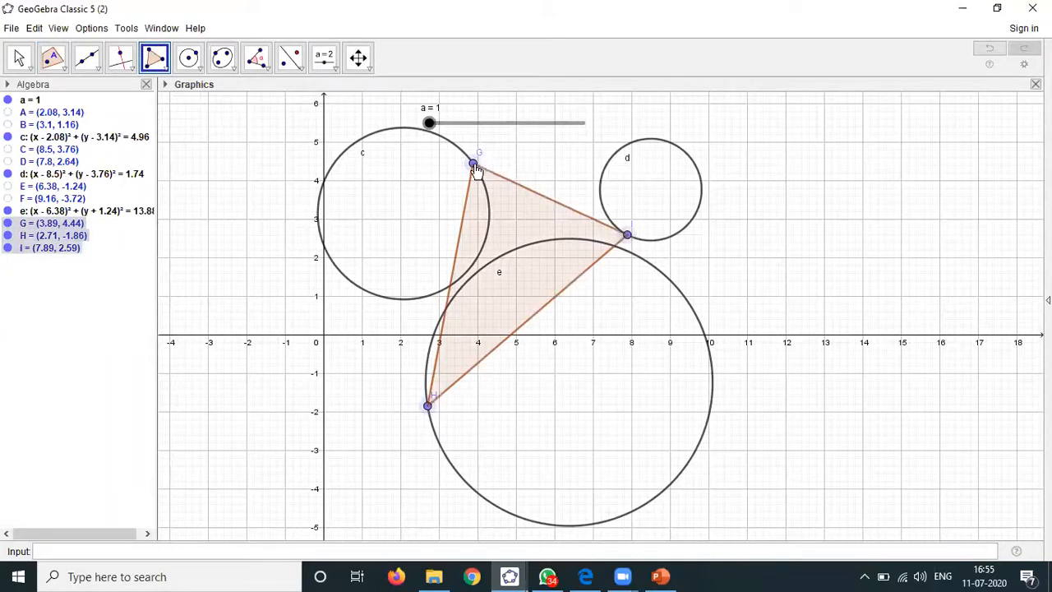
pyautogui.click(473, 164)
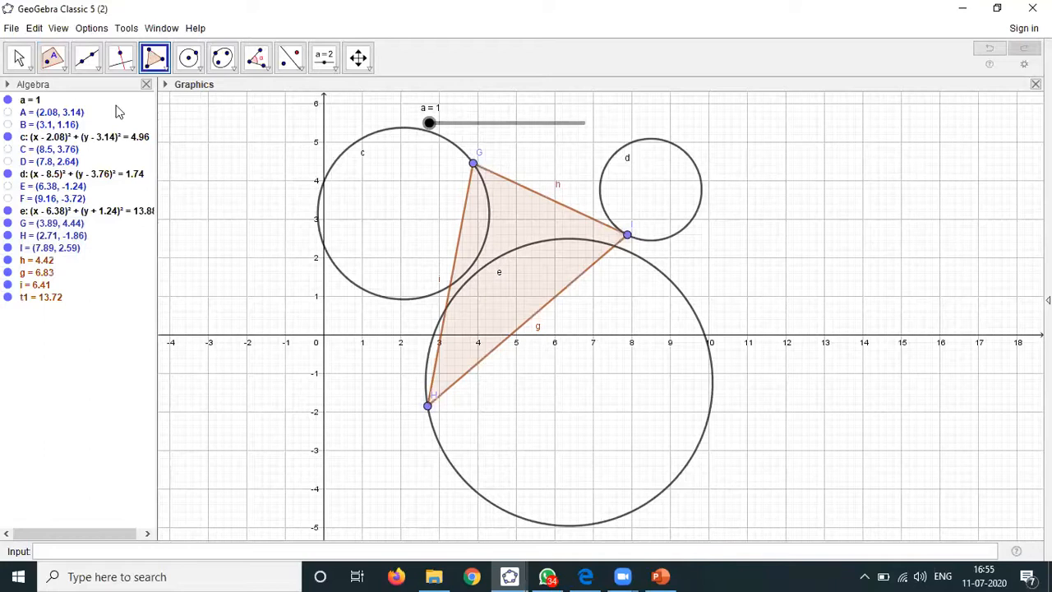
pyautogui.click(21, 57)
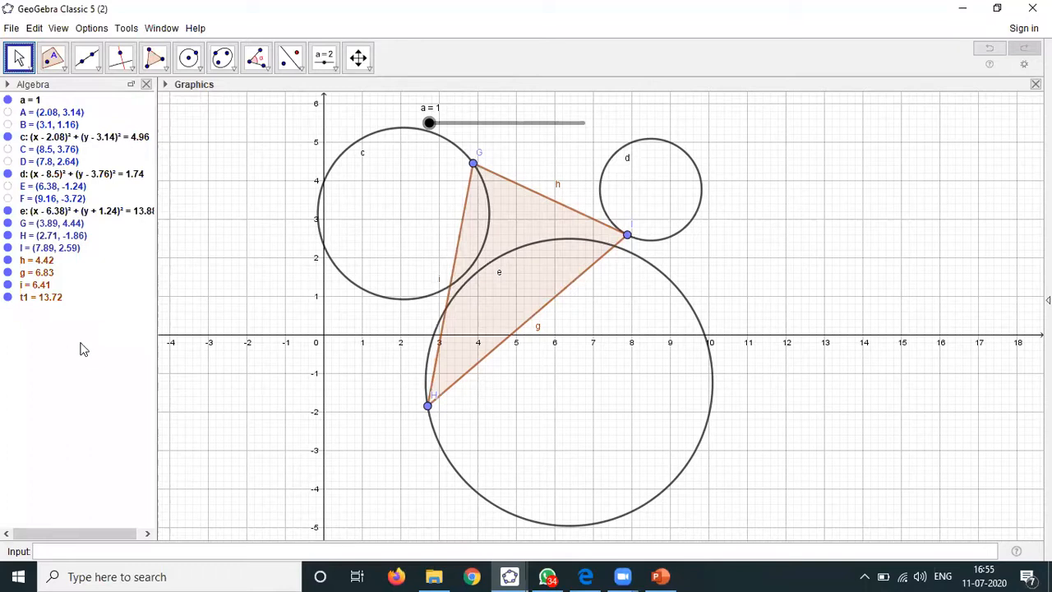
pyautogui.click(499, 238)
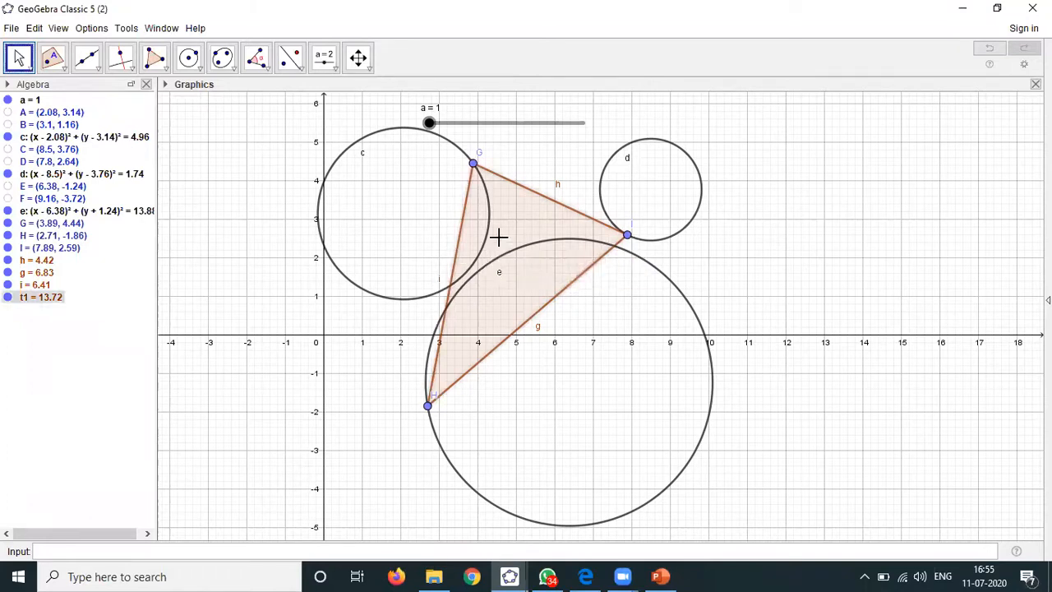
pyautogui.rightClick(499, 238)
pyautogui.click(154, 377)
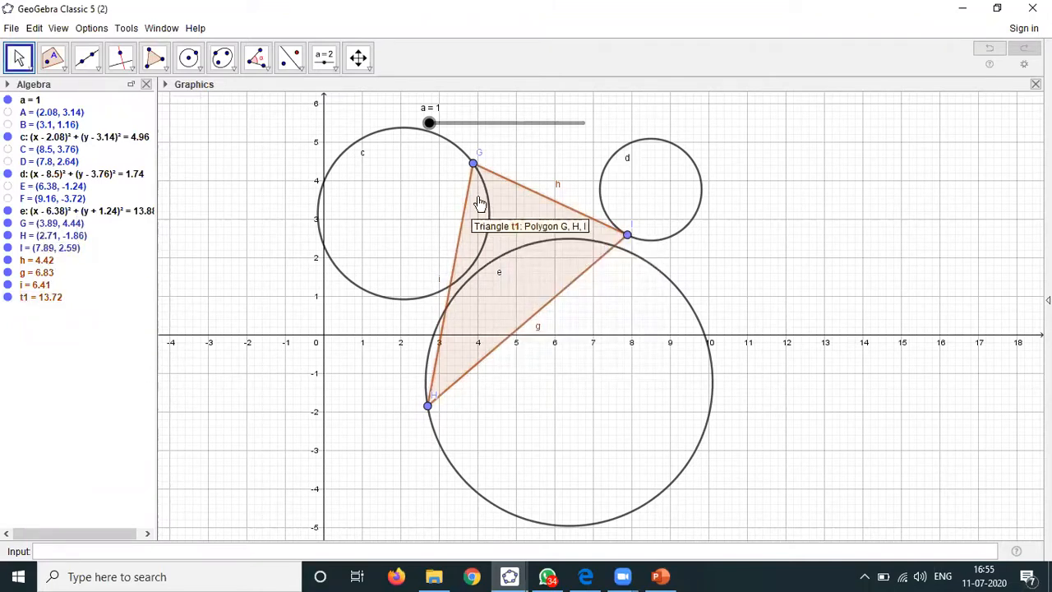
pyautogui.rightClick(475, 168)
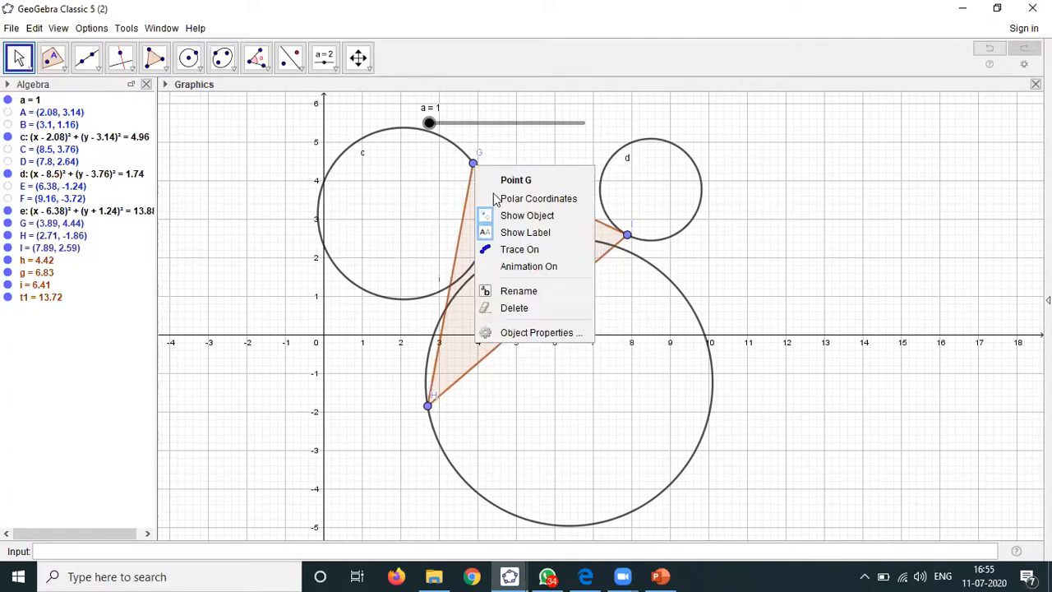
pyautogui.click(134, 357)
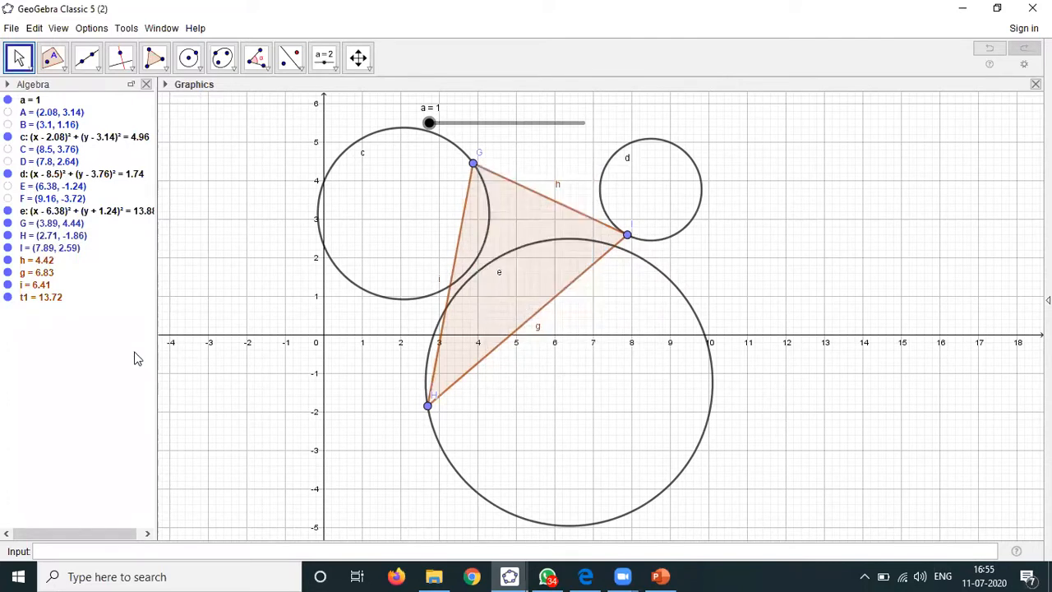
# Turn on animation for triangle vertices G, H and I so each one travels around its circle
pyautogui.rightClick(428, 411)
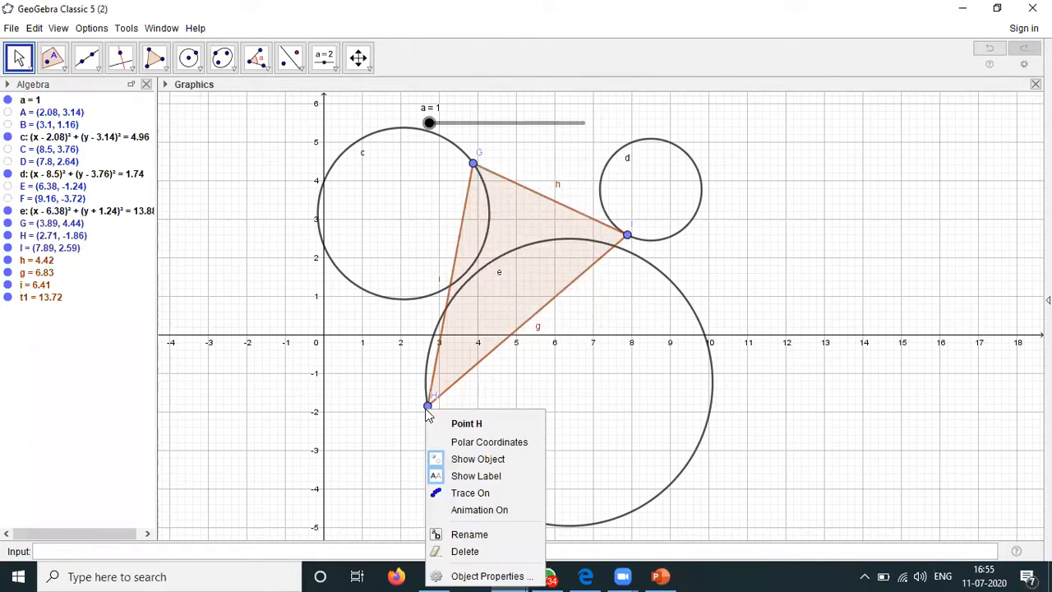
pyautogui.rightClick(629, 238)
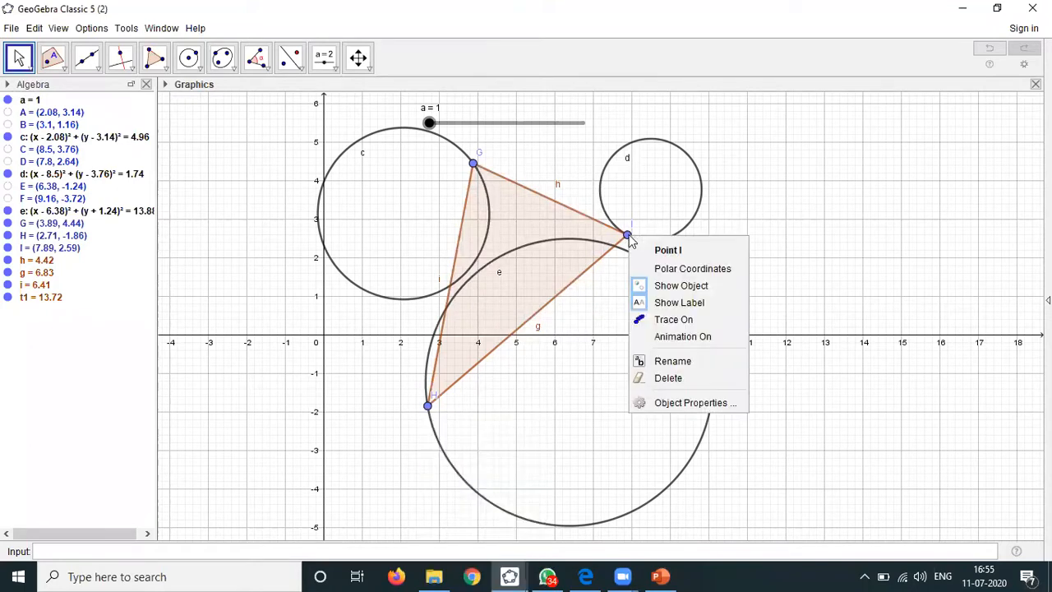
pyautogui.rightClick(474, 164)
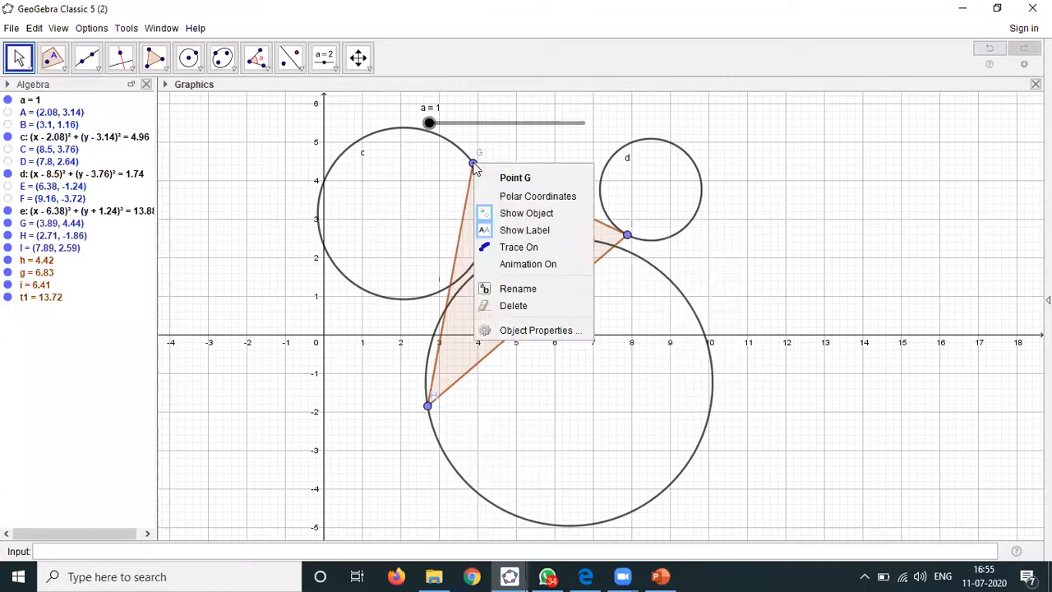
pyautogui.click(523, 264)
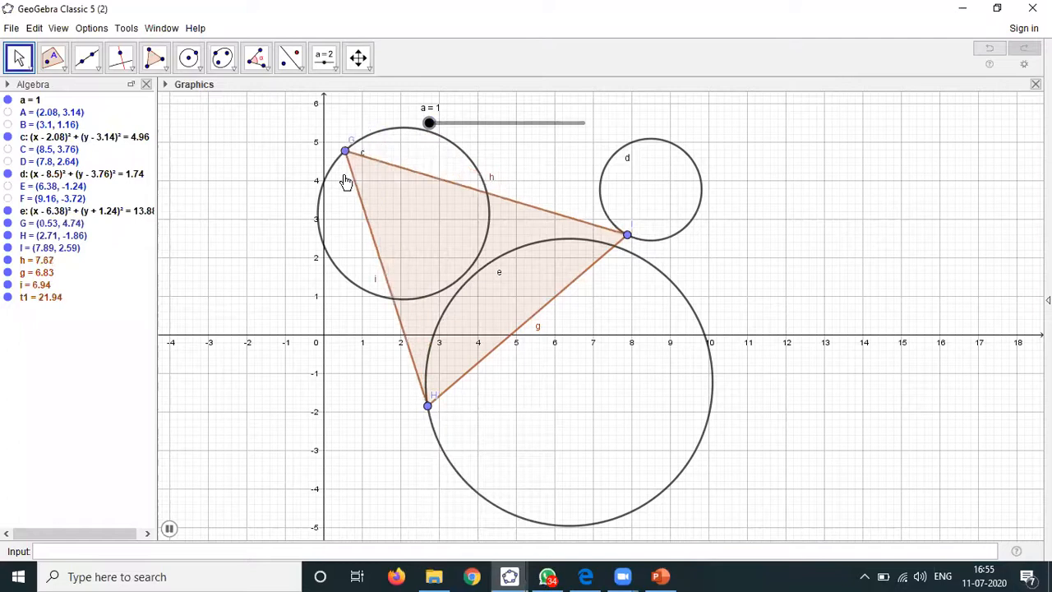
pyautogui.rightClick(428, 406)
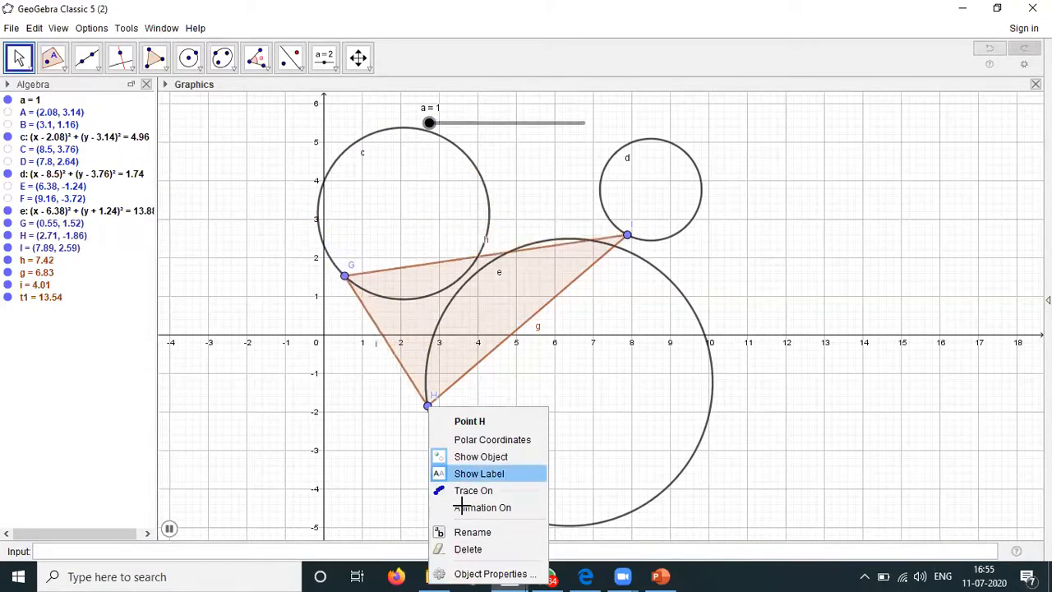
pyautogui.click(462, 507)
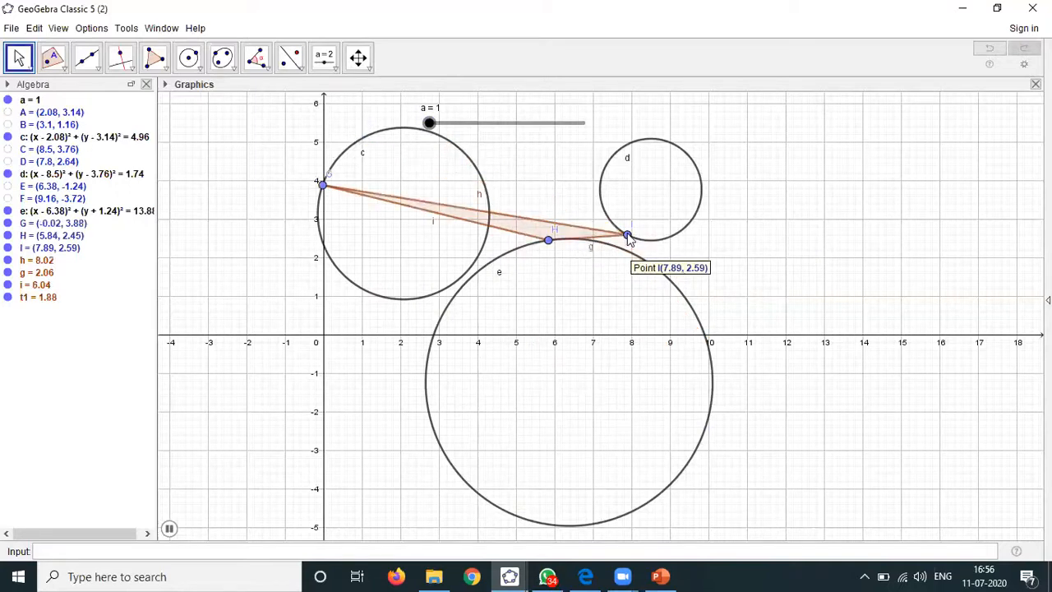
pyautogui.rightClick(627, 236)
pyautogui.click(663, 324)
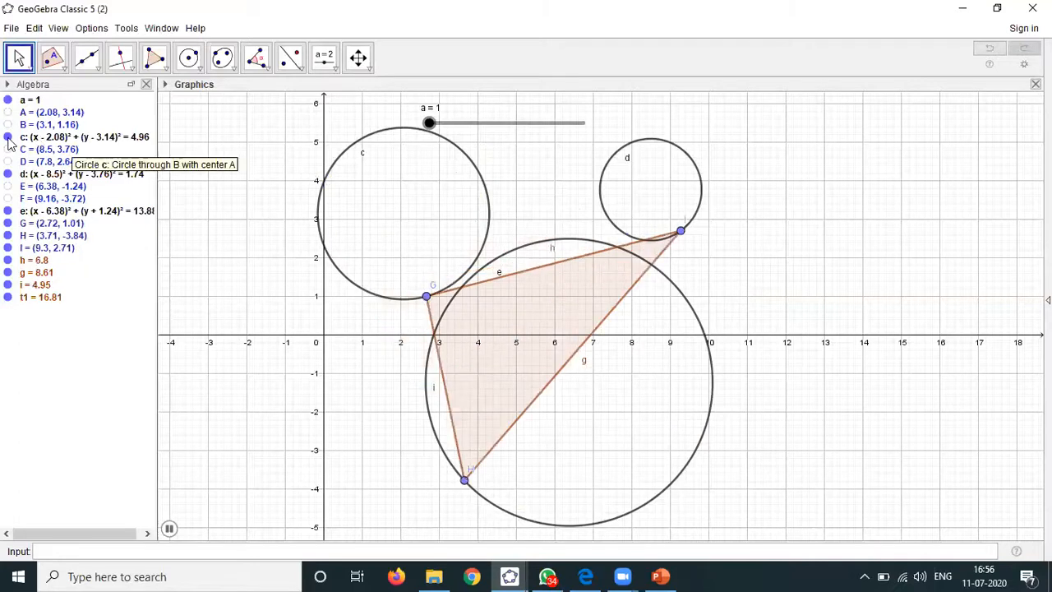
# Hide circles c, d and e, leaving the animated triangle shown
pyautogui.click(8, 137)
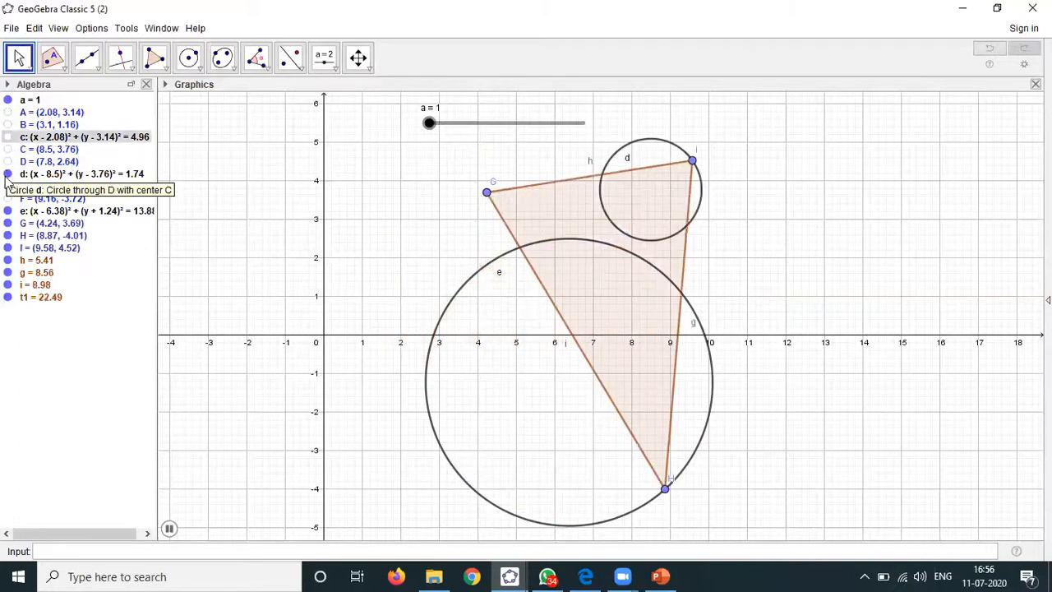
pyautogui.click(8, 173)
pyautogui.click(7, 211)
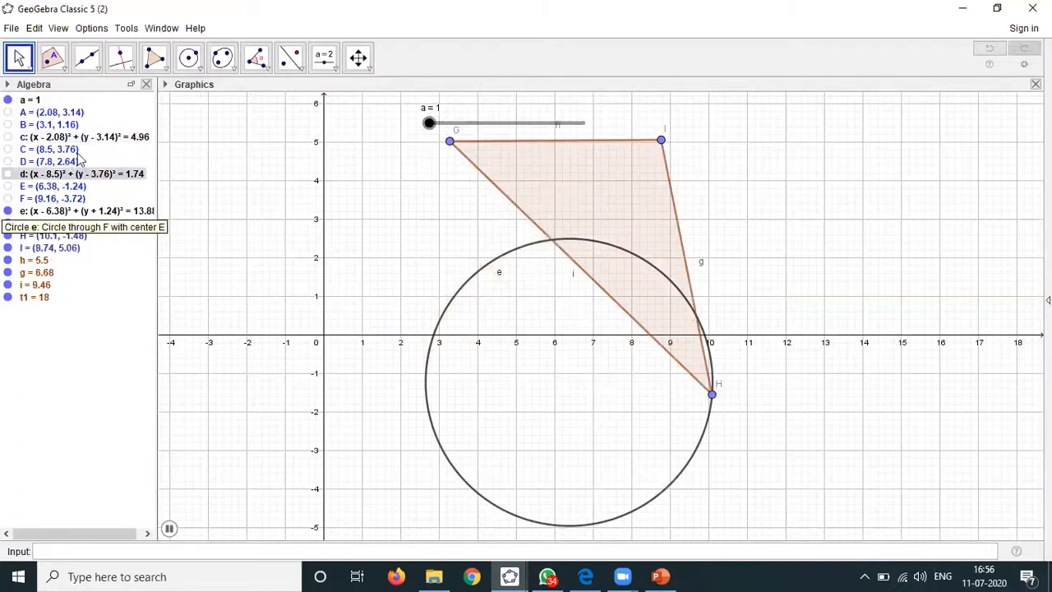
# Hide the grid and the axes of the graphics view and pause the animation
pyautogui.click(166, 87)
pyautogui.click(168, 104)
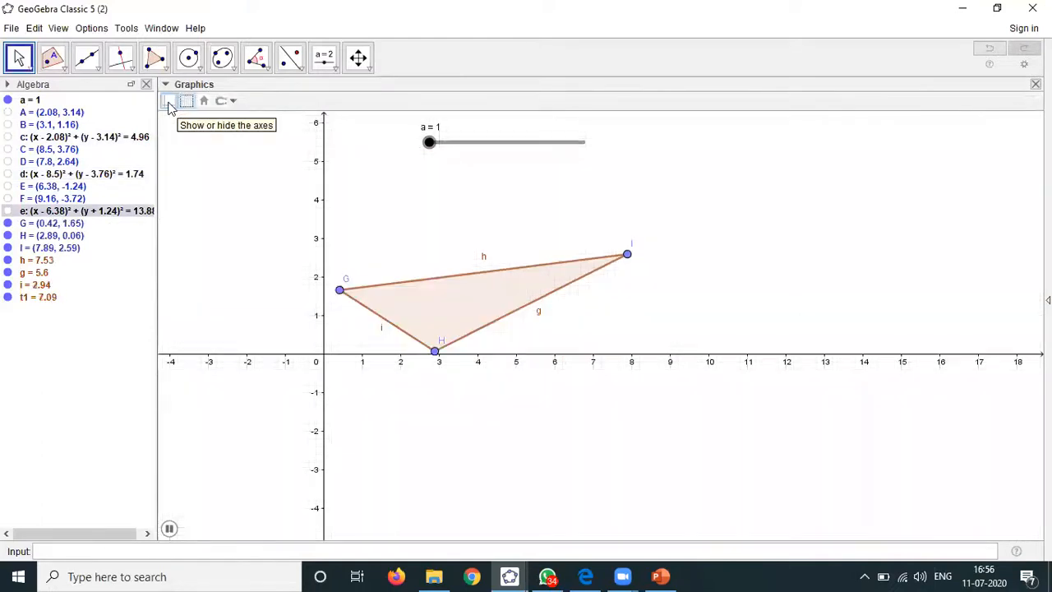
pyautogui.click(167, 100)
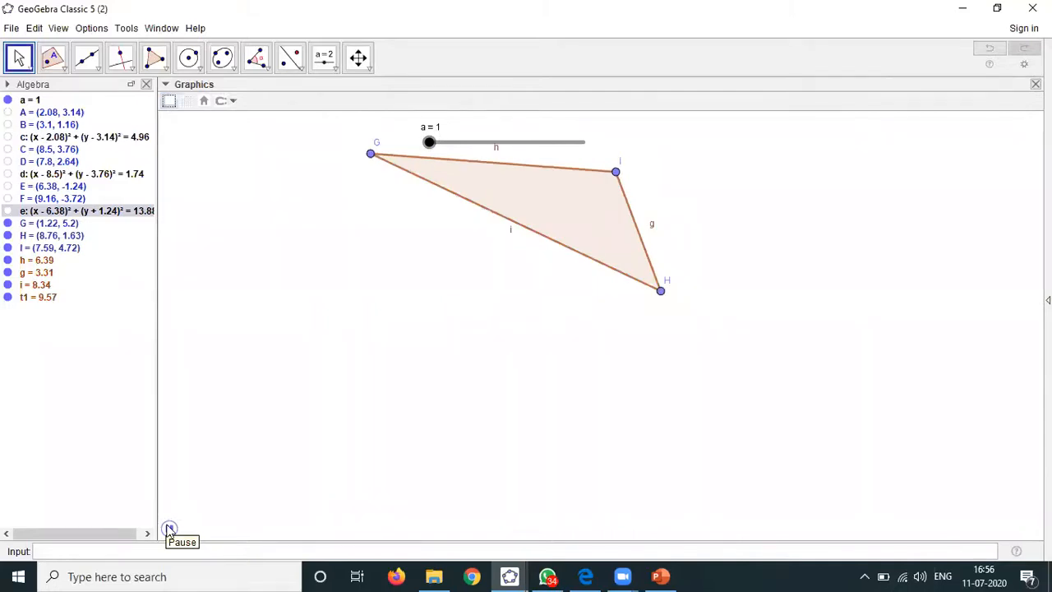
pyautogui.click(168, 529)
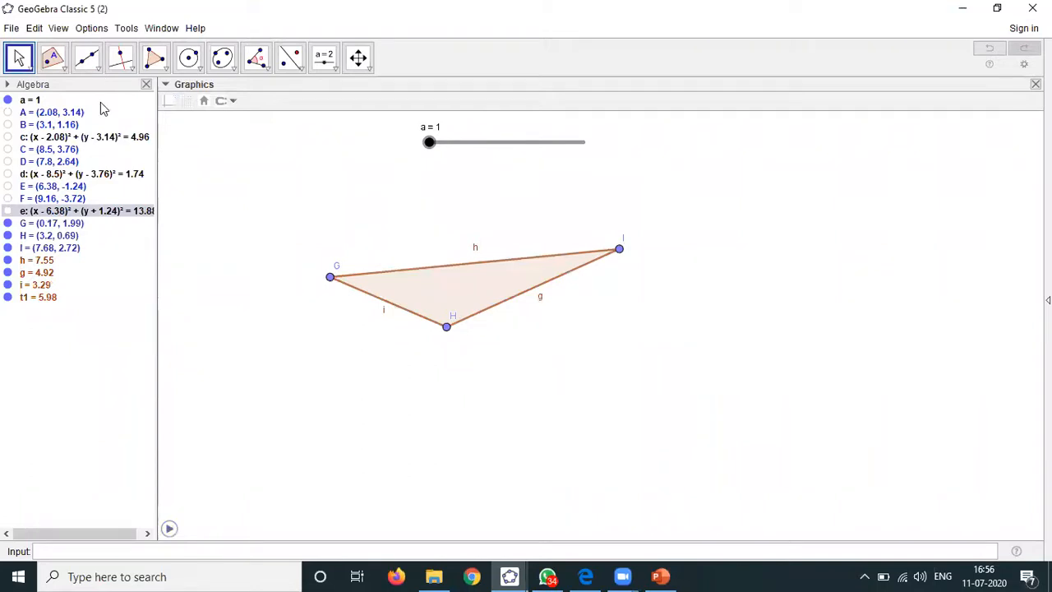
# Draw two lines: one through about (-3.3, 2) and (13.4, 3.5), another through about (10.9, -1) and (8.4, 5.7)
pyautogui.click(98, 71)
pyautogui.click(118, 92)
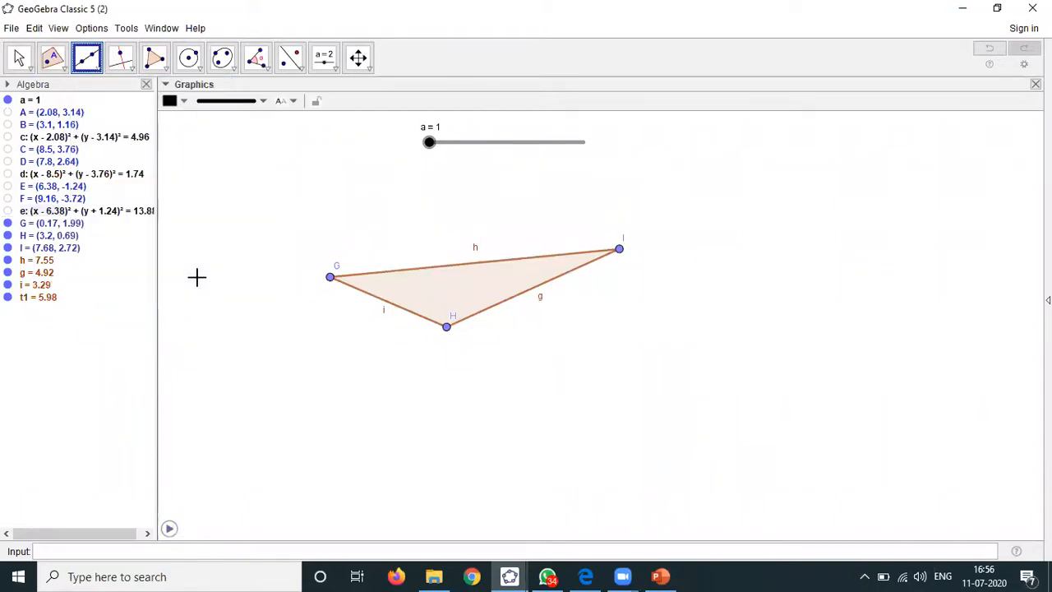
pyautogui.click(196, 277)
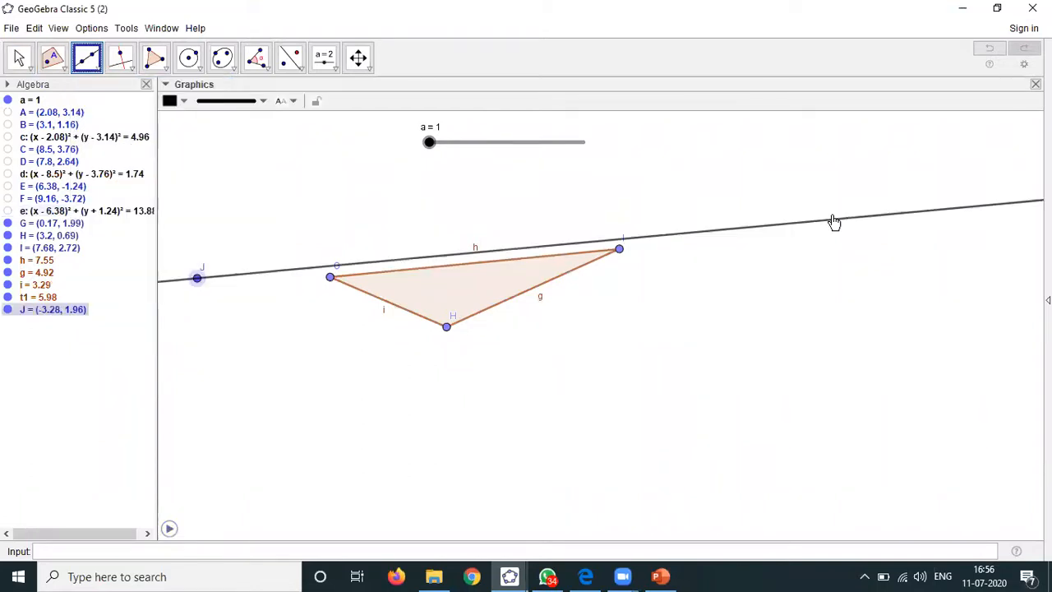
pyautogui.click(837, 219)
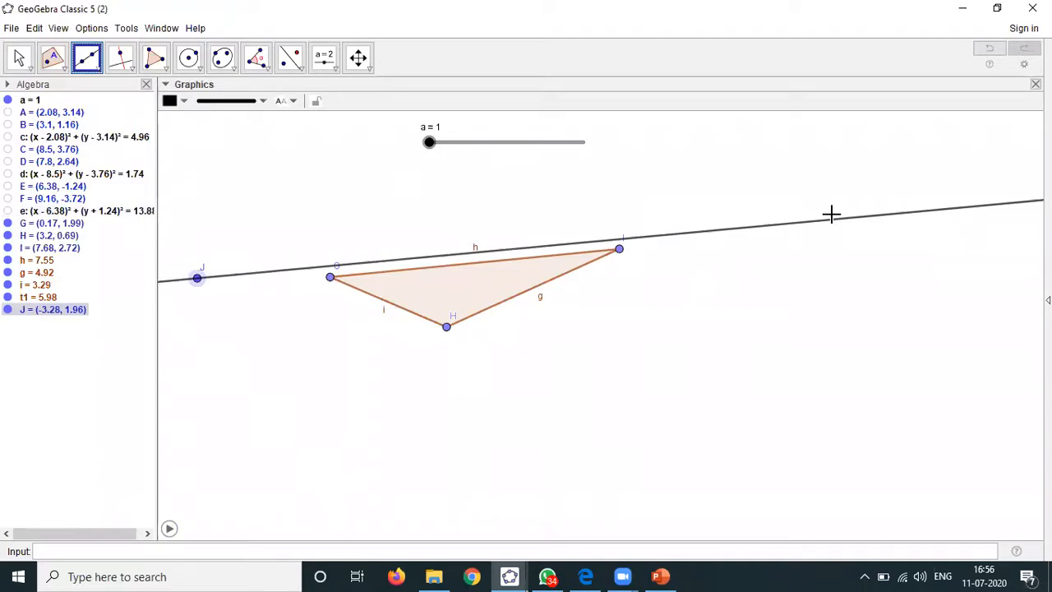
pyautogui.click(744, 392)
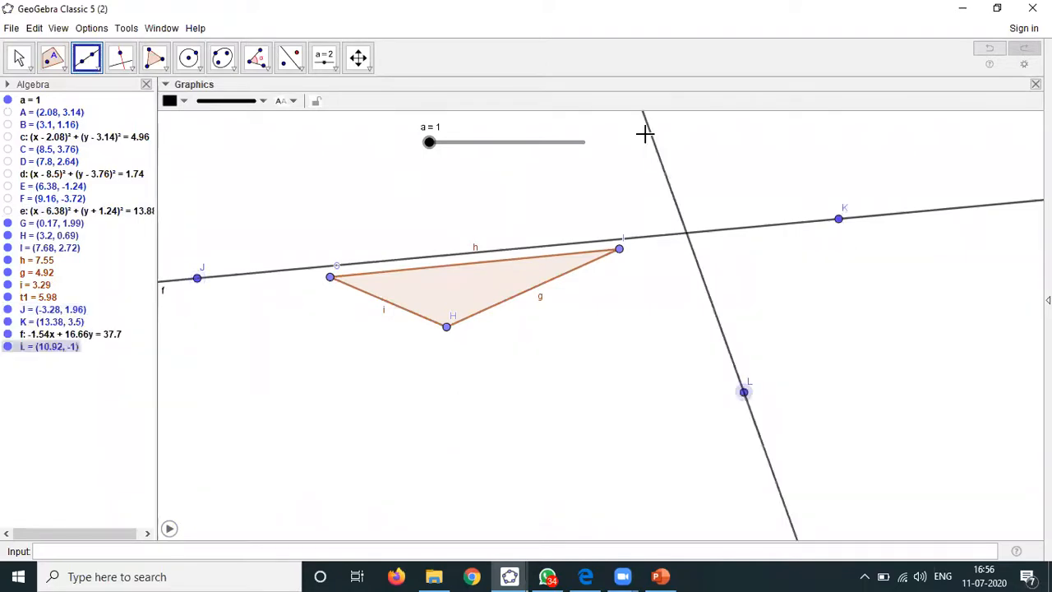
pyautogui.click(647, 135)
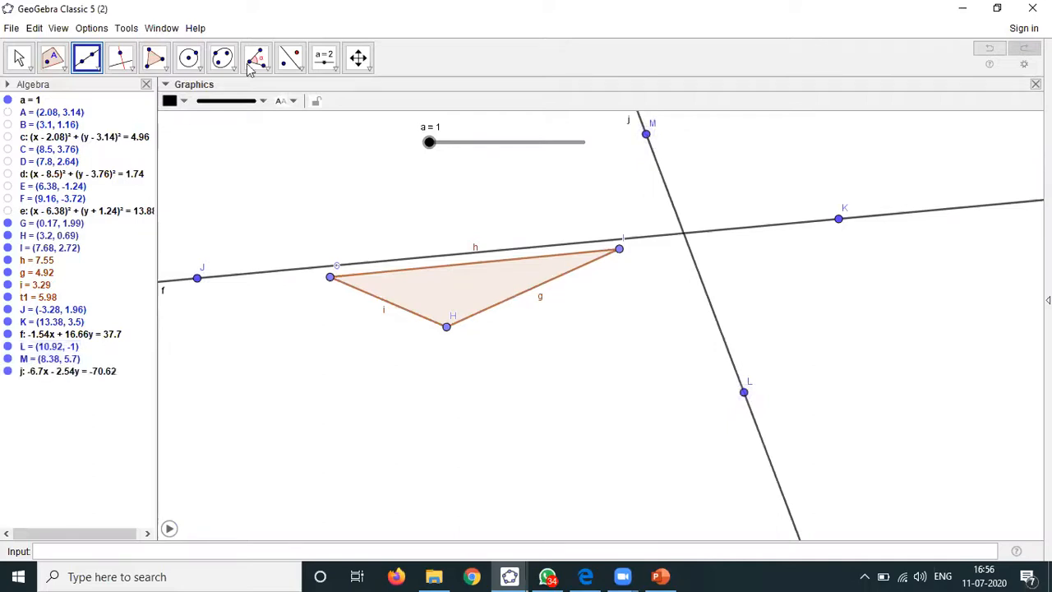
# Reflect triangle GHI about line f, the nearly horizontal line through J and K
pyautogui.click(301, 66)
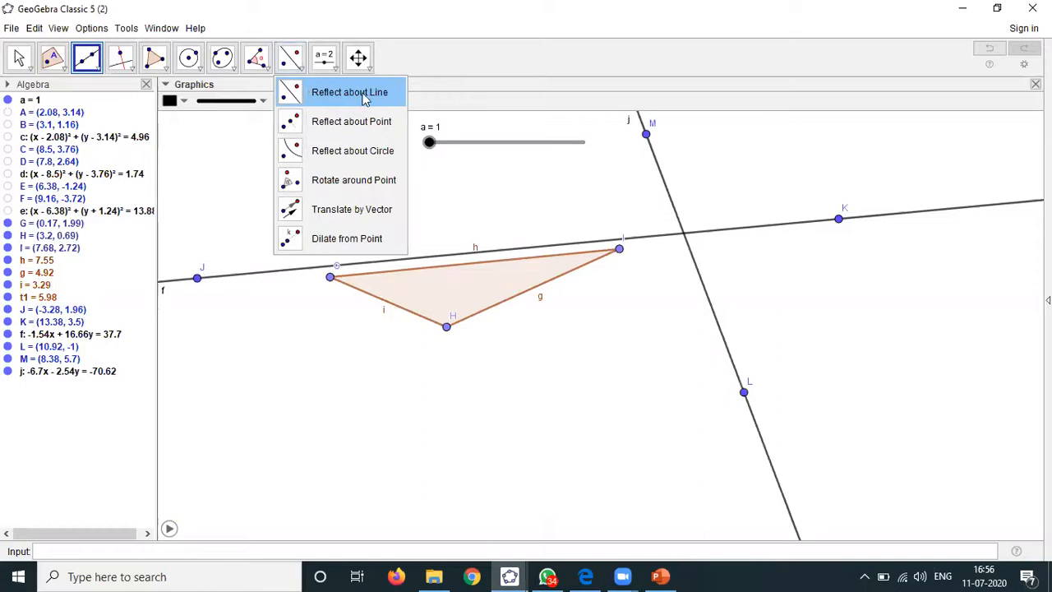
pyautogui.click(353, 95)
pyautogui.click(443, 297)
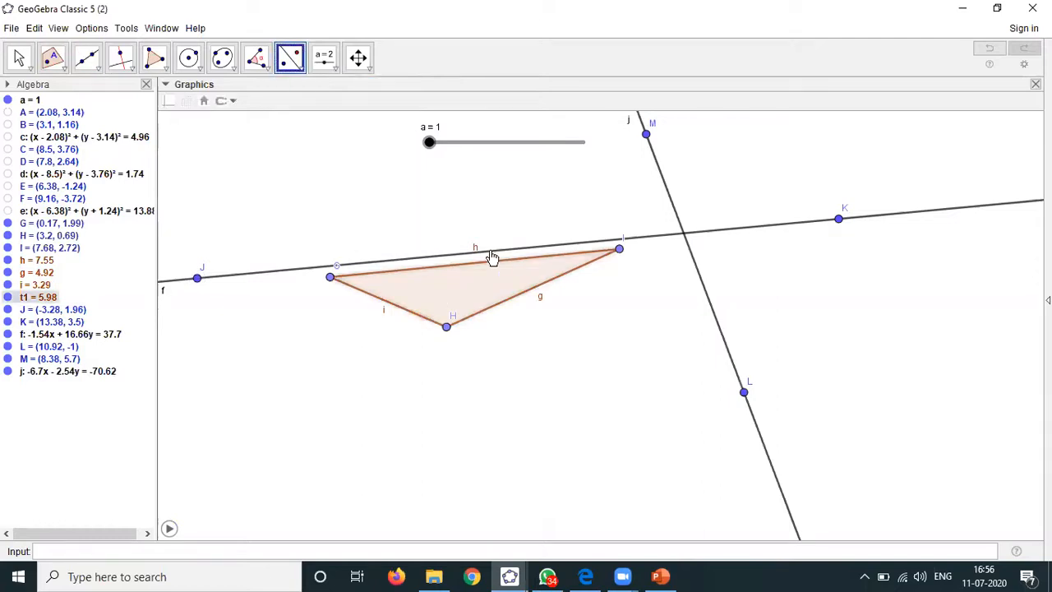
pyautogui.click(489, 251)
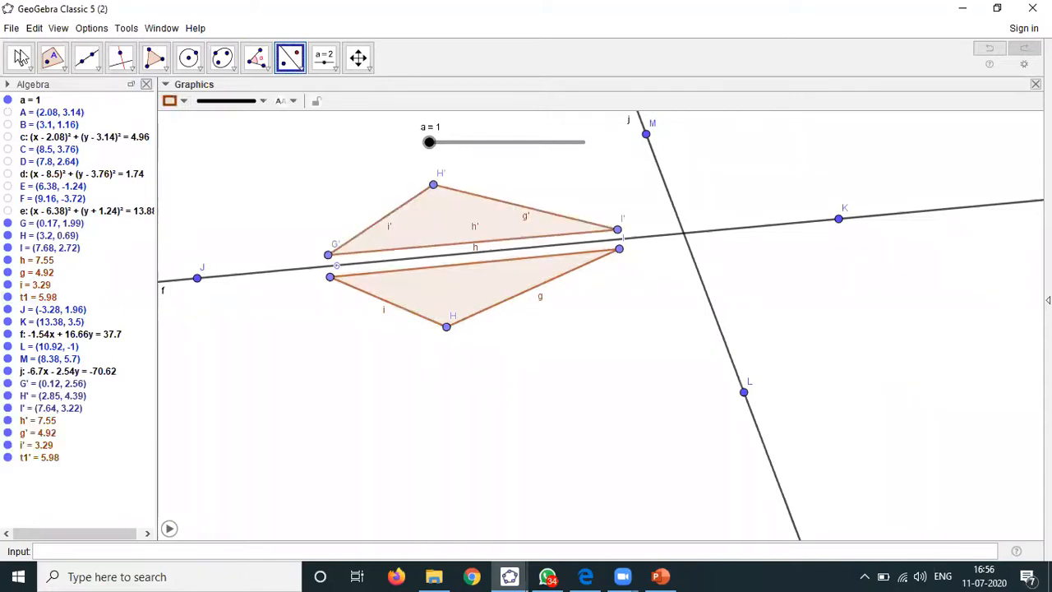
# Move line j across the two triangles so it passes through about (8.1, -1.6) and (5.6, 5.1)
pyautogui.click(19, 56)
pyautogui.press('Escape')
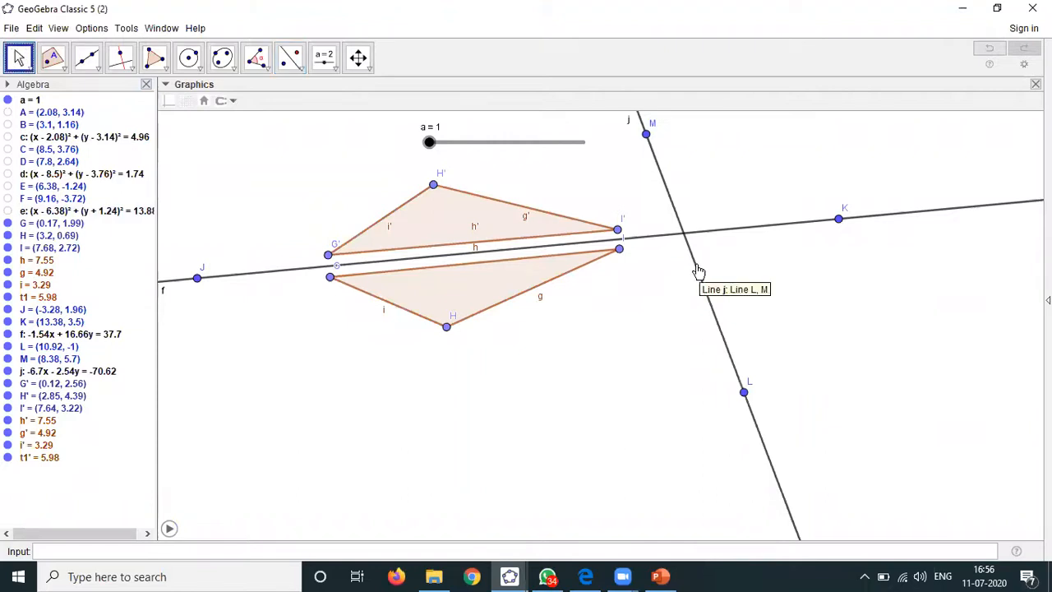
pyautogui.moveTo(641, 280); pyautogui.dragTo(587, 287)
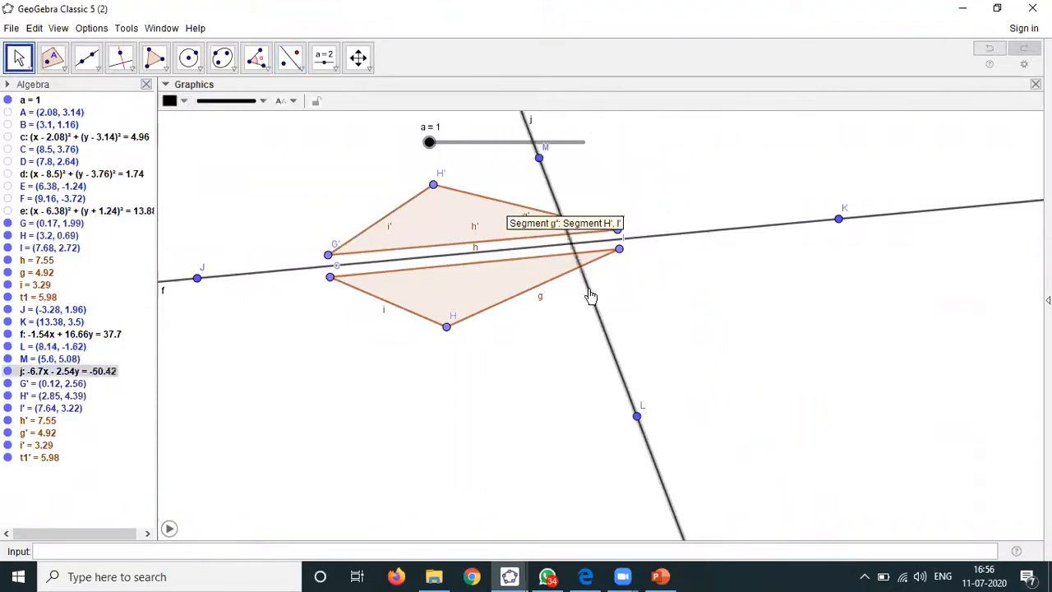
# Reflect both the original triangle and its mirror image about line j
pyautogui.click(290, 58)
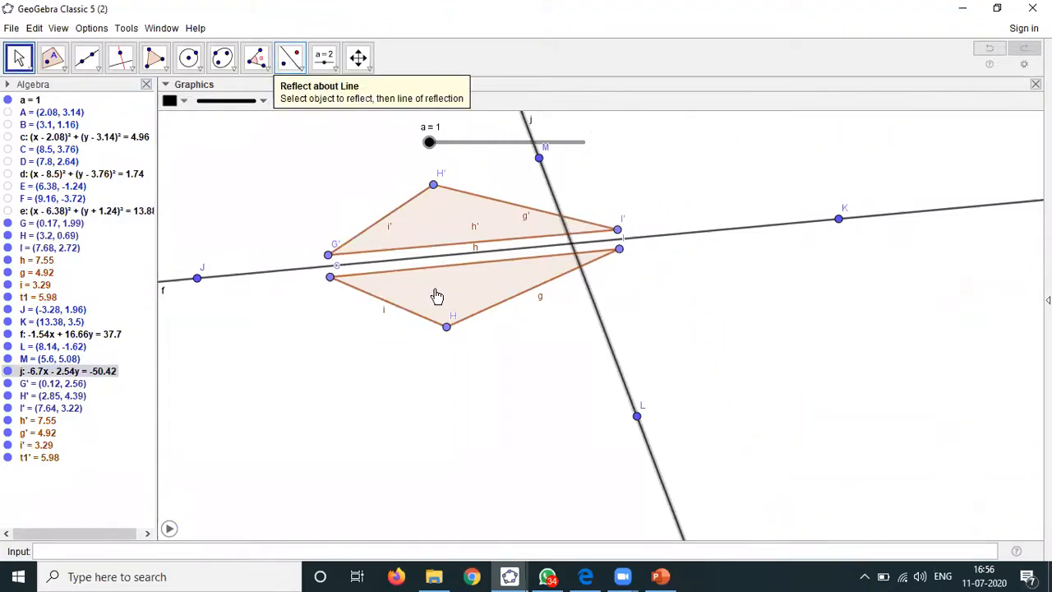
pyautogui.click(592, 299)
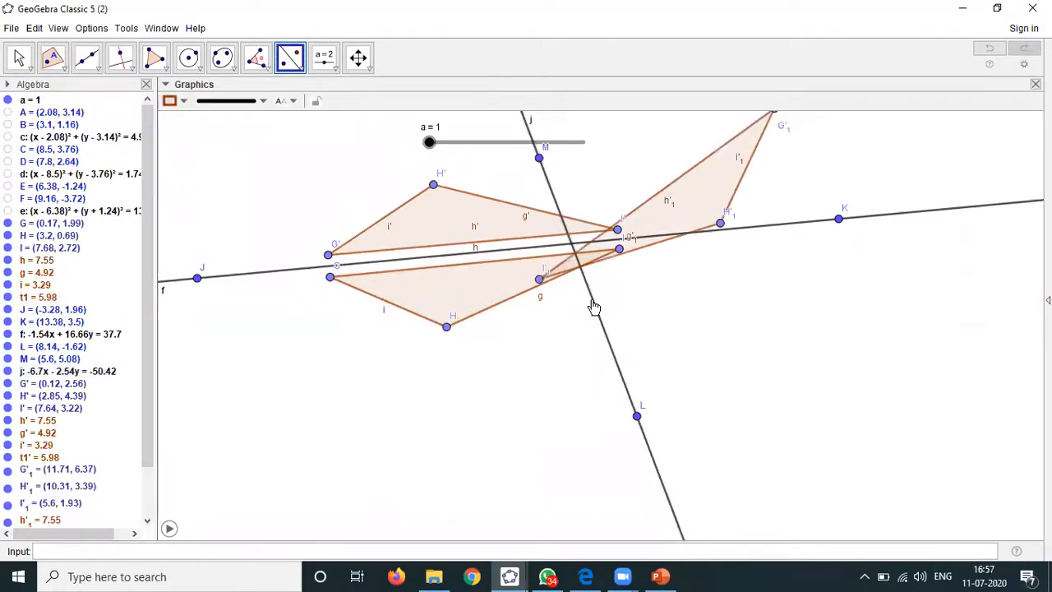
pyautogui.click(481, 216)
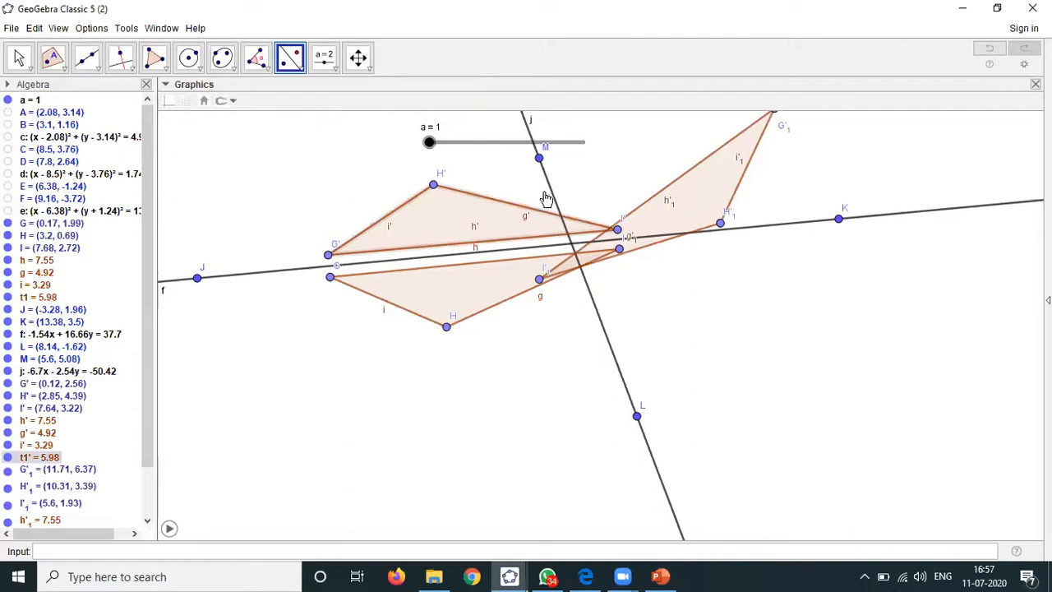
pyautogui.click(551, 190)
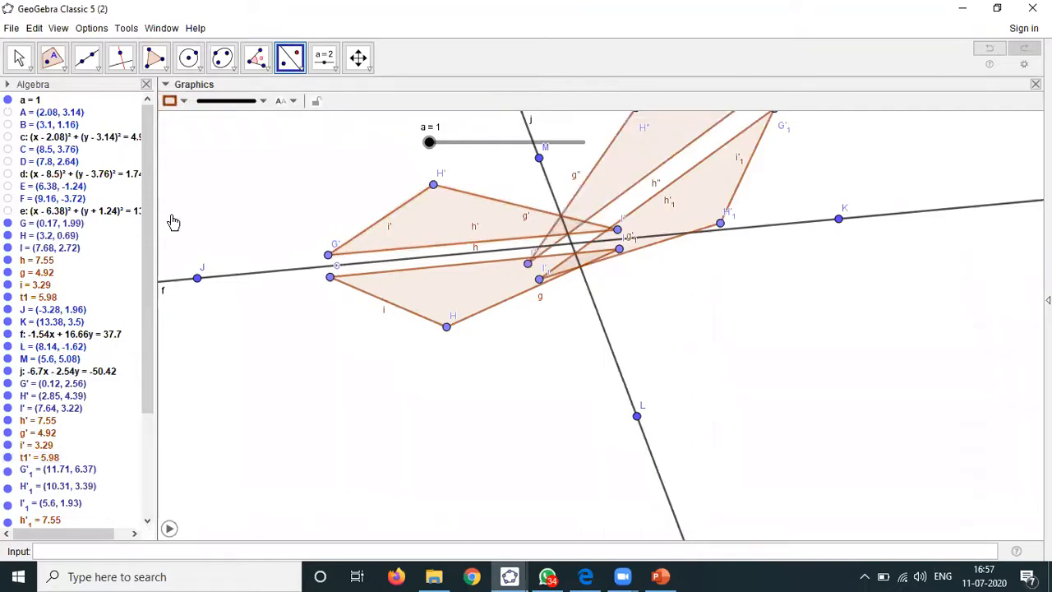
# Hide the two reflection lines f and j
pyautogui.press('Escape')
pyautogui.rightClick(216, 278)
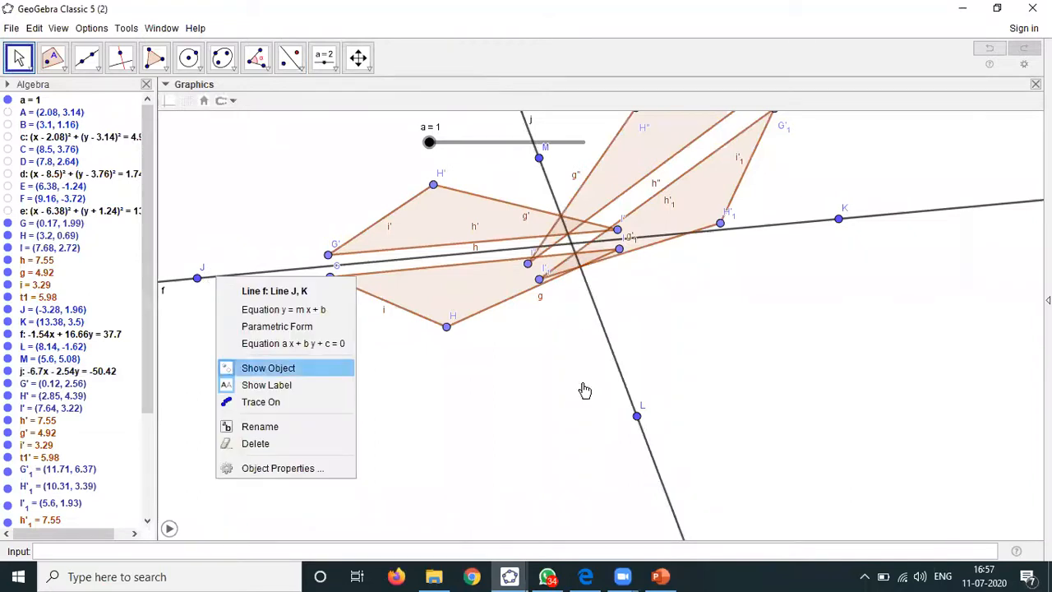
pyautogui.press('Return')
pyautogui.rightClick(619, 367)
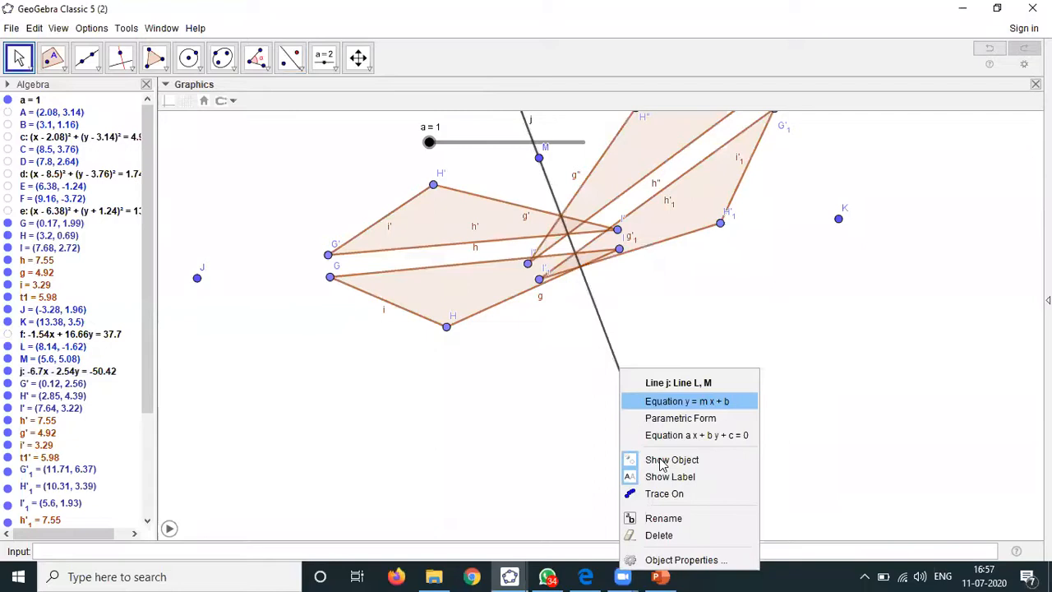
pyautogui.click(657, 459)
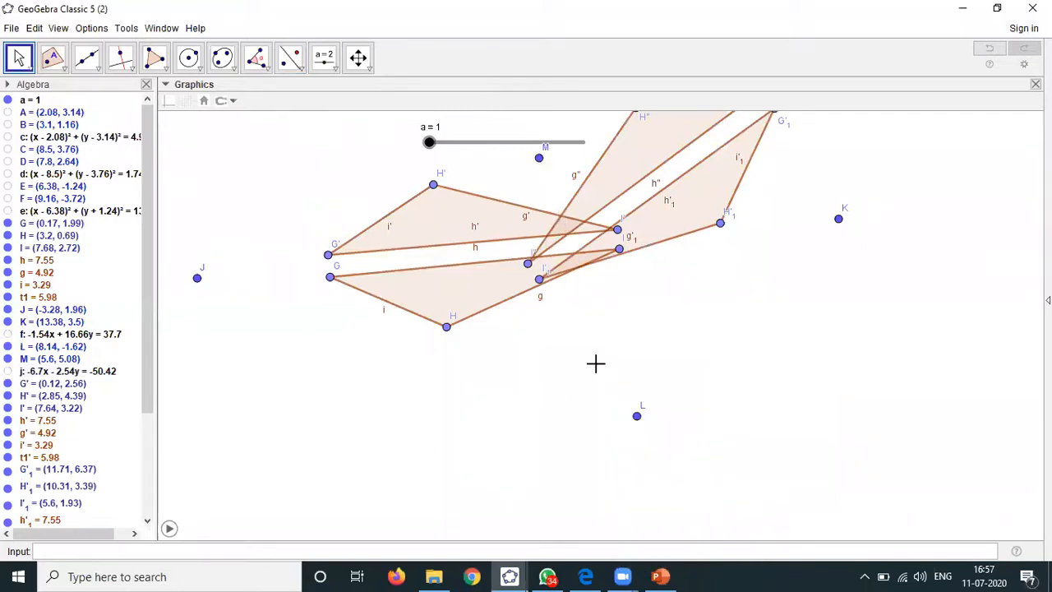
# Hide vertices G, H and I of the original triangle, and run the animation of the four triangles before pausing it
pyautogui.moveTo(561, 441); pyautogui.dragTo(559, 446)
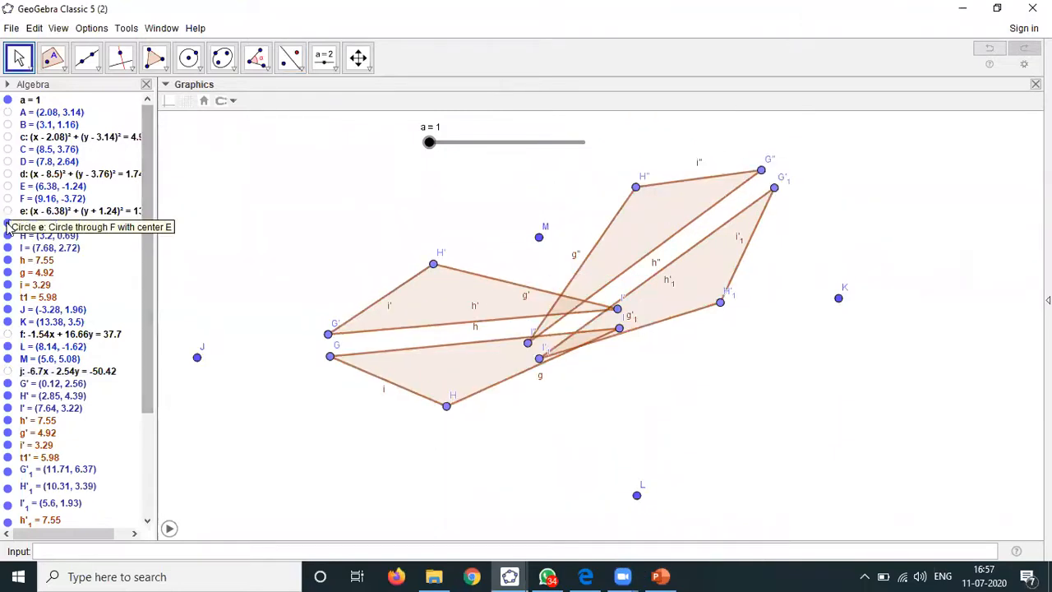
pyautogui.click(7, 223)
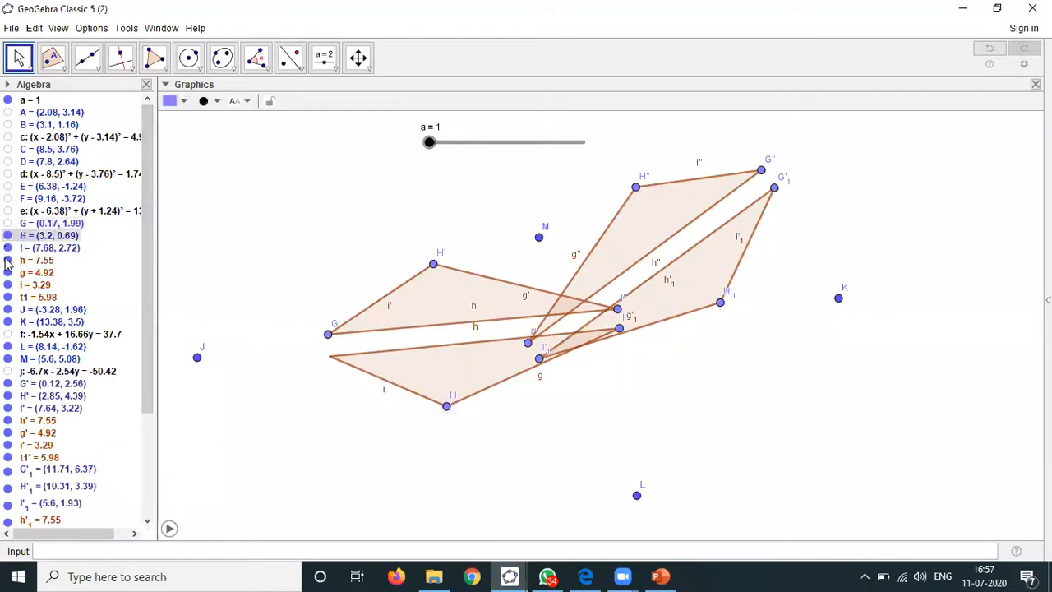
pyautogui.click(7, 247)
pyautogui.click(8, 235)
pyautogui.click(168, 529)
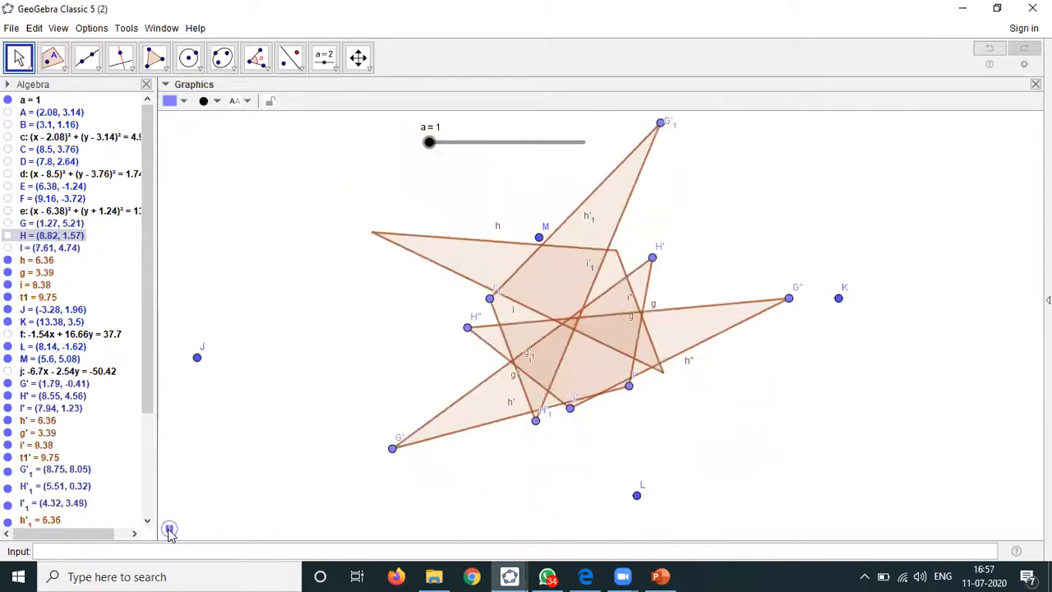
pyautogui.click(169, 530)
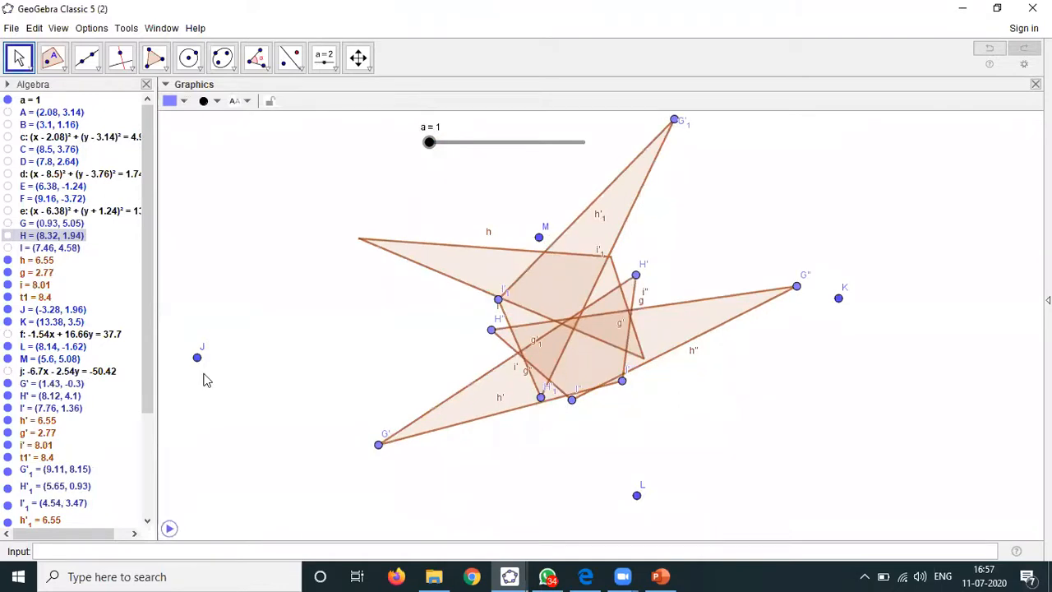
# Hide points J, K, L and M that define the two reflection lines
pyautogui.click(7, 310)
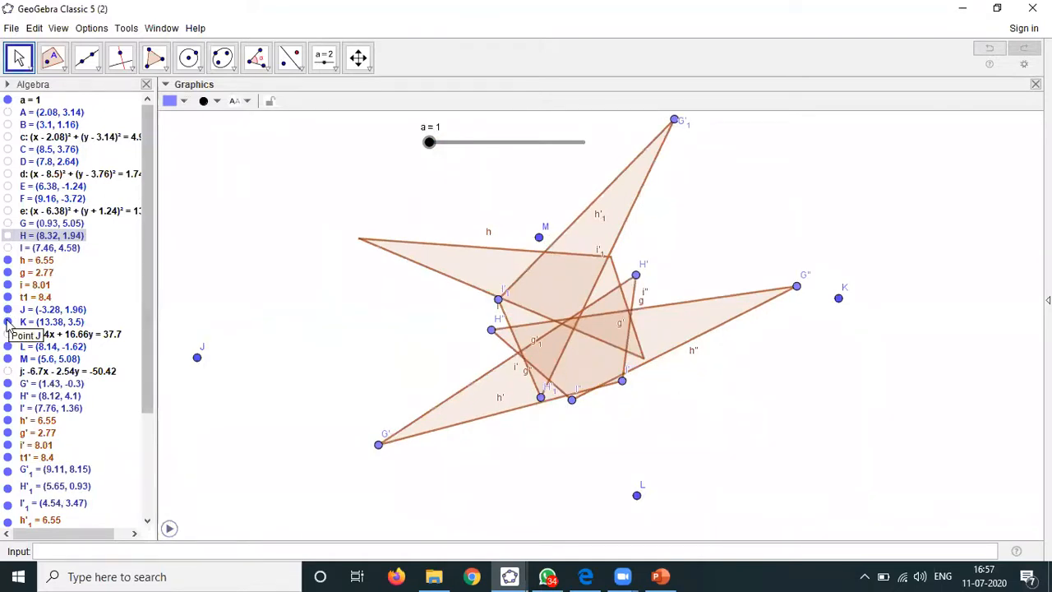
pyautogui.click(8, 321)
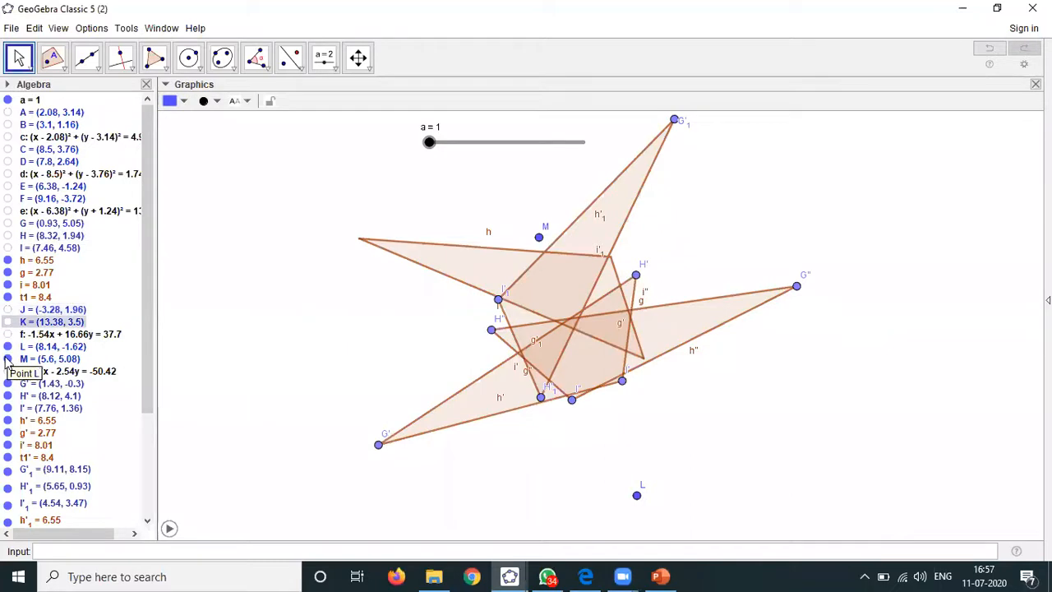
pyautogui.click(7, 359)
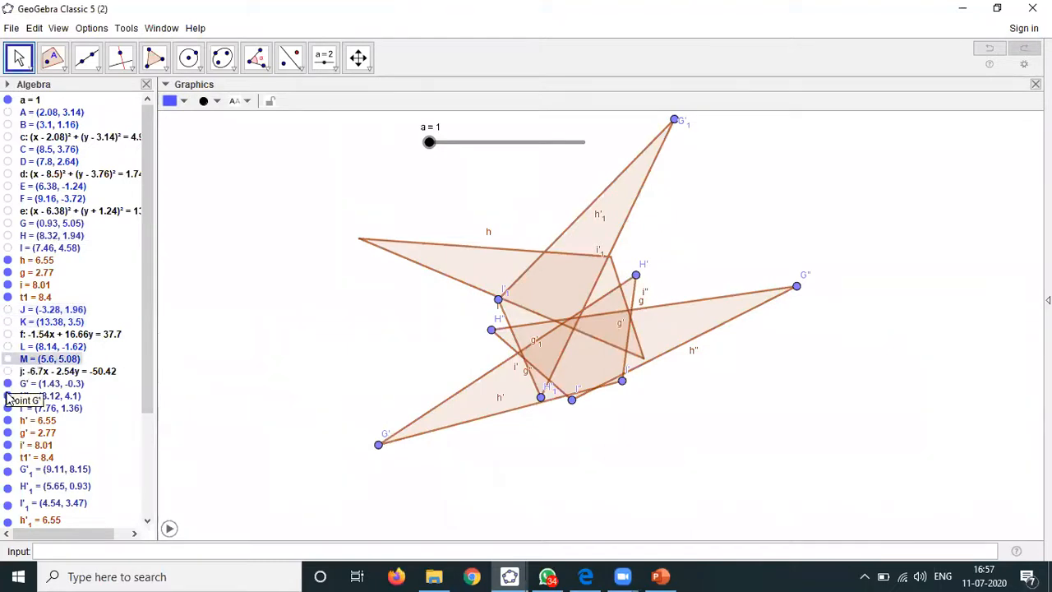
# Hide the vertices G', H', I', G'1, H'1 and I'1 of two of the reflected triangles
pyautogui.click(7, 383)
pyautogui.click(8, 395)
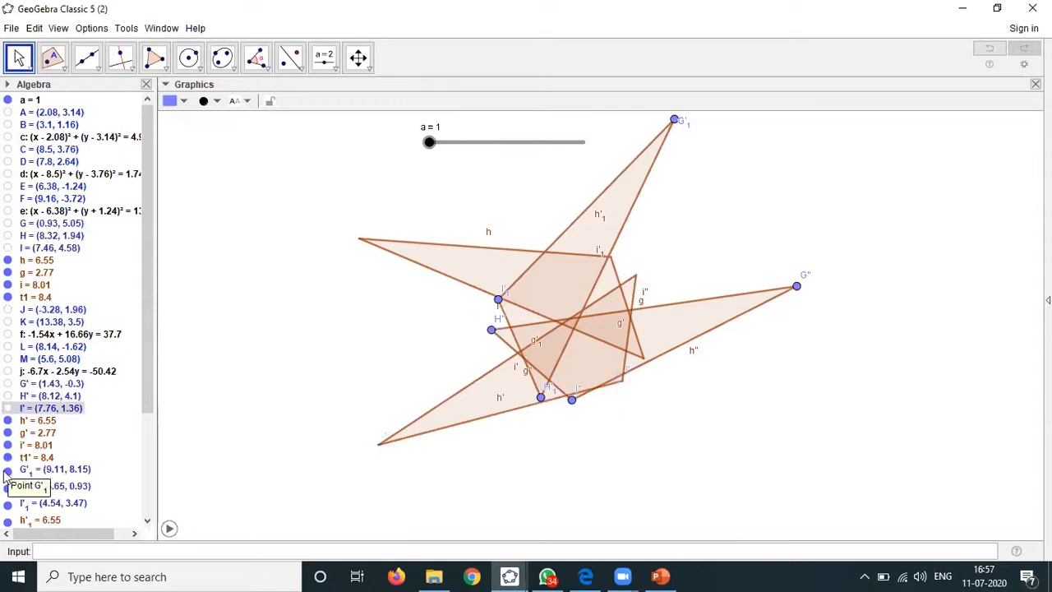
pyautogui.click(8, 470)
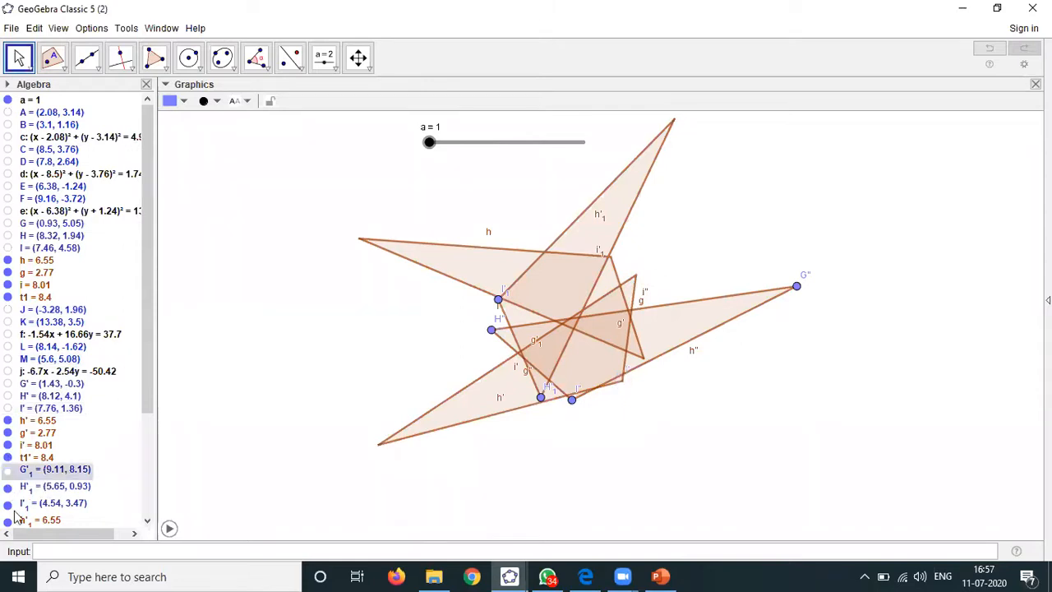
pyautogui.click(7, 486)
pyautogui.click(7, 503)
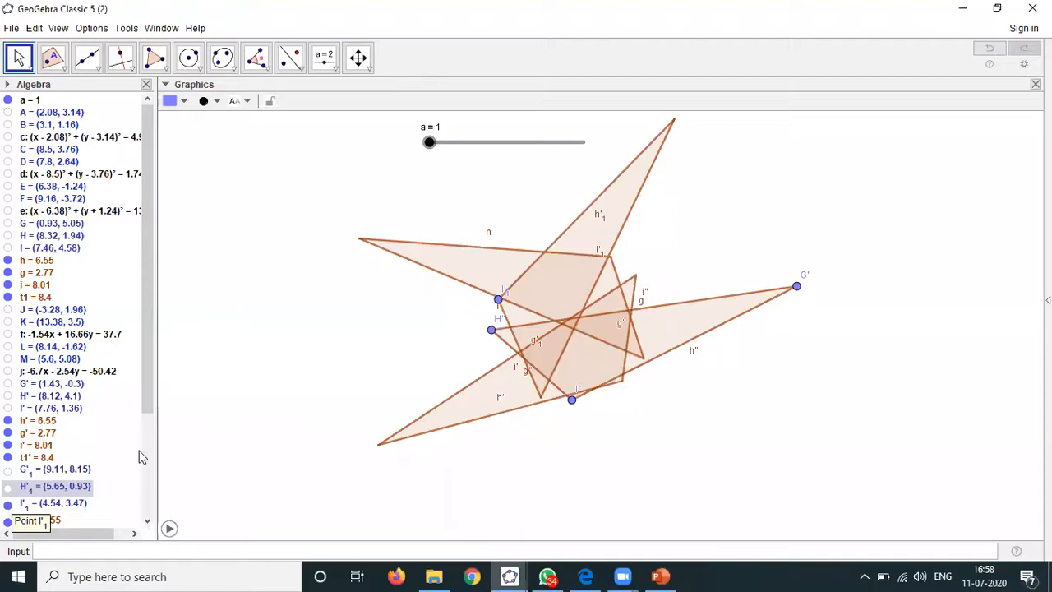
# Hide the vertices G'', H'' and I'' of the last reflected triangle
pyautogui.moveTo(150, 398); pyautogui.dragTo(148, 446)
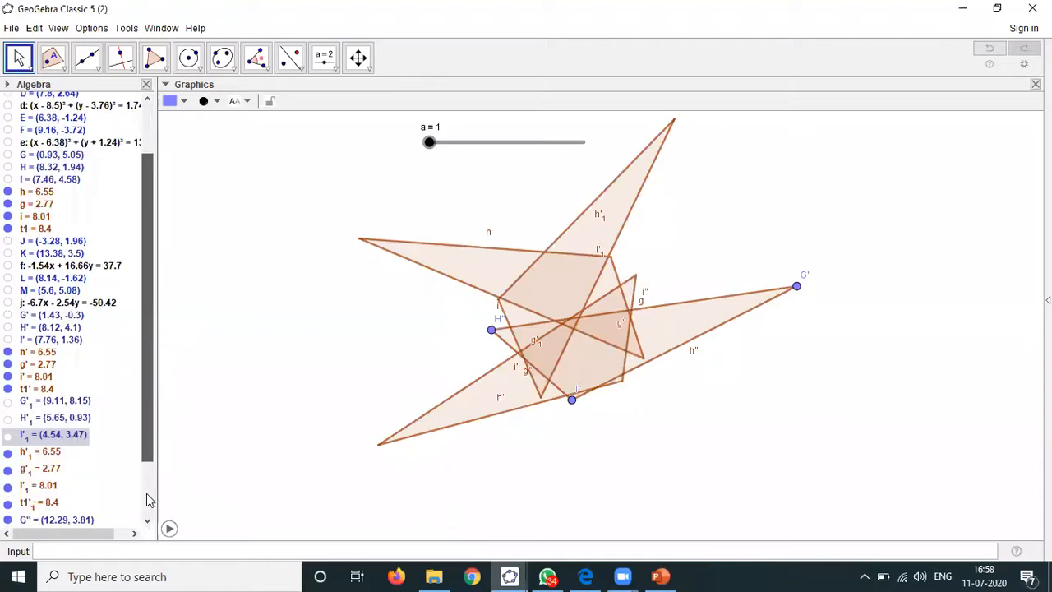
pyautogui.scroll(-3, 10, 460)
pyautogui.click(7, 451)
pyautogui.click(7, 465)
pyautogui.click(8, 477)
pyautogui.moveTo(148, 423); pyautogui.dragTo(135, 492)
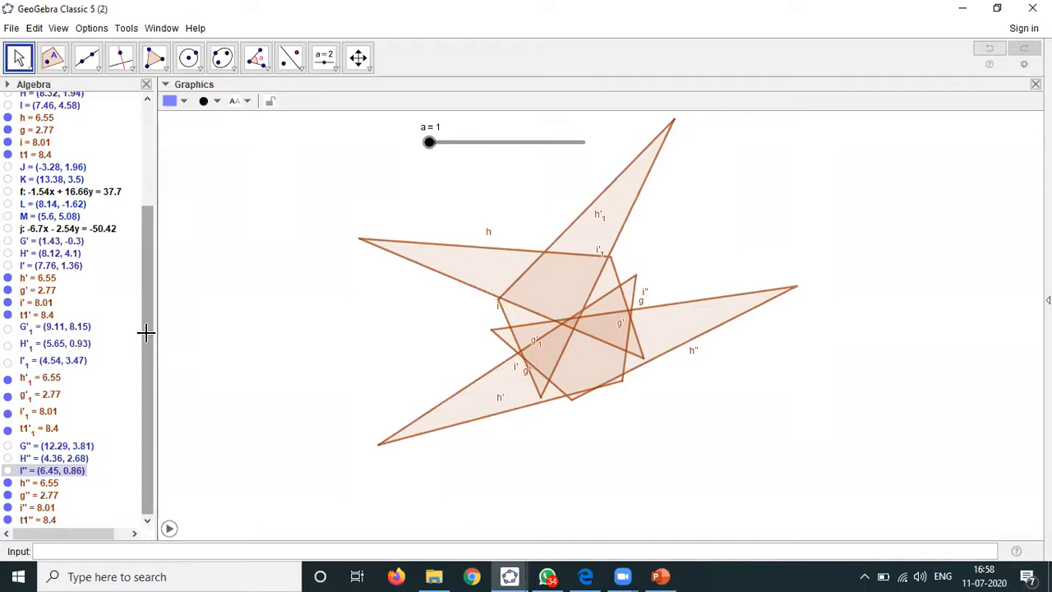
# Run the animation of the four triangles several times to view the changing pattern, and leave it paused
pyautogui.click(646, 256)
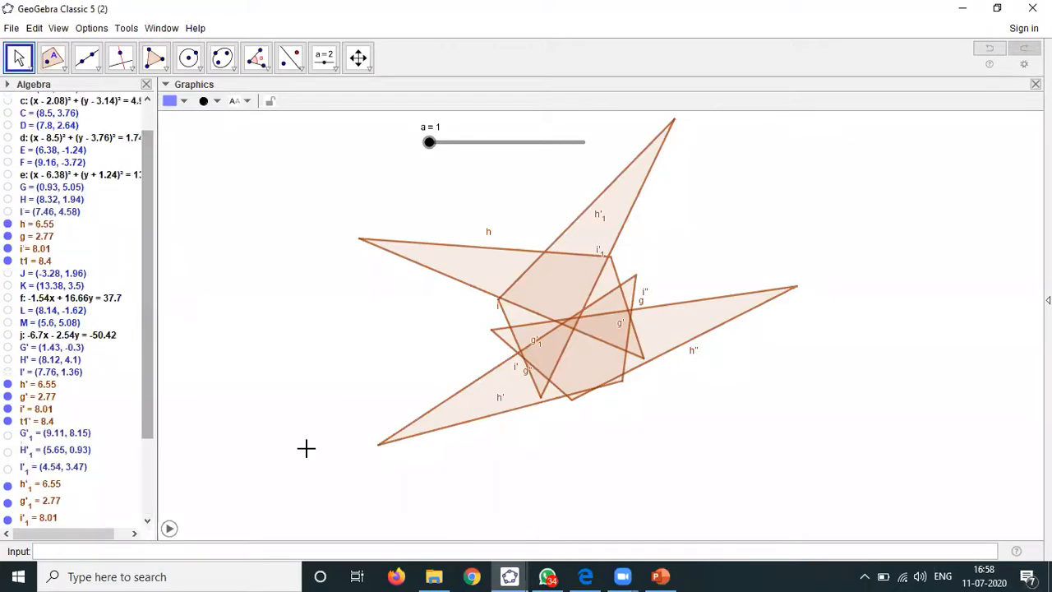
pyautogui.click(170, 530)
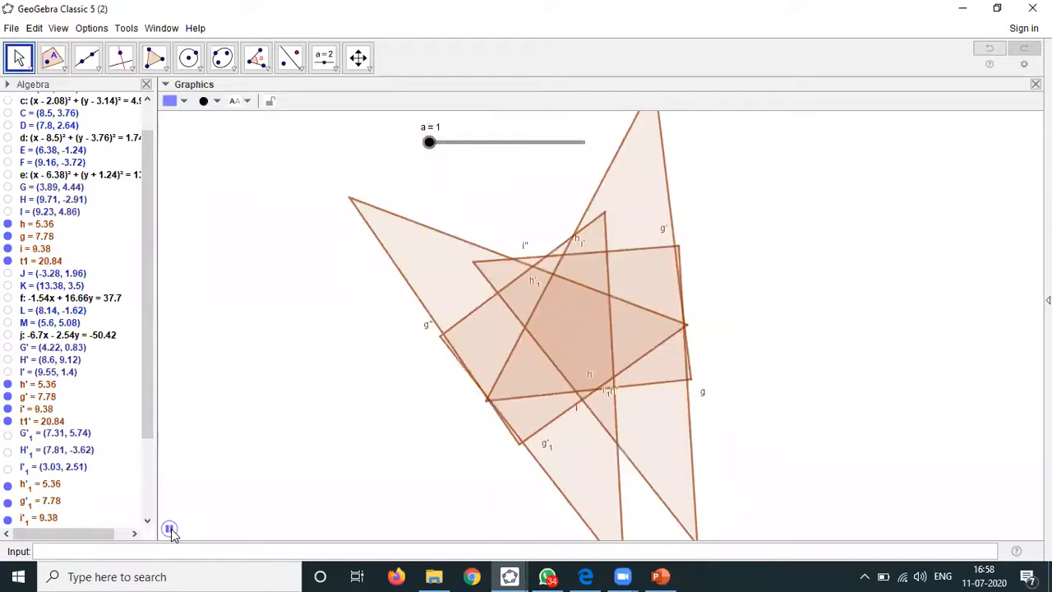
pyautogui.click(169, 530)
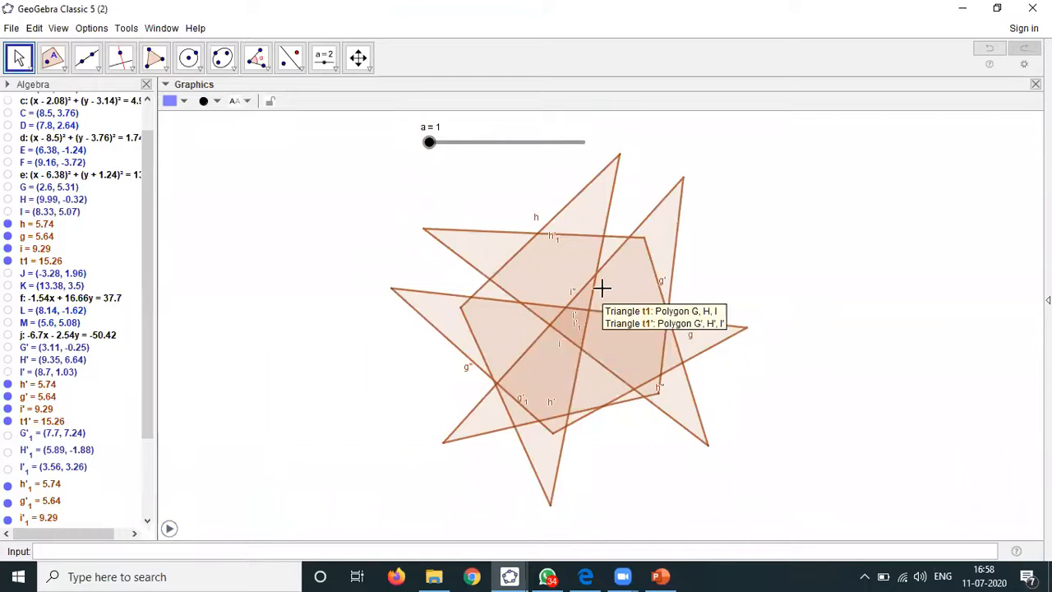
pyautogui.click(170, 529)
pyautogui.click(169, 528)
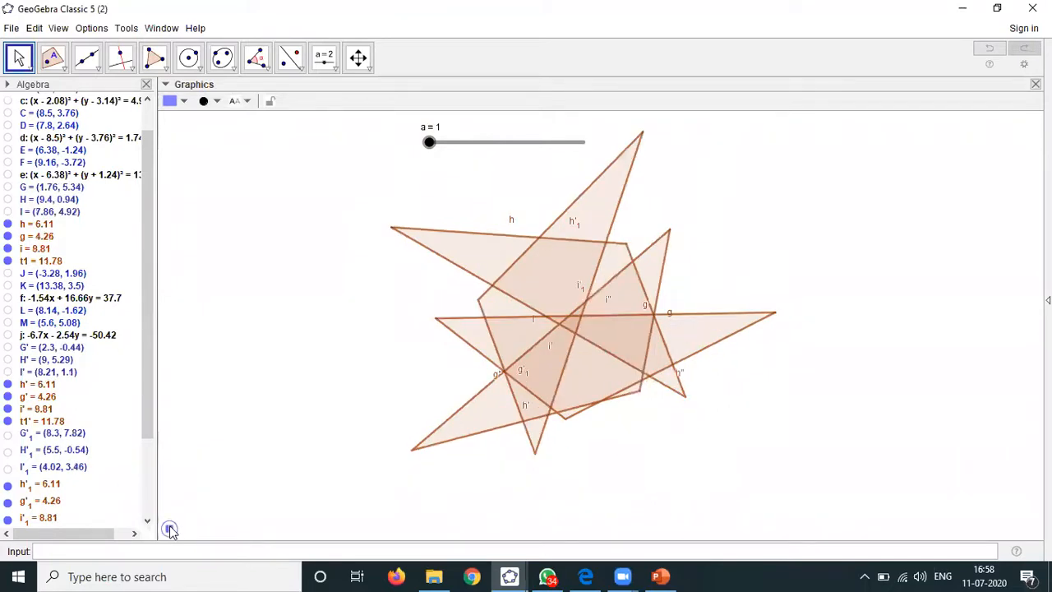
pyautogui.click(169, 527)
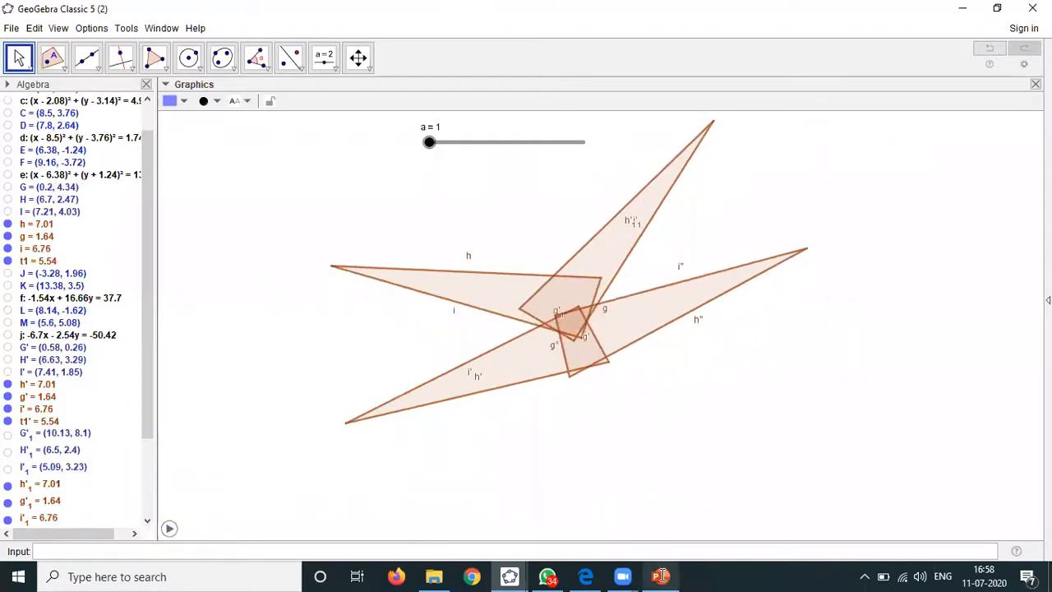
# Check the topics slide in PowerPoint, switch to 3. moving object.ggb in GeoGebra and open a new blank window from it
pyautogui.click(663, 575)
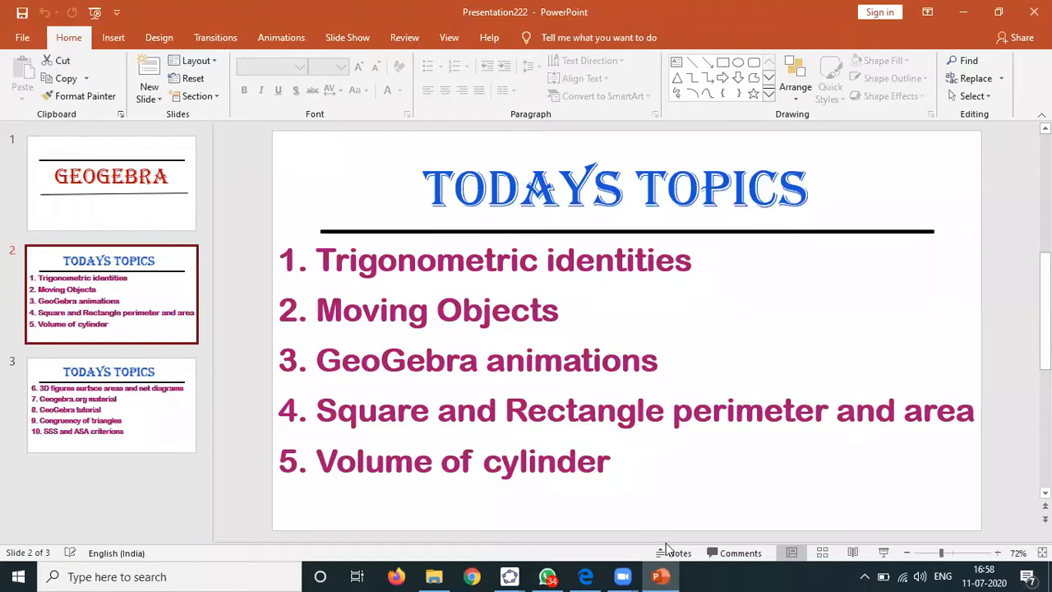
pyautogui.moveTo(510, 576)
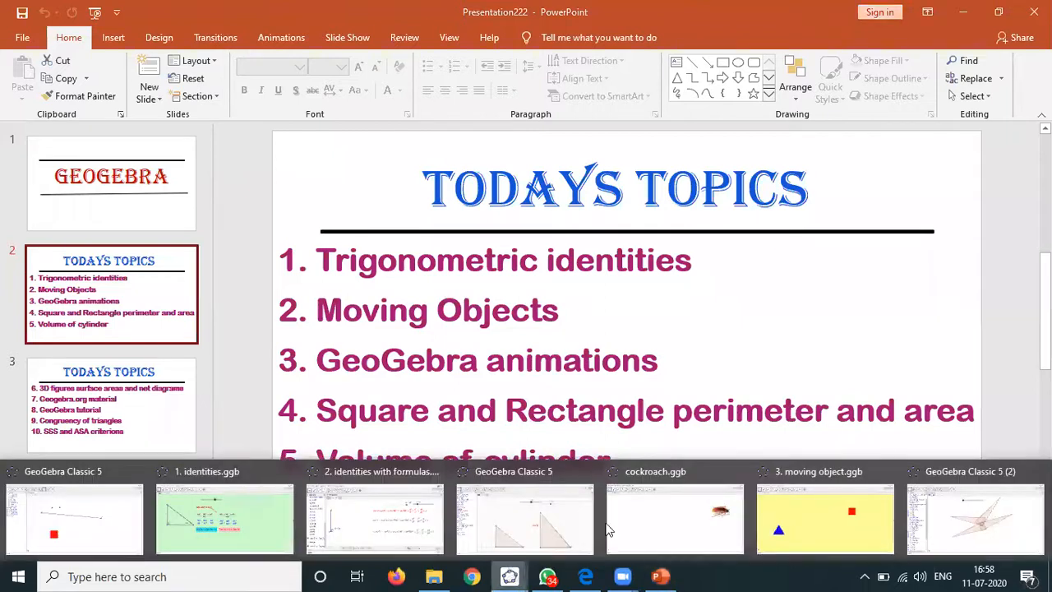
pyautogui.click(856, 526)
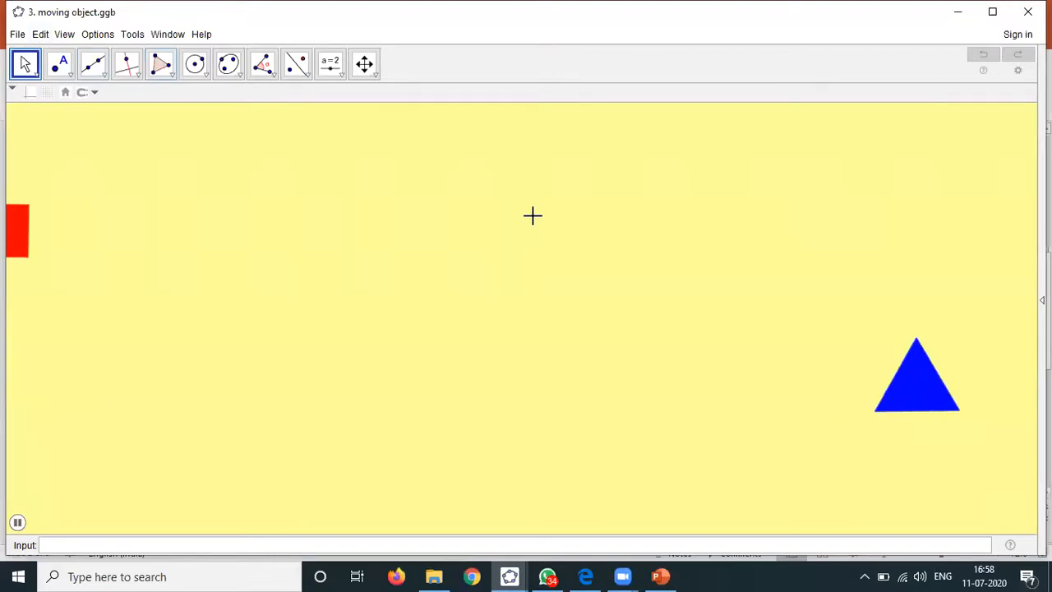
pyautogui.doubleClick(106, 9)
pyautogui.click(12, 28)
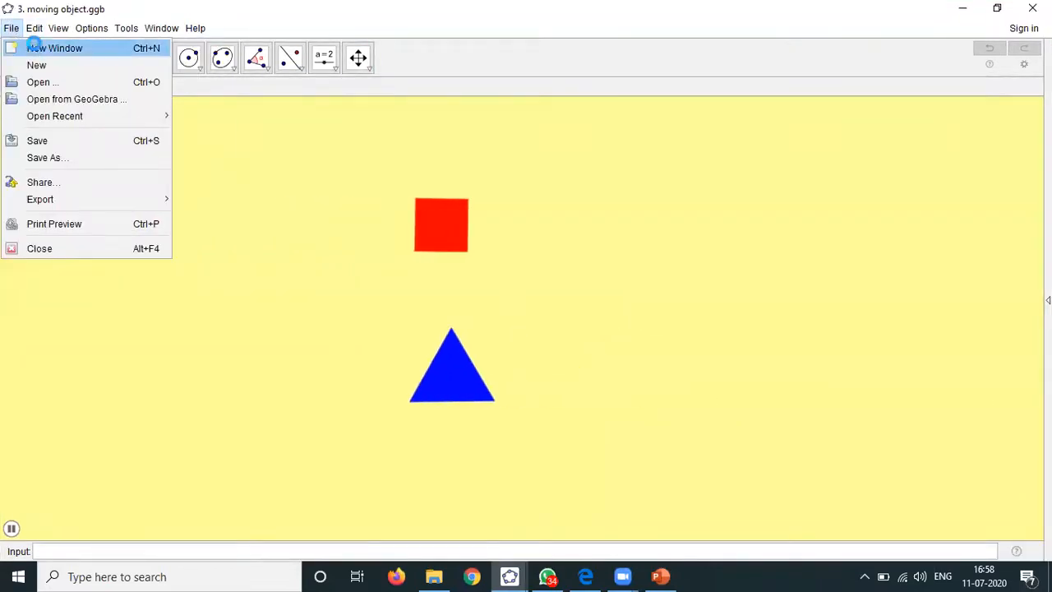
pyautogui.click(33, 48)
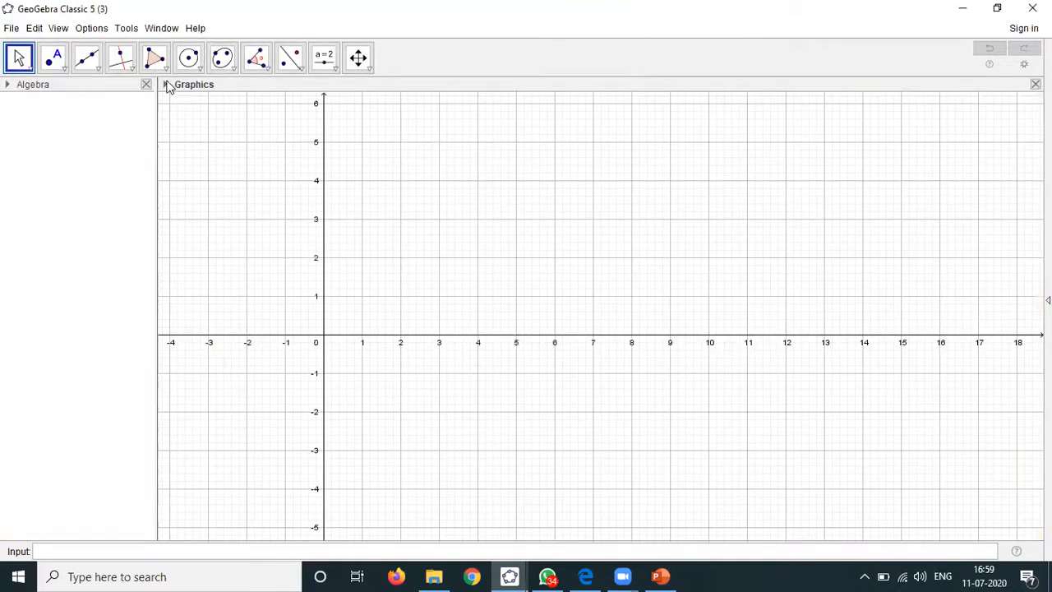
# Hide the grid and mark the intersection of the two axes at the origin
pyautogui.click(166, 85)
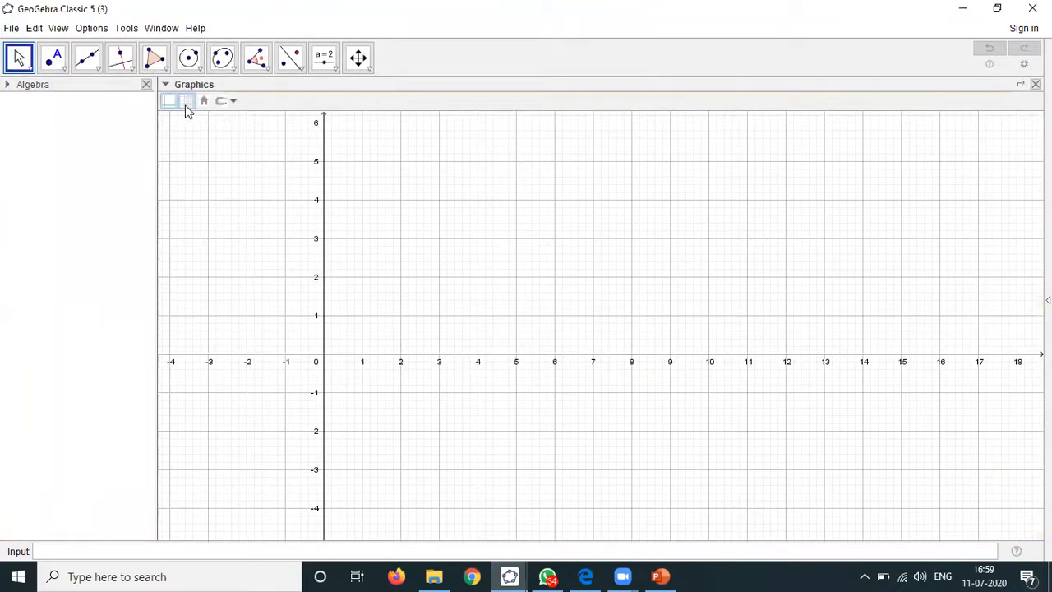
pyautogui.click(187, 102)
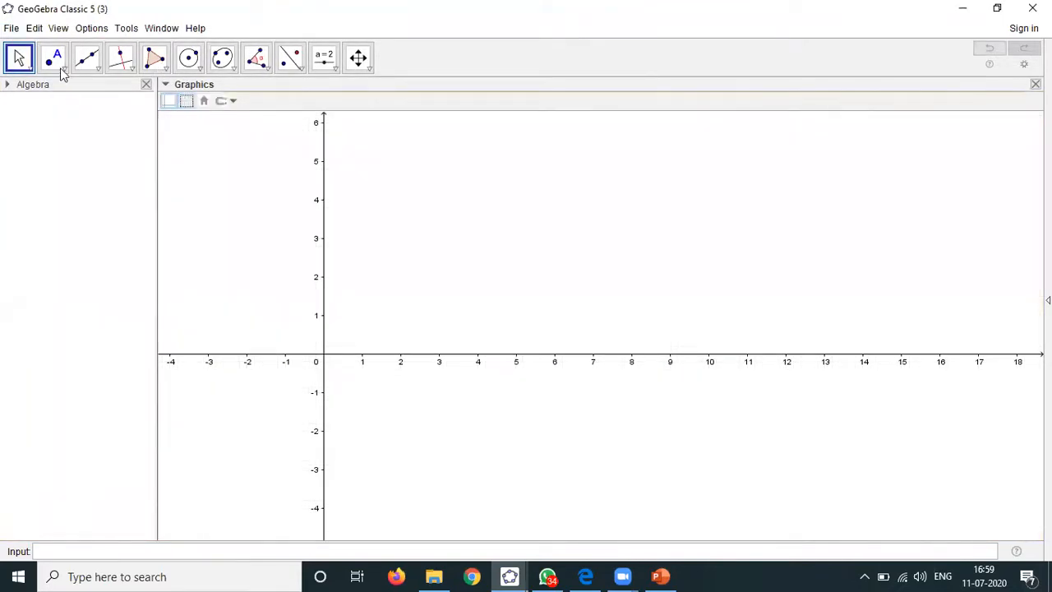
pyautogui.click(60, 68)
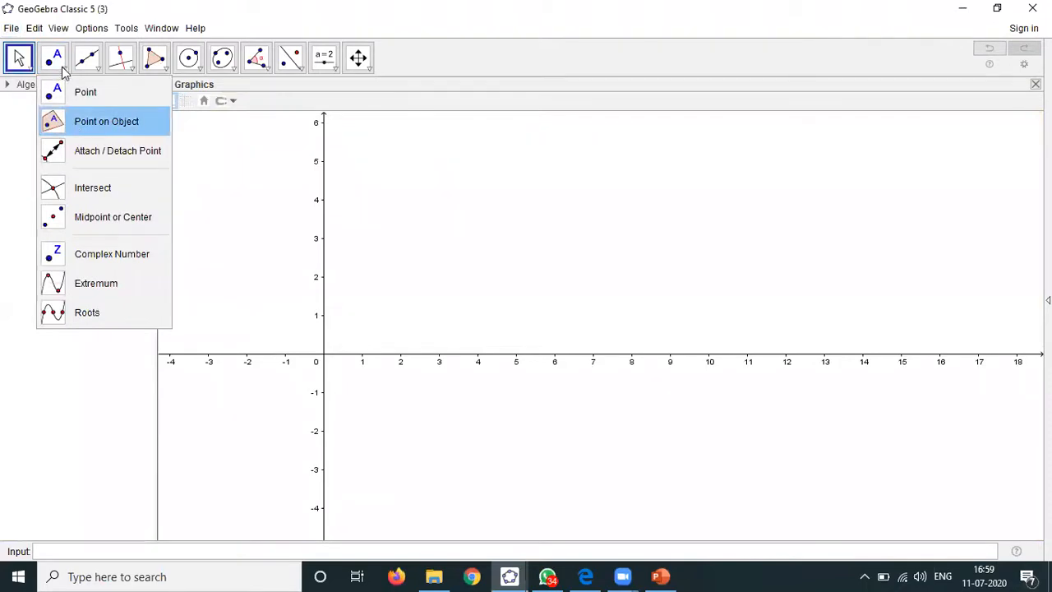
pyautogui.click(82, 122)
pyautogui.click(63, 69)
pyautogui.click(79, 187)
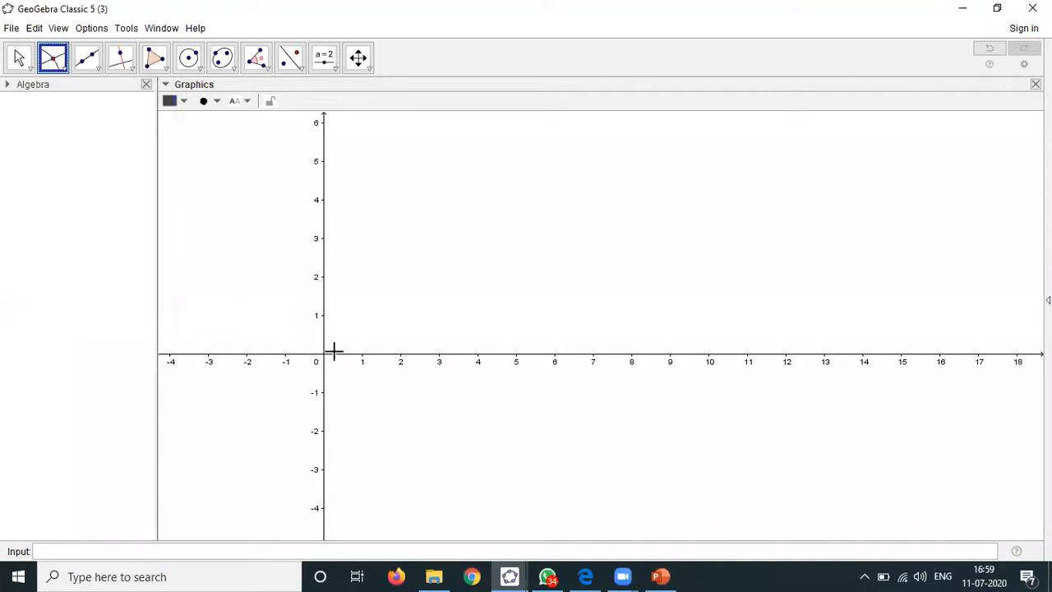
pyautogui.click(323, 355)
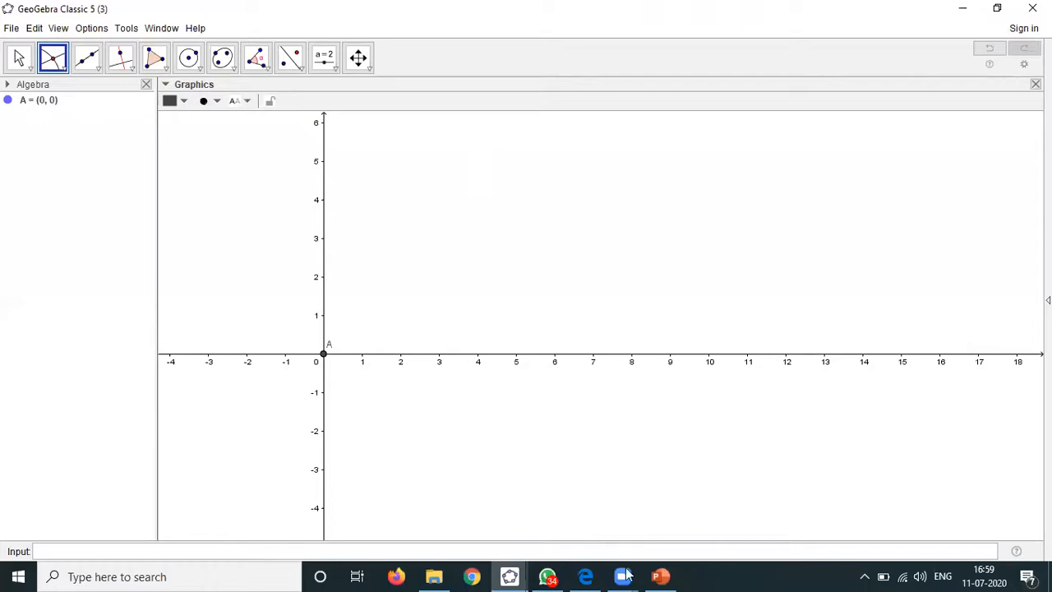
# Place a point at about (2.64, 2.06) and construct lines through it perpendicular to the x-axis and the y-axis
pyautogui.moveTo(623, 571)
pyautogui.click(129, 62)
pyautogui.click(136, 93)
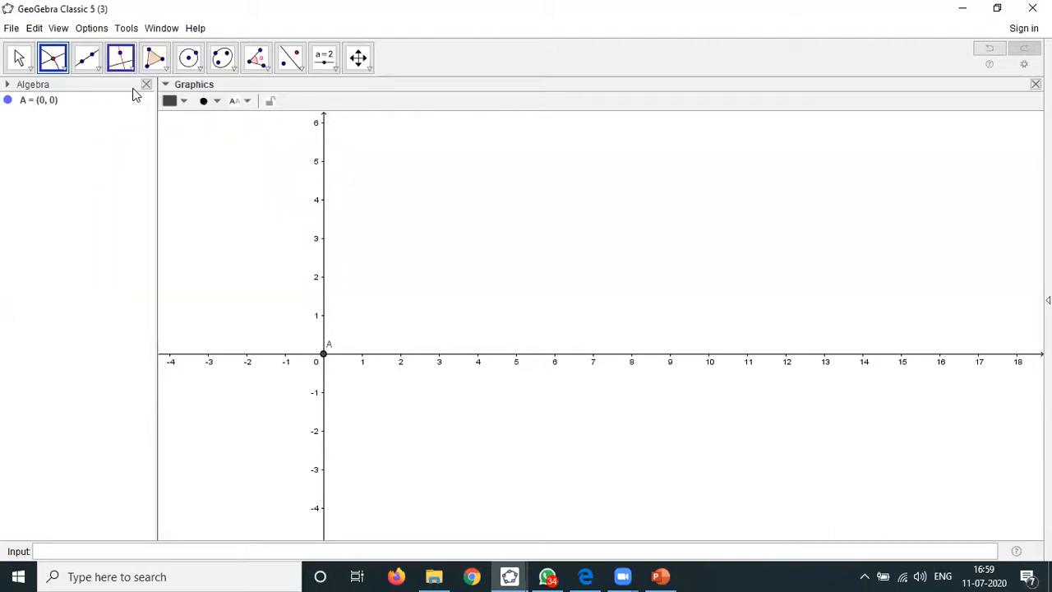
pyautogui.click(425, 274)
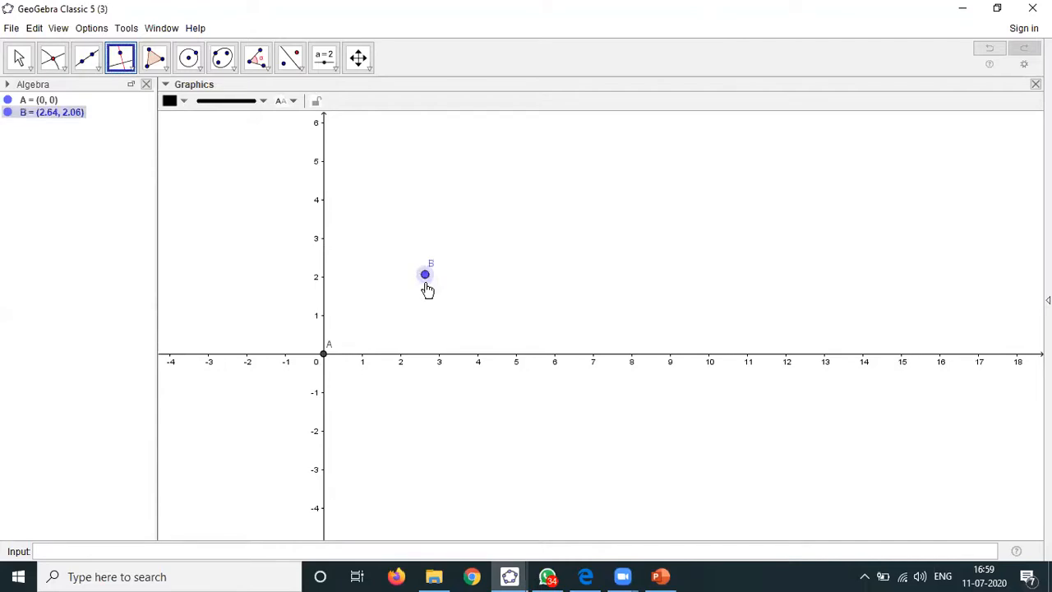
pyautogui.click(423, 354)
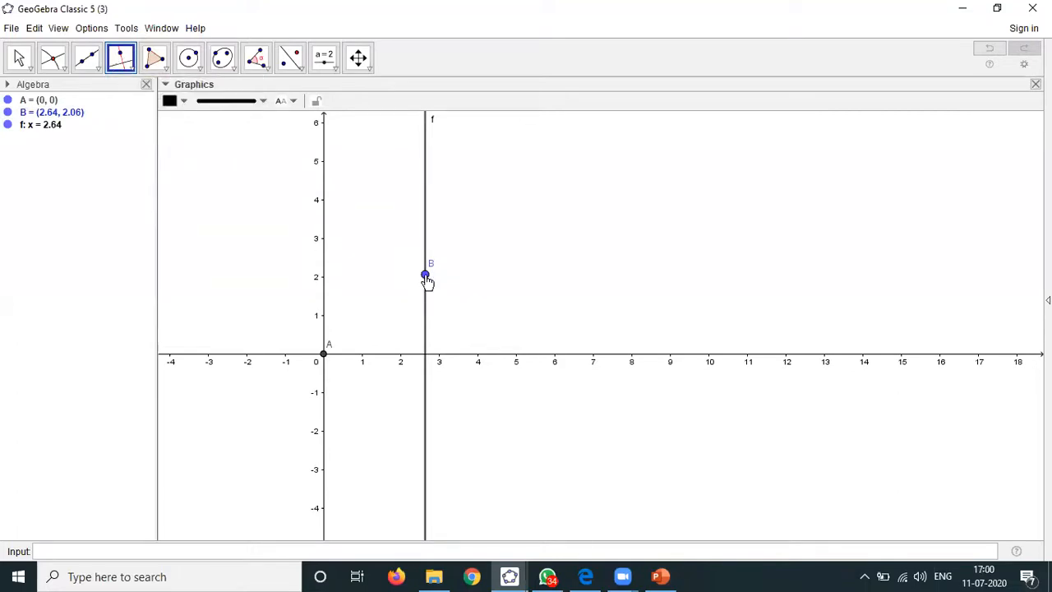
pyautogui.click(425, 275)
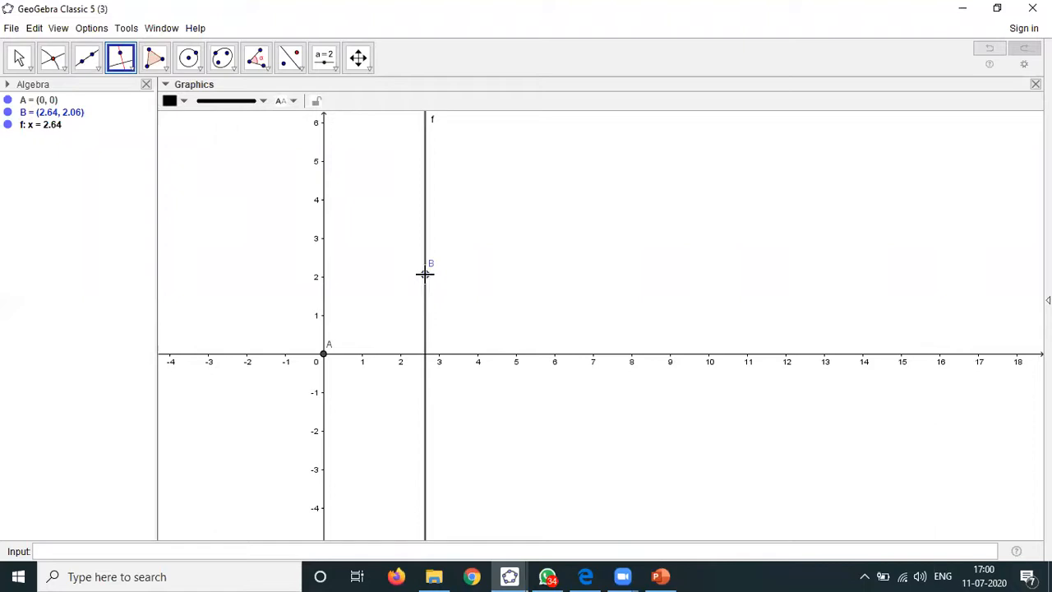
pyautogui.click(321, 269)
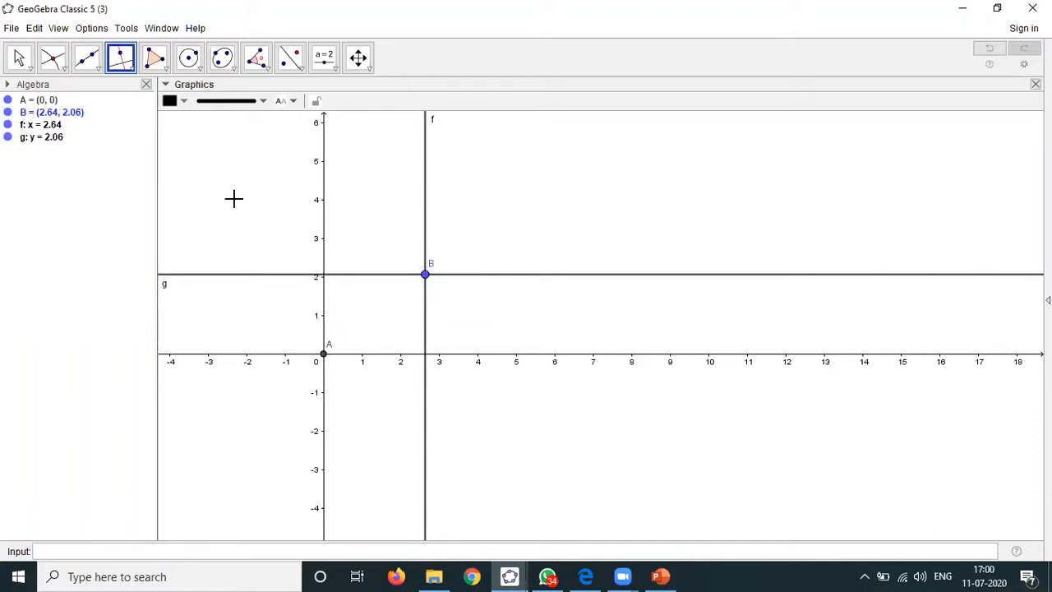
pyautogui.click(165, 70)
pyautogui.click(167, 72)
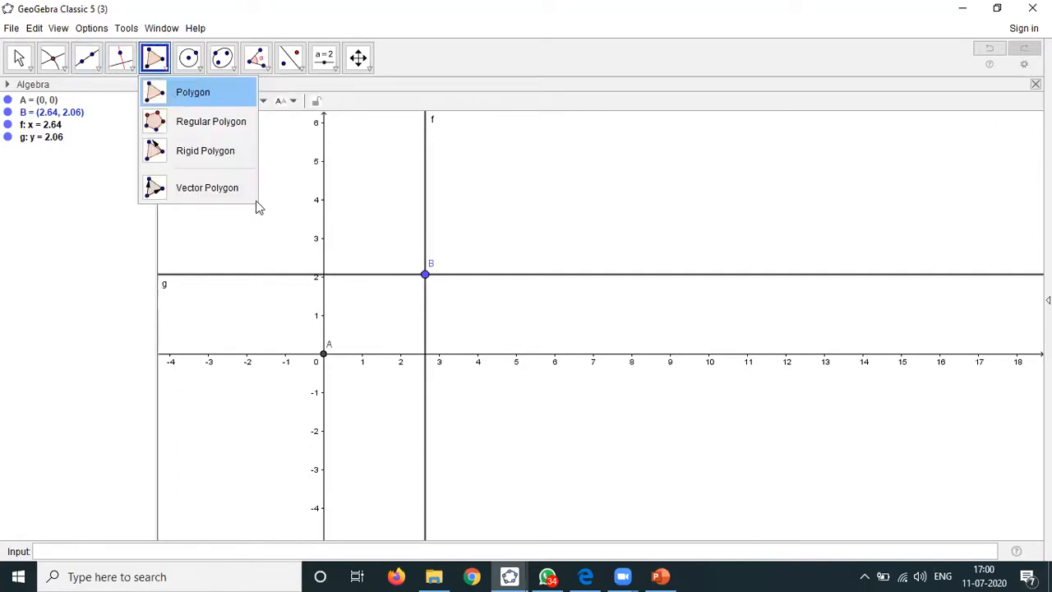
pyautogui.click(207, 97)
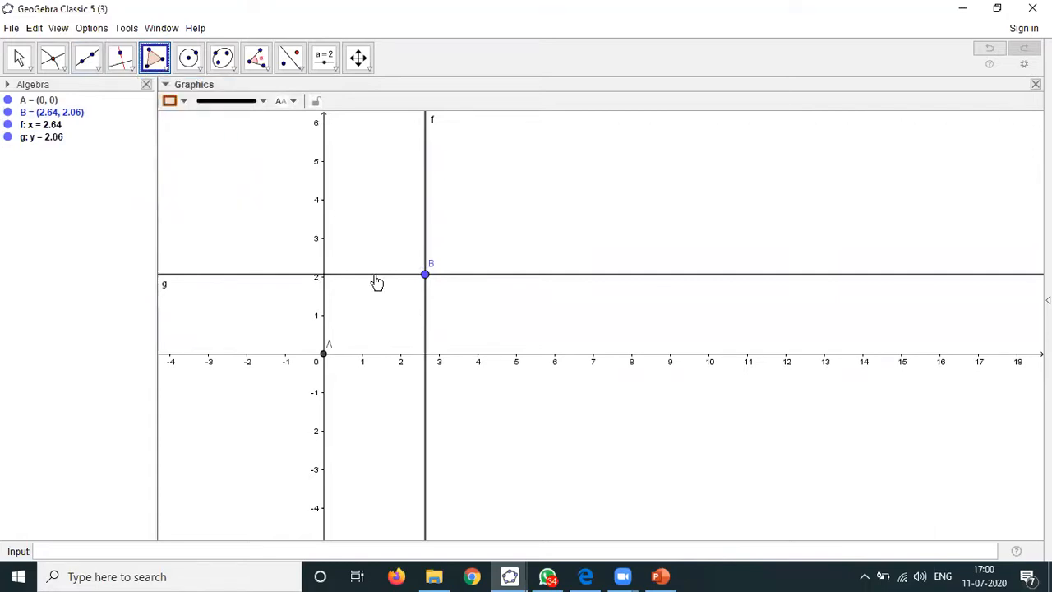
pyautogui.click(323, 272)
pyautogui.click(18, 62)
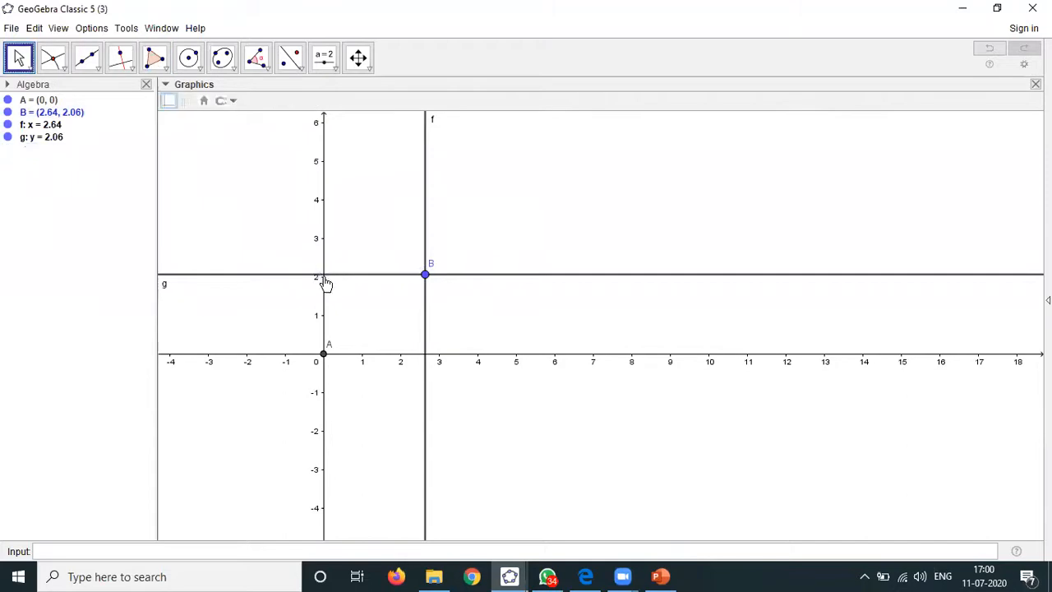
# Mark the intersections of line g with the y-axis and of line f with the x-axis
pyautogui.click(66, 72)
pyautogui.click(89, 196)
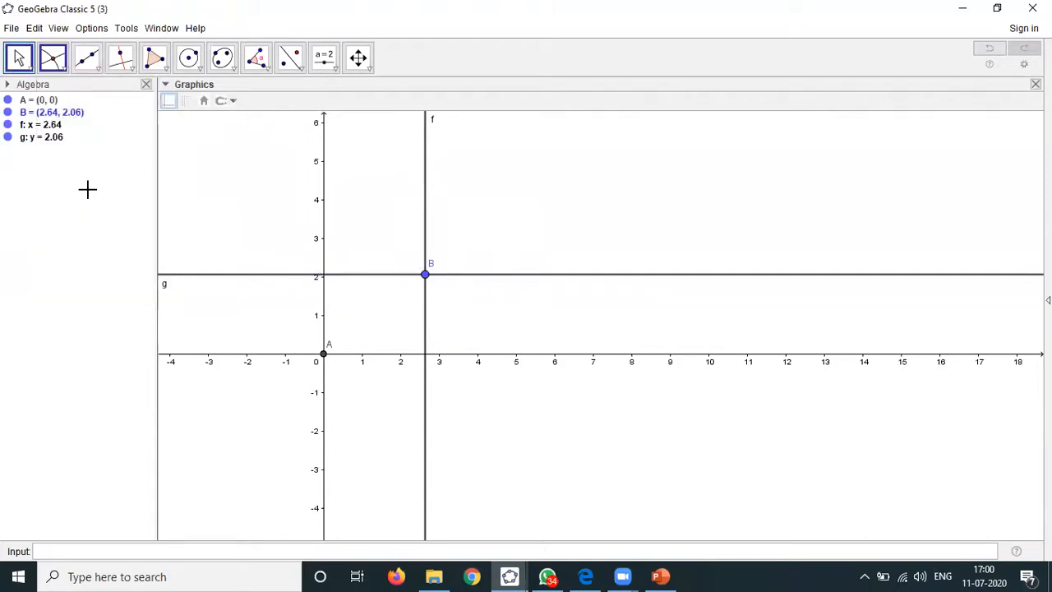
pyautogui.click(322, 274)
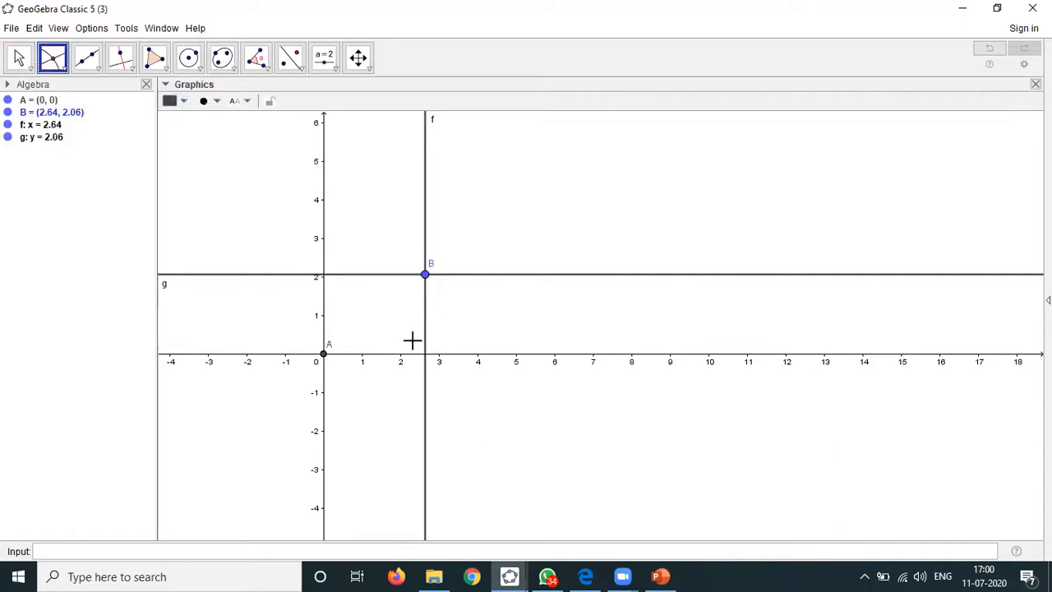
pyautogui.click(425, 361)
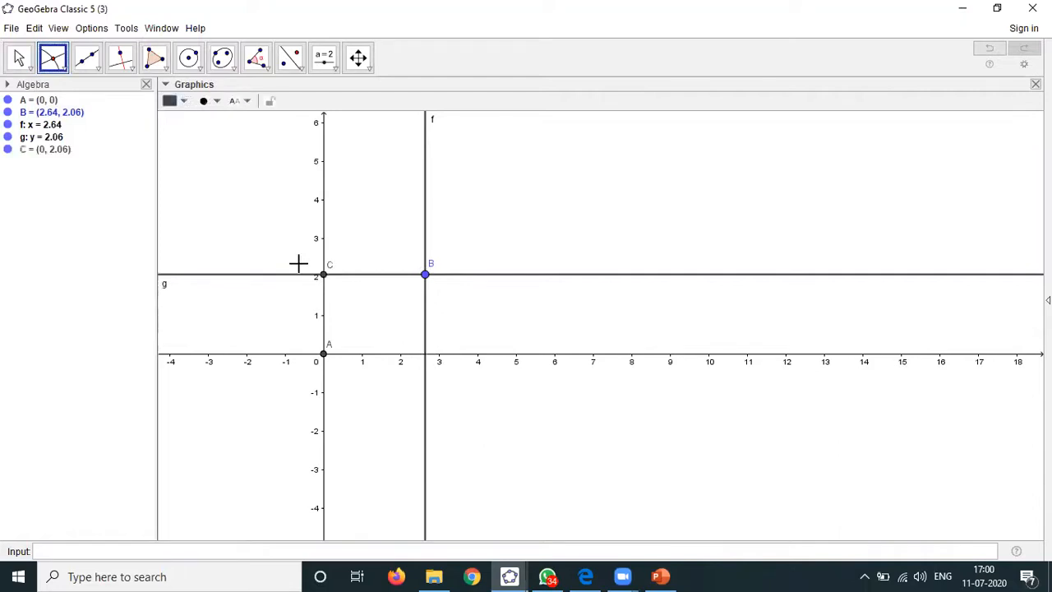
pyautogui.click(18, 58)
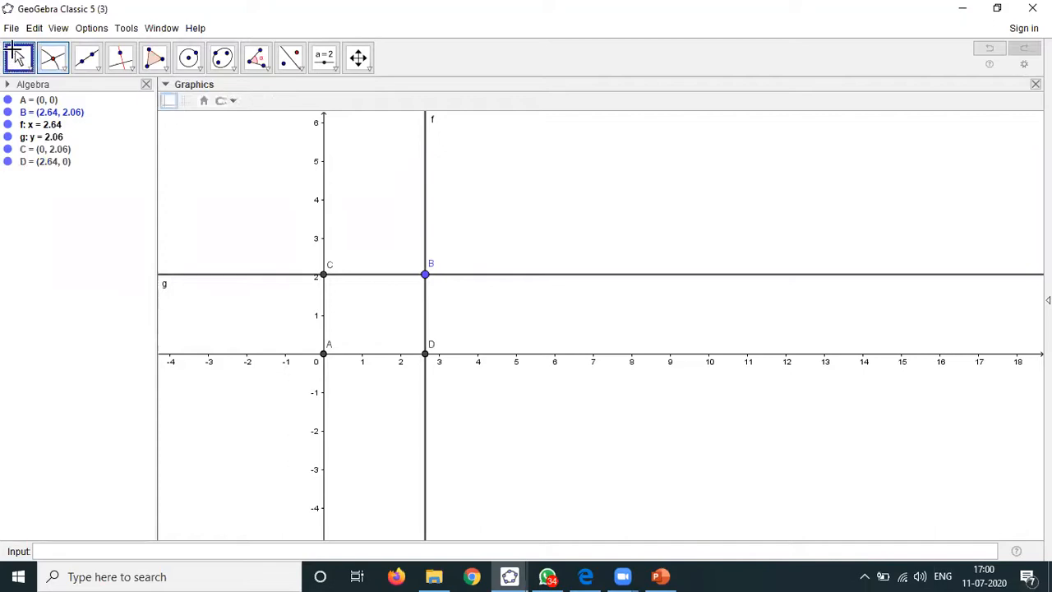
# Draw a polygon through the y-axis point C, point B, the x-axis point D and origin A, closing it at C
pyautogui.click(165, 69)
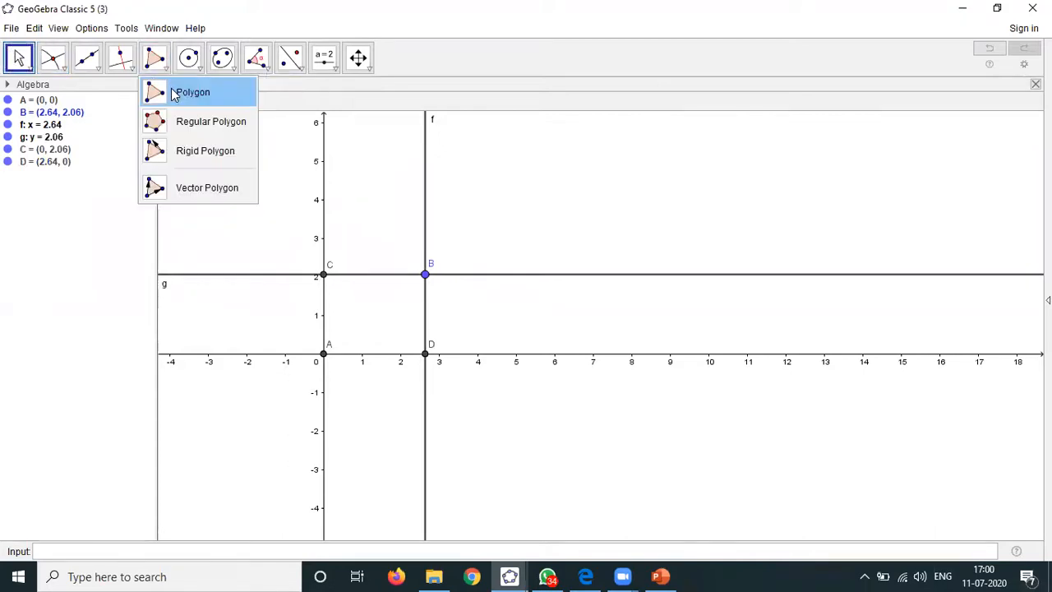
pyautogui.click(189, 92)
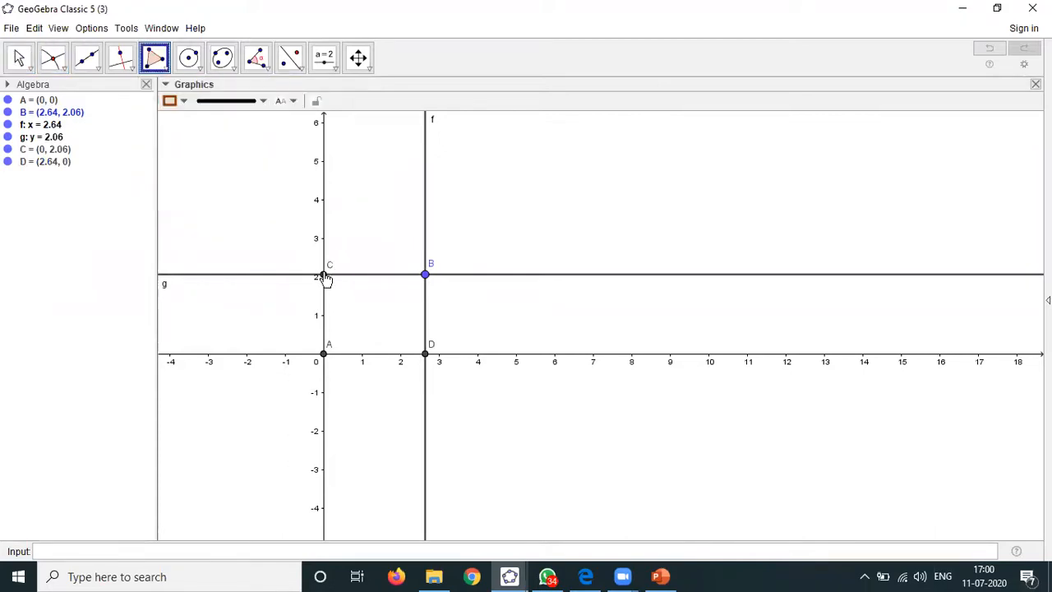
pyautogui.click(325, 277)
pyautogui.click(424, 275)
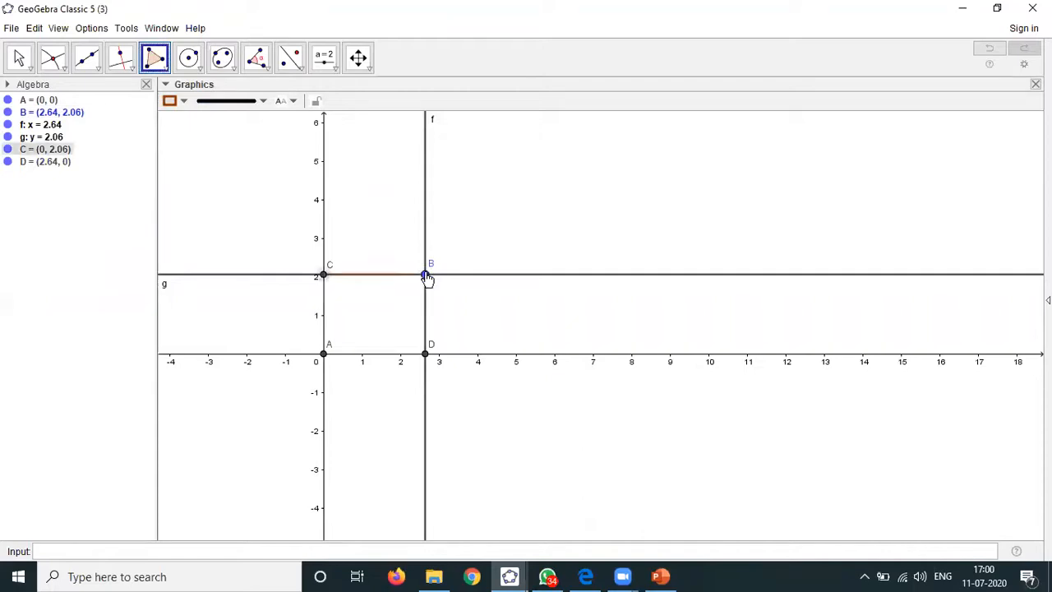
pyautogui.click(423, 355)
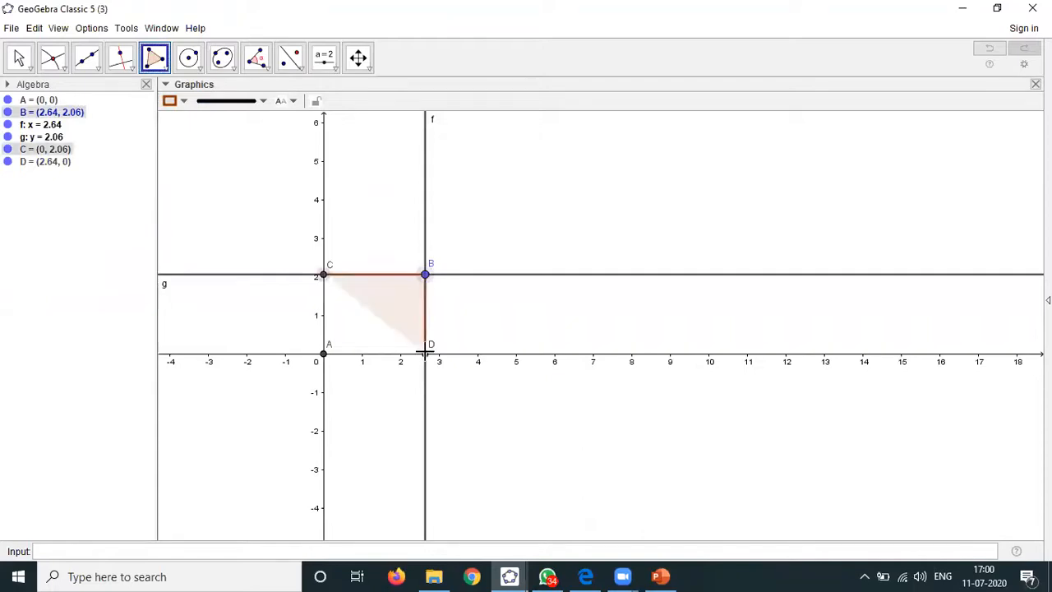
pyautogui.click(324, 355)
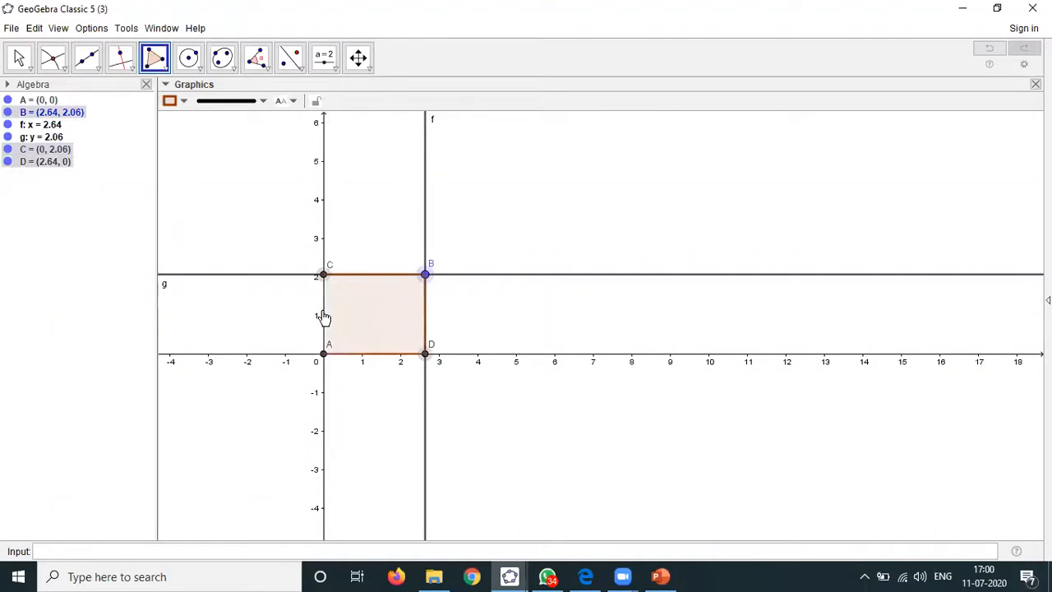
pyautogui.click(324, 279)
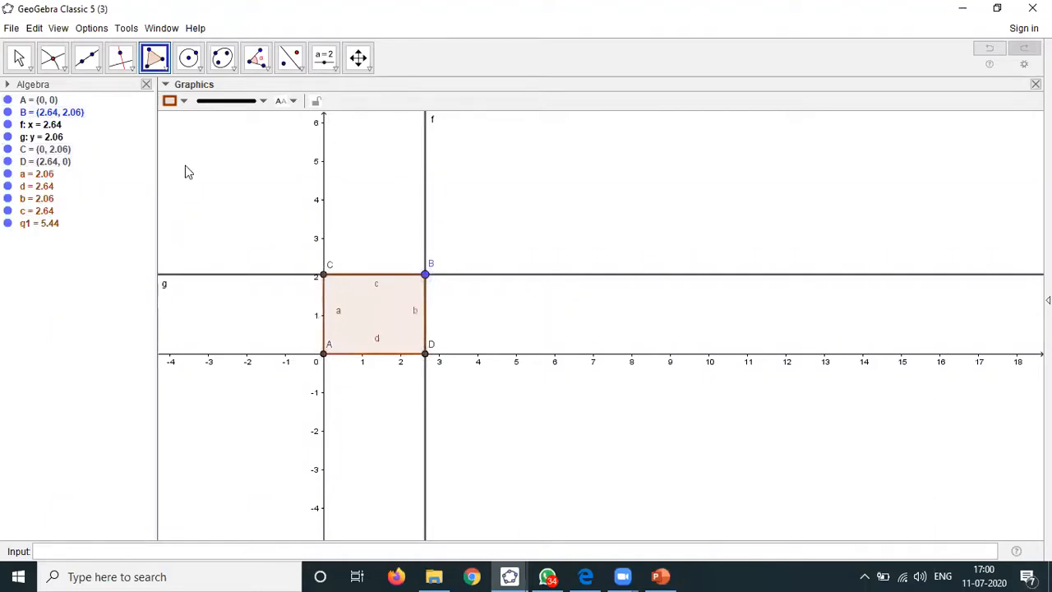
pyautogui.click(18, 59)
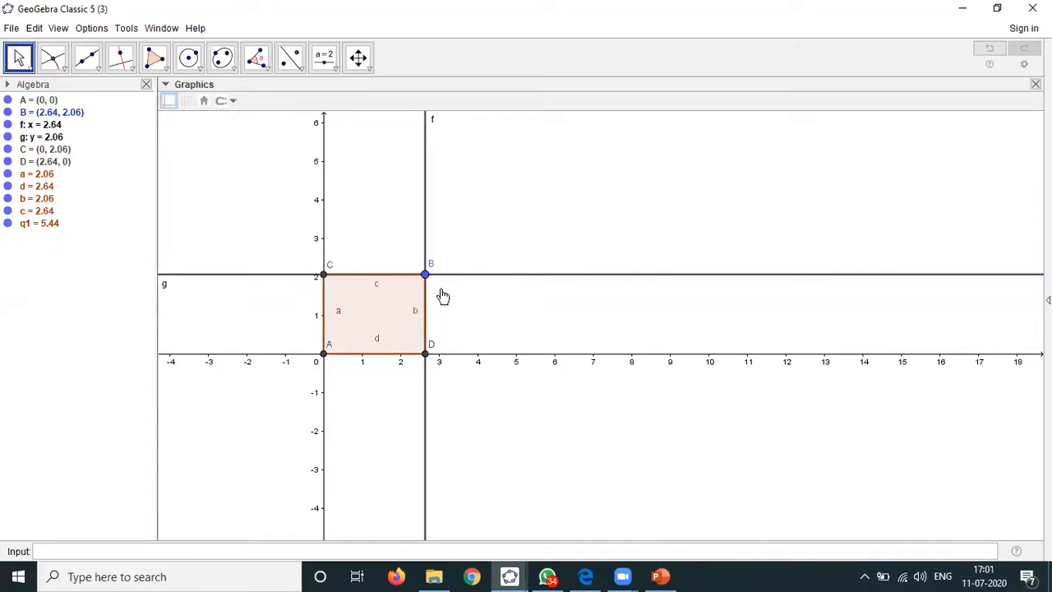
# Rename the rectangle's corner on the x-axis to B, the corner off the axes to C and the corner on the y-axis to D
pyautogui.rightClick(425, 355)
pyautogui.click(467, 462)
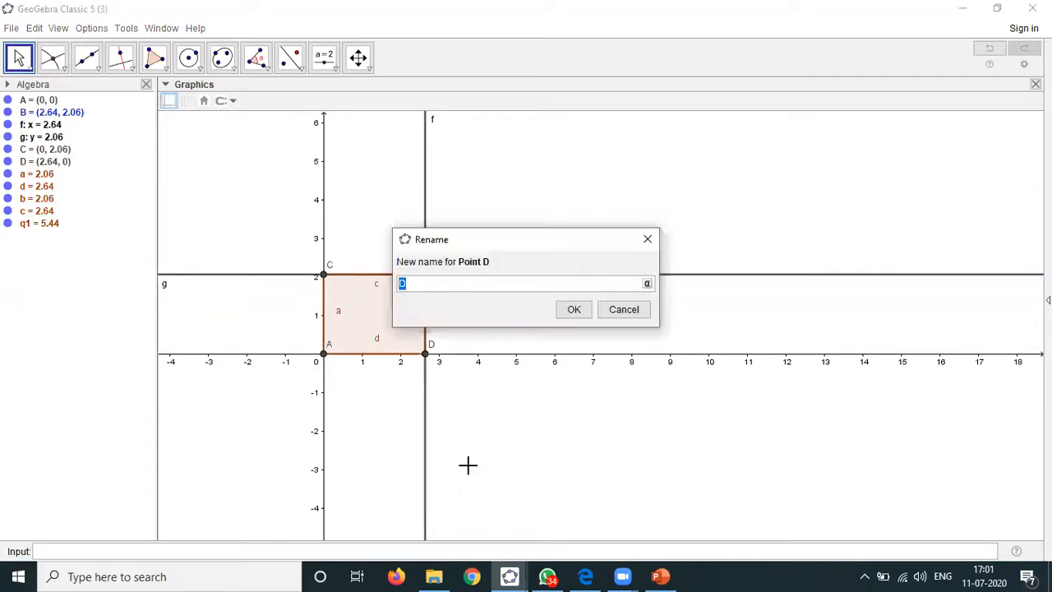
pyautogui.press('Return')
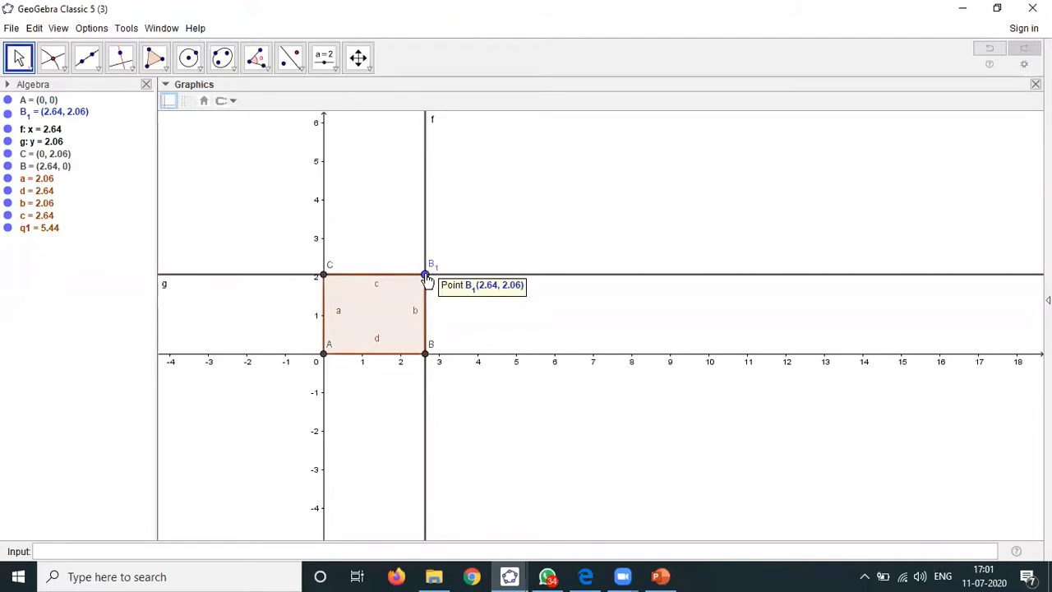
pyautogui.rightClick(426, 274)
pyautogui.click(465, 383)
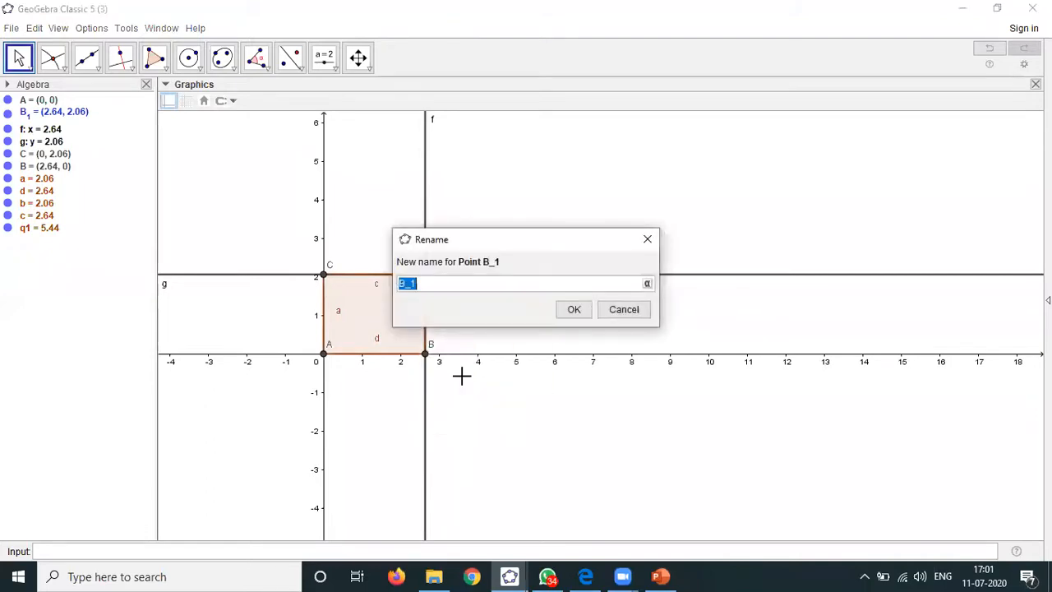
pyautogui.write('C')
pyautogui.click(573, 309)
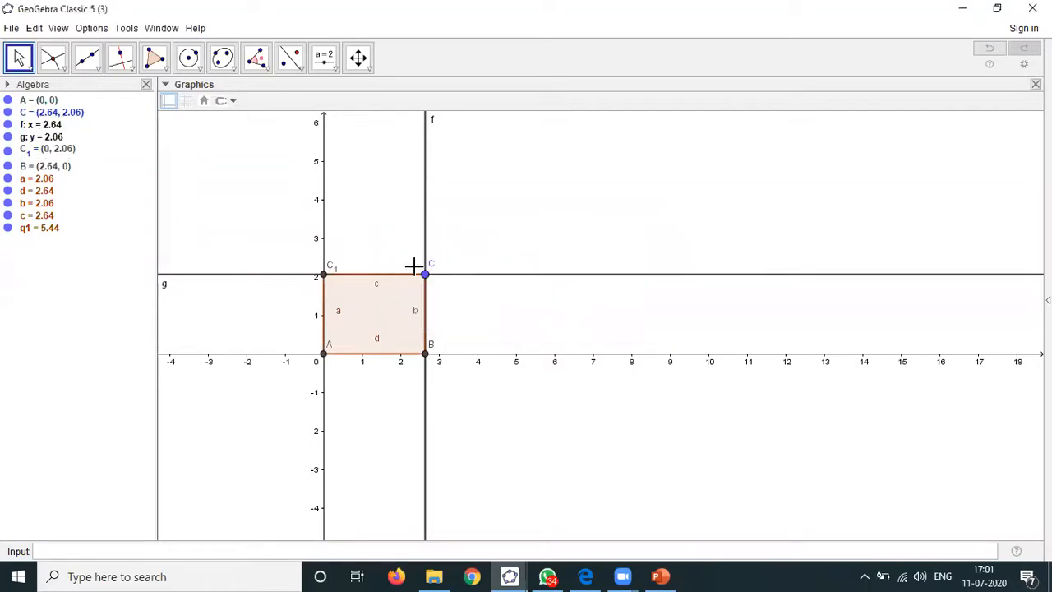
pyautogui.rightClick(326, 278)
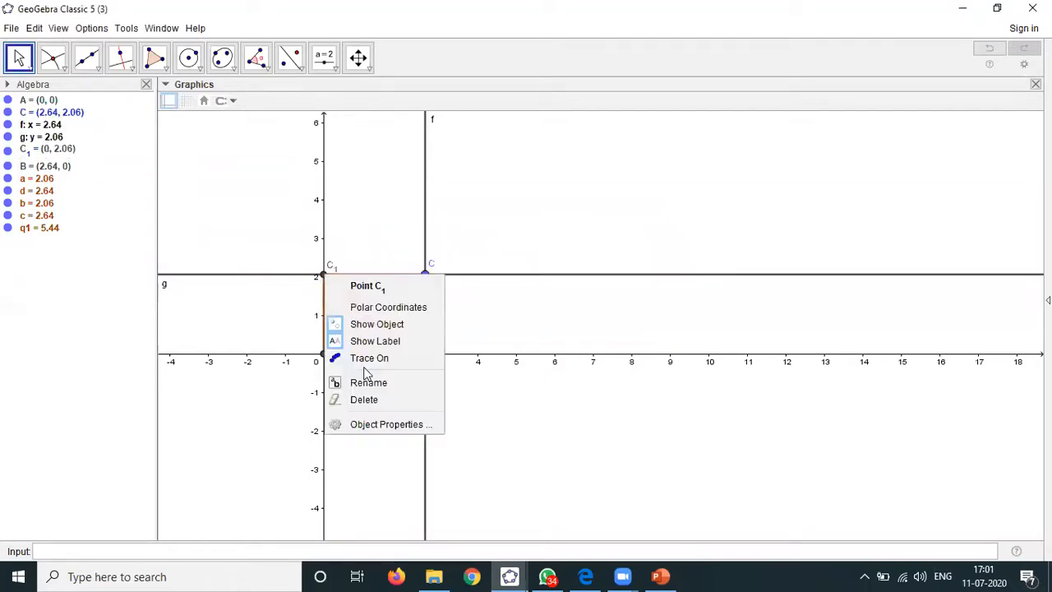
pyautogui.click(367, 381)
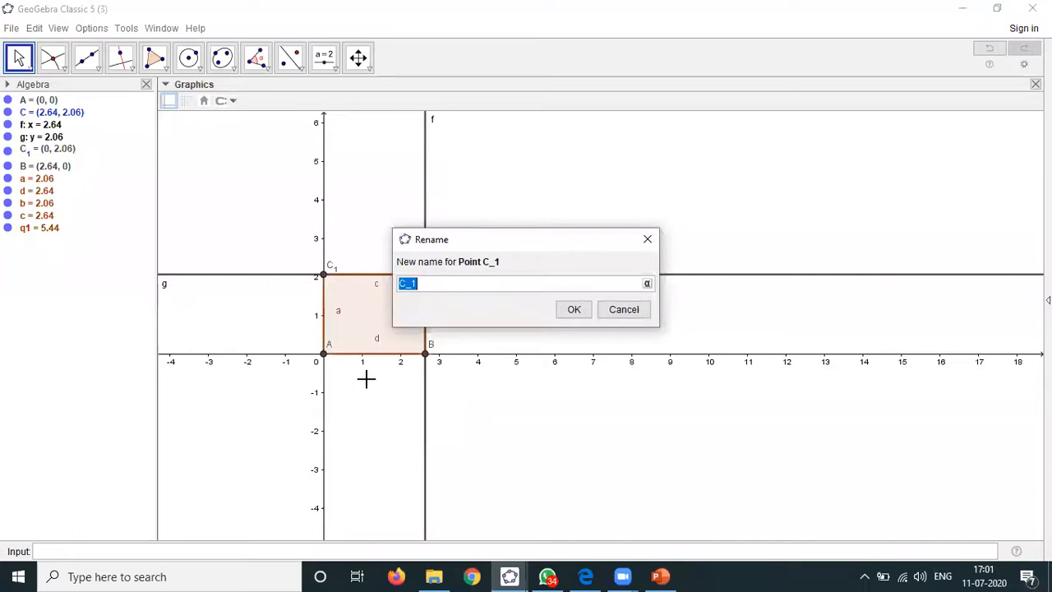
pyautogui.write('D')
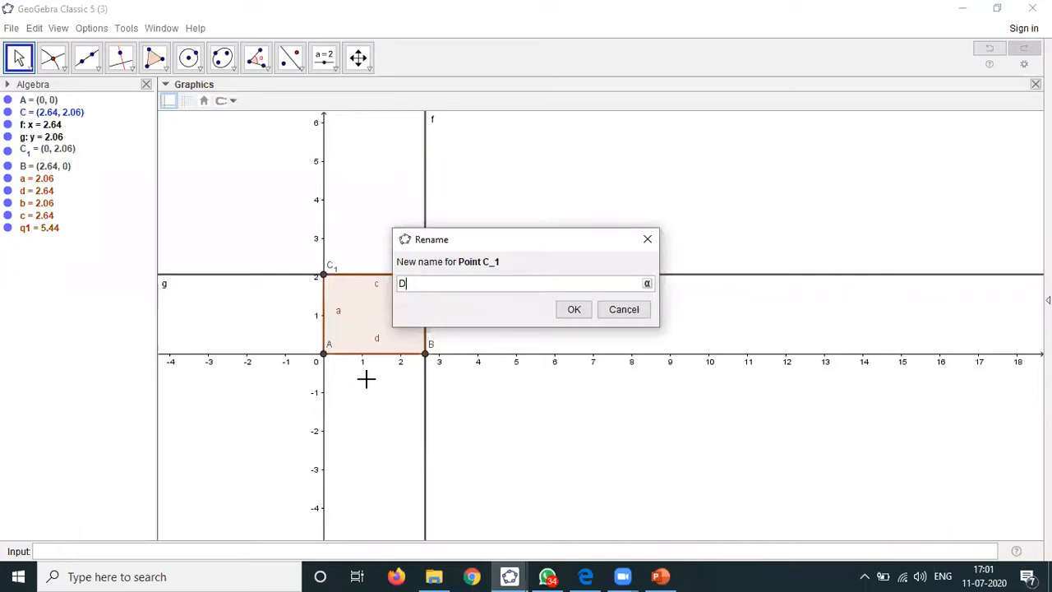
pyautogui.click(576, 309)
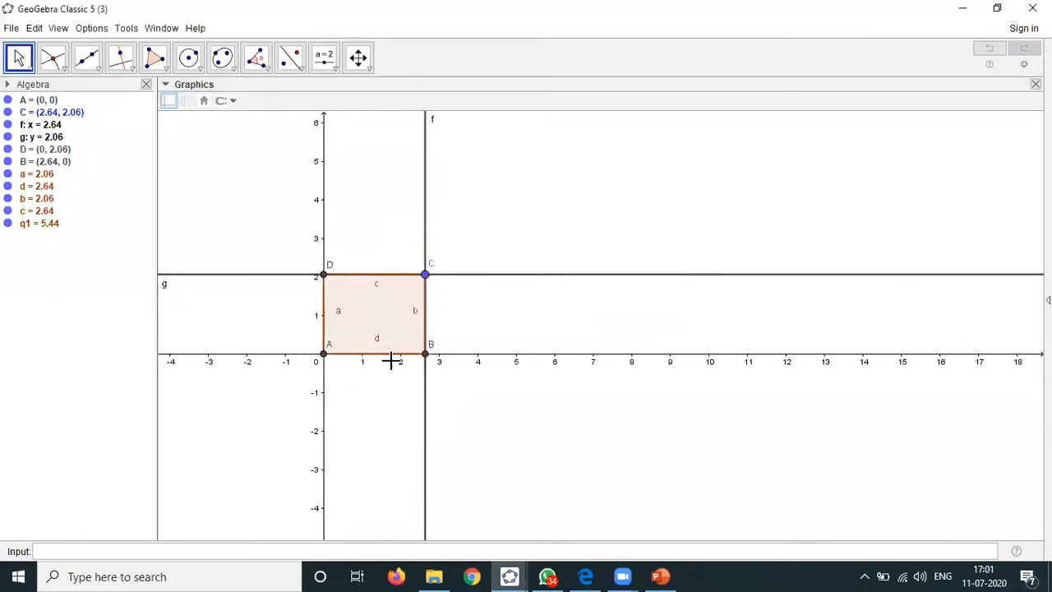
# Hide the construction lines f and g and the labels of the four side segments a, b, c and d
pyautogui.click(7, 124)
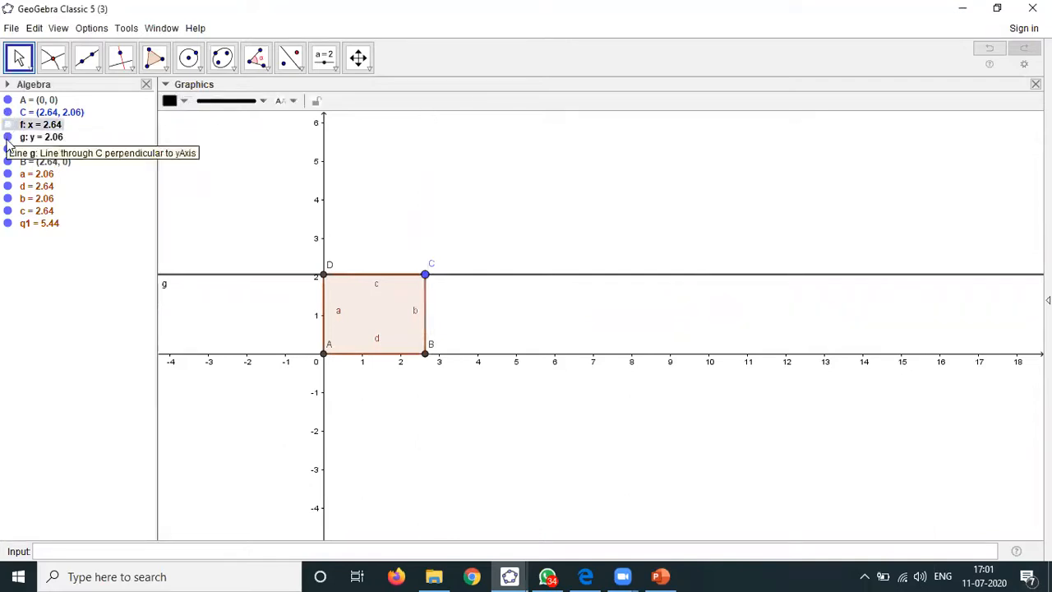
pyautogui.click(7, 138)
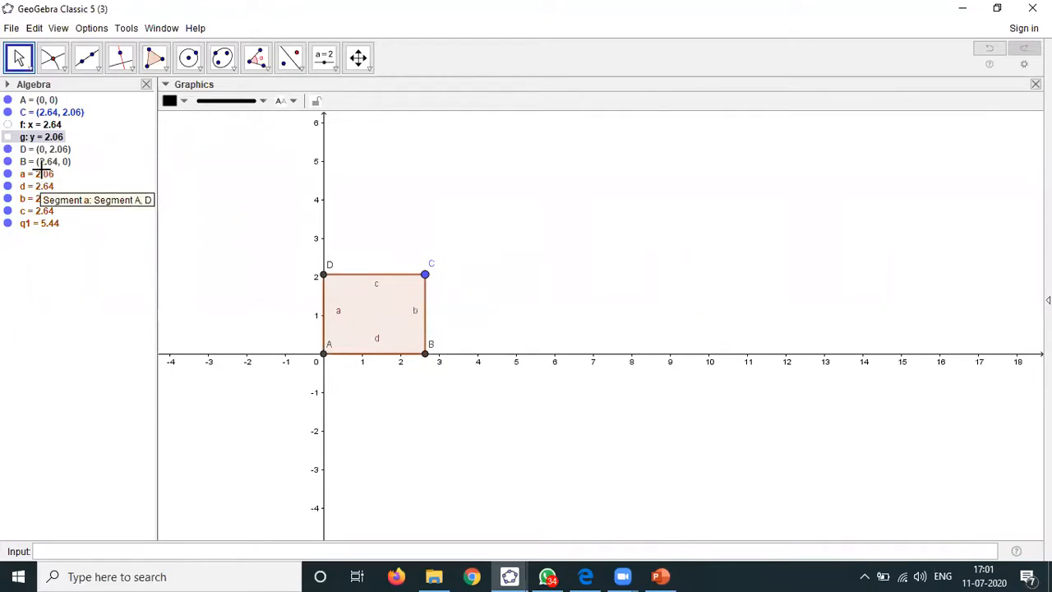
pyautogui.rightClick(40, 176)
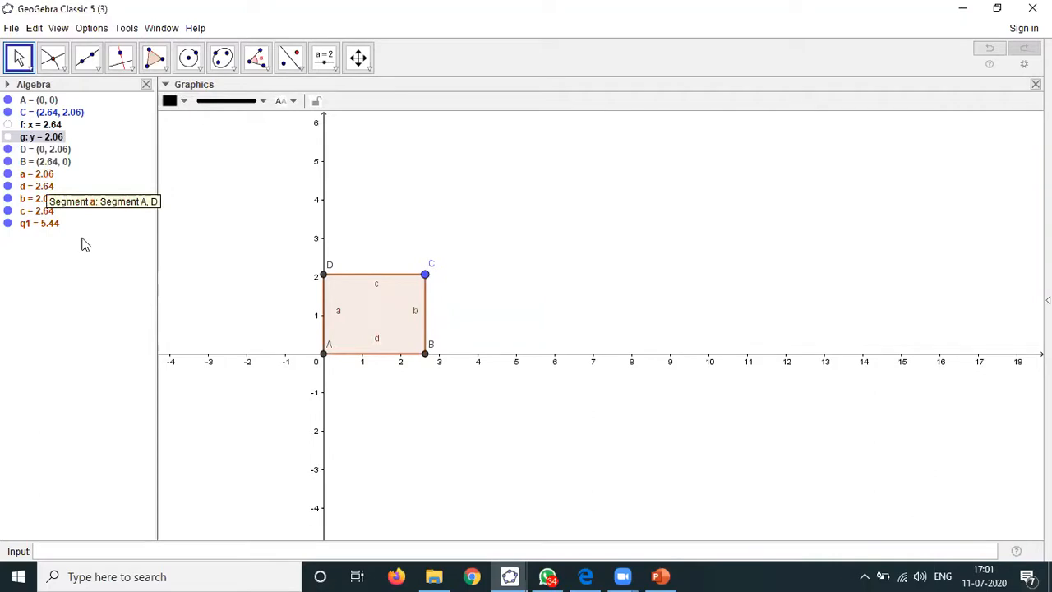
pyautogui.click(87, 232)
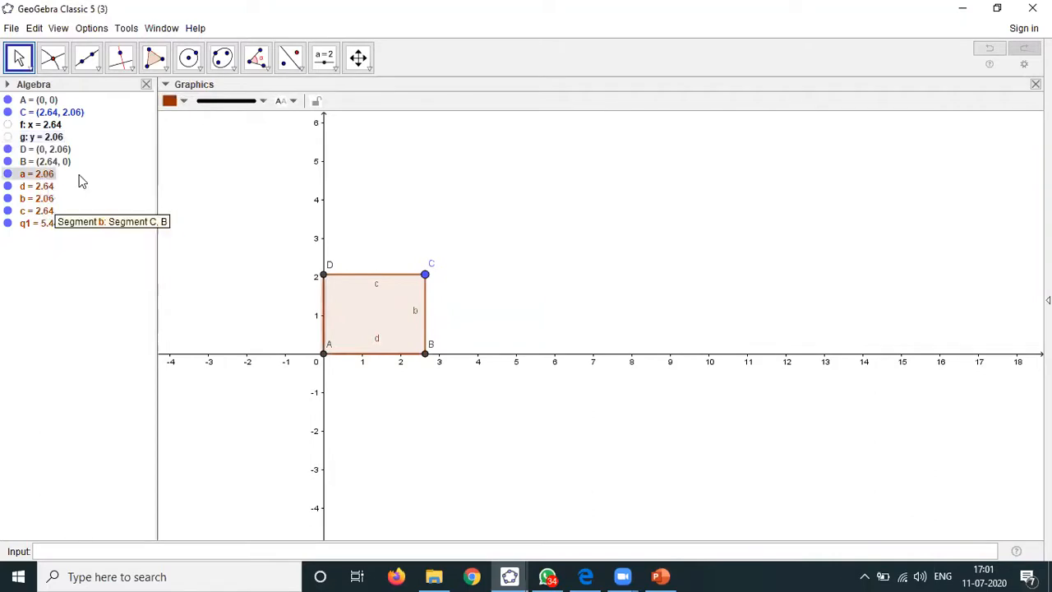
pyautogui.keyDown('ctrl'); pyautogui.click(40, 187); pyautogui.keyUp('ctrl')
pyautogui.keyDown('ctrl'); pyautogui.click(41, 199); pyautogui.keyUp('ctrl')
pyautogui.keyDown('ctrl'); pyautogui.click(42, 211); pyautogui.keyUp('ctrl')
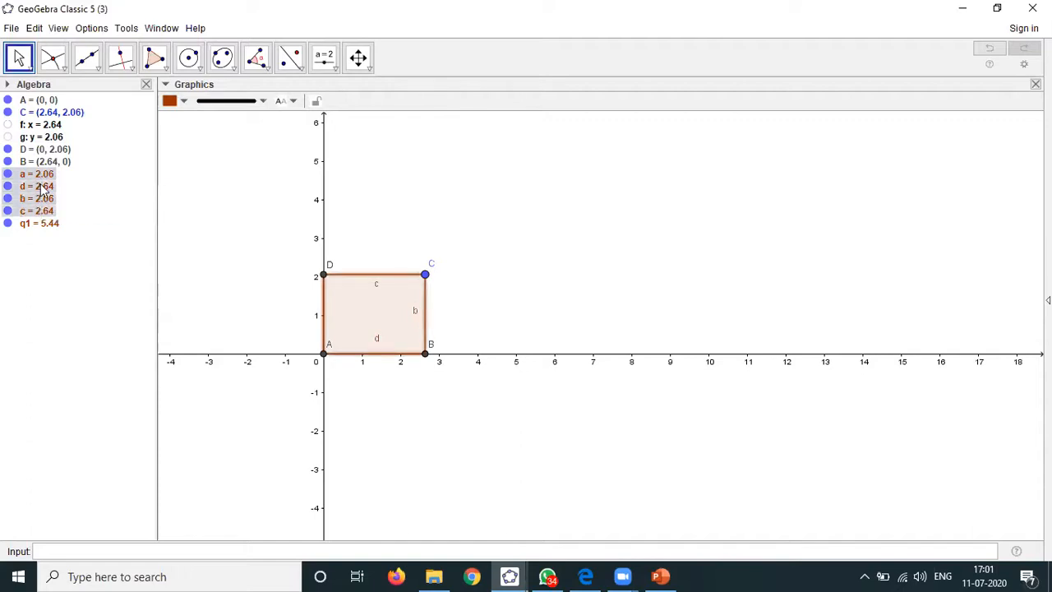
pyautogui.rightClick(42, 189)
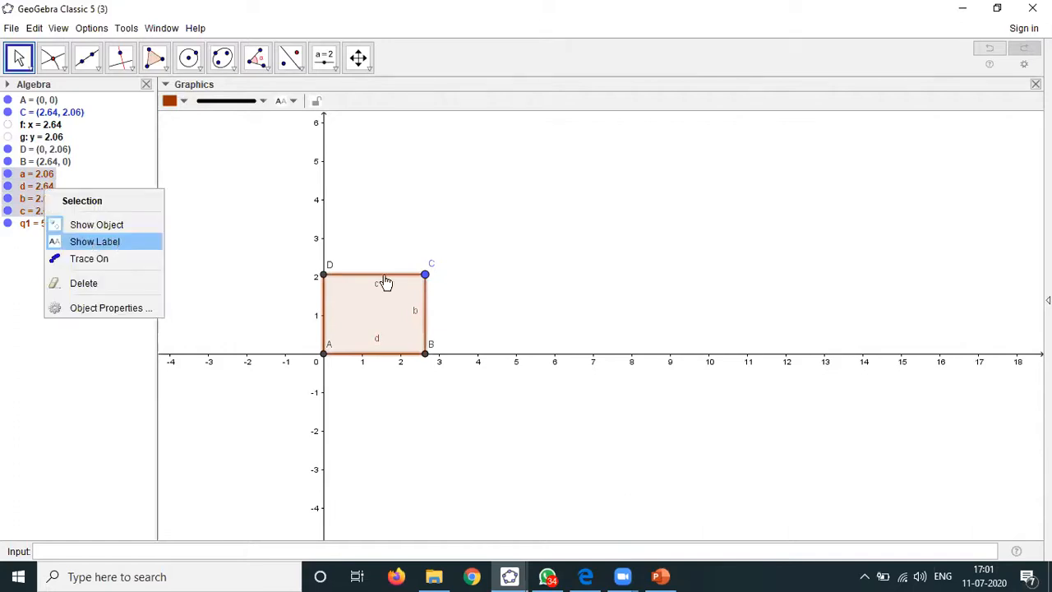
pyautogui.click(114, 241)
pyautogui.rightClick(42, 203)
pyautogui.click(123, 249)
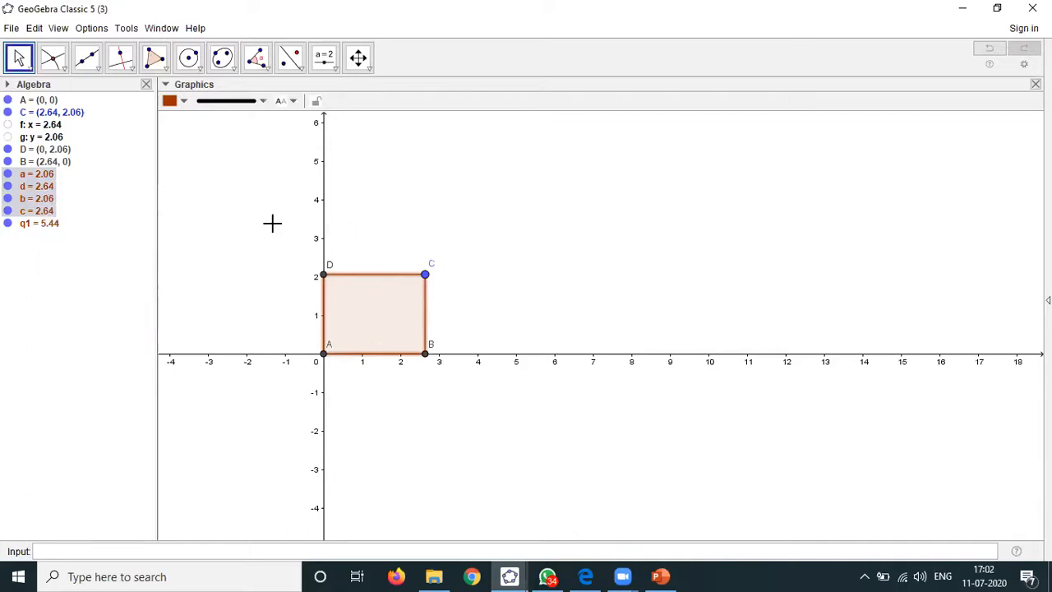
pyautogui.click(113, 223)
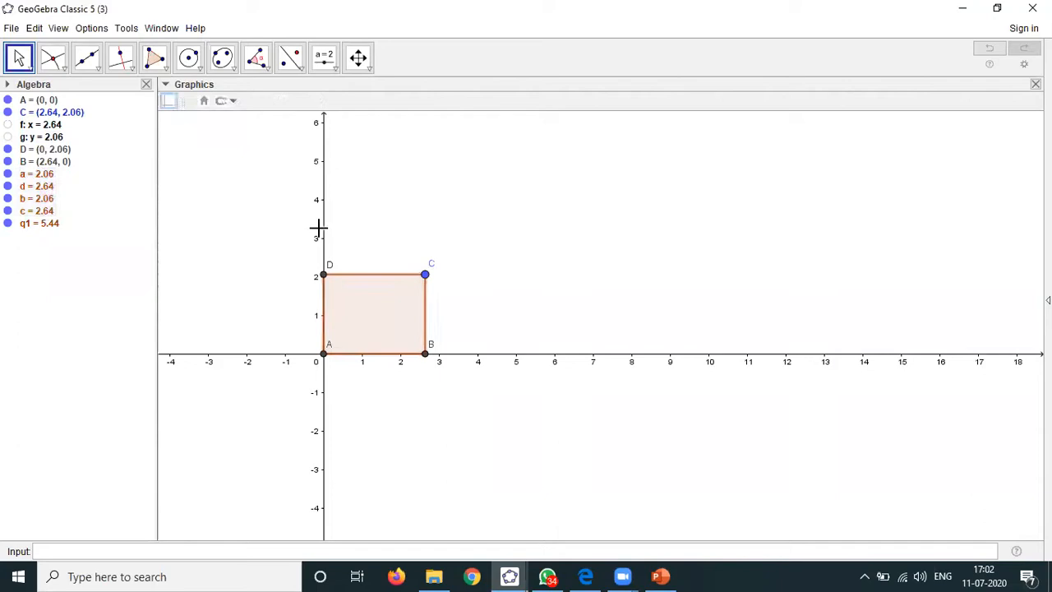
# Hide the axes and restyle the rectangle with no fill and a thicker blue outline
pyautogui.click(170, 102)
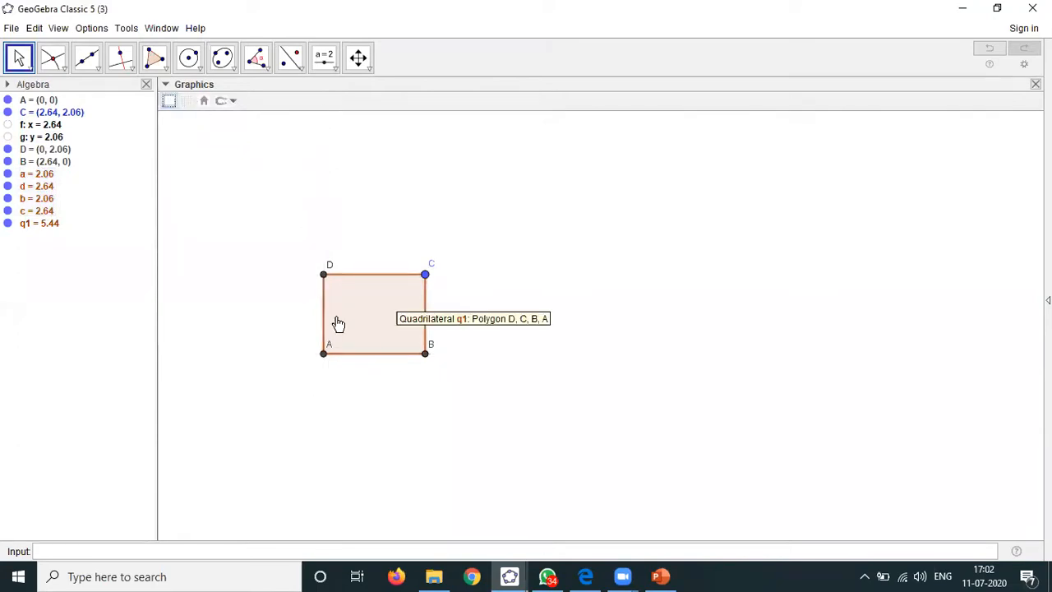
pyautogui.click(337, 322)
pyautogui.click(184, 102)
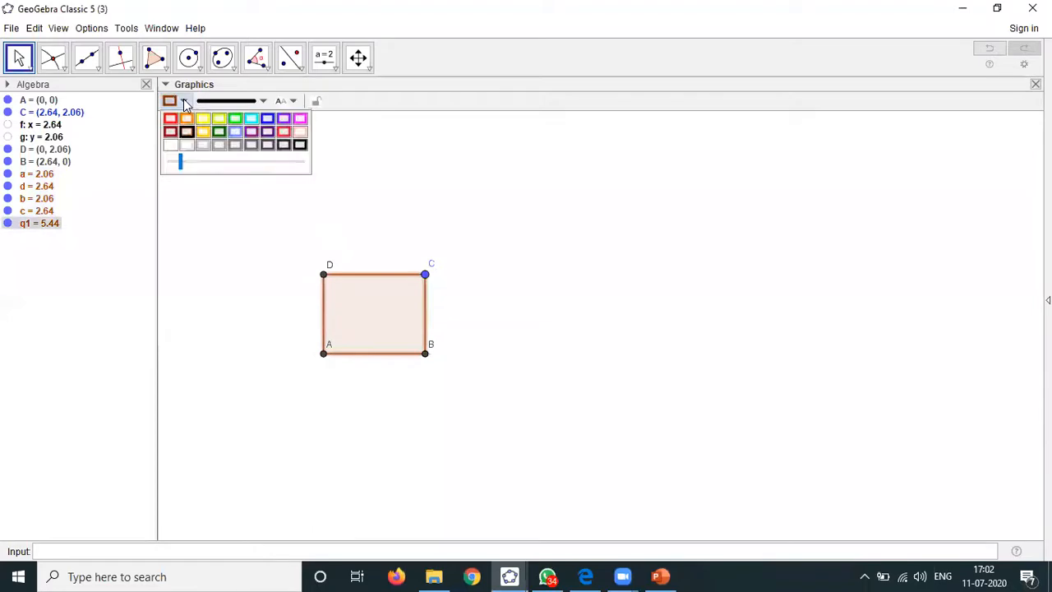
pyautogui.moveTo(183, 163); pyautogui.dragTo(150, 160)
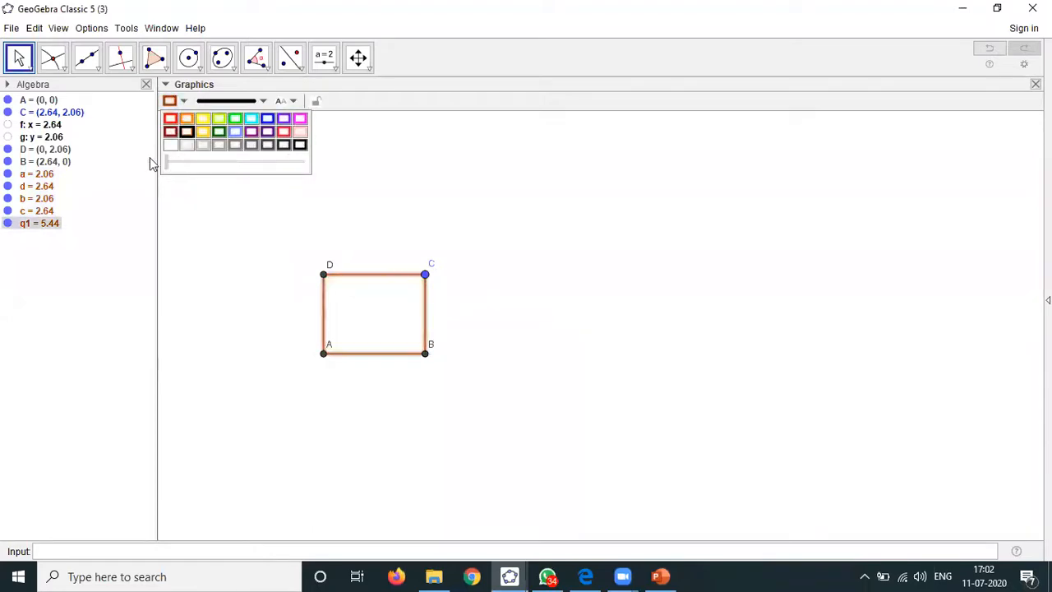
pyautogui.click(172, 120)
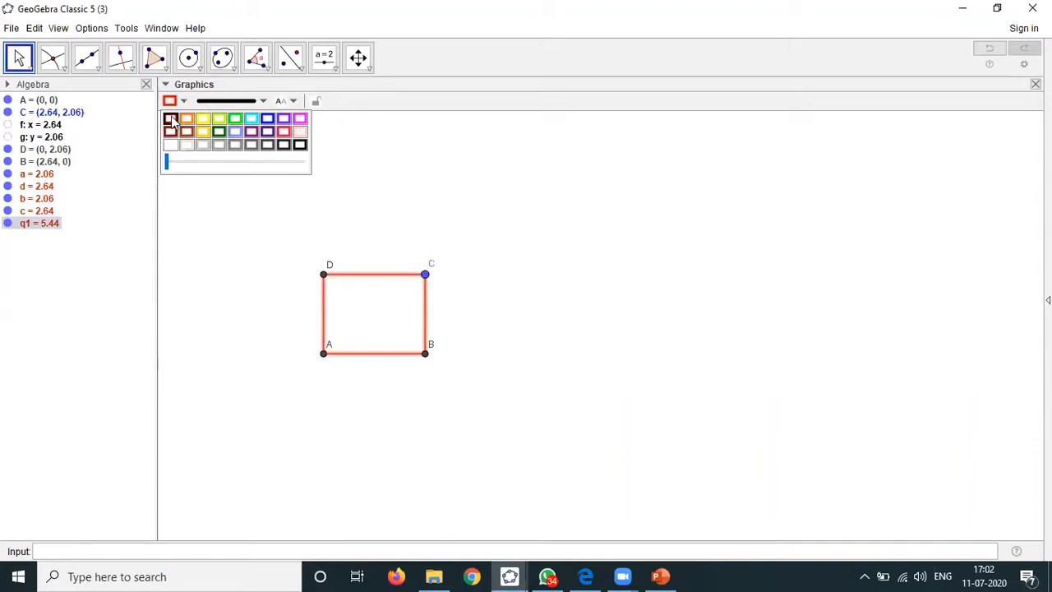
pyautogui.click(267, 118)
pyautogui.click(235, 101)
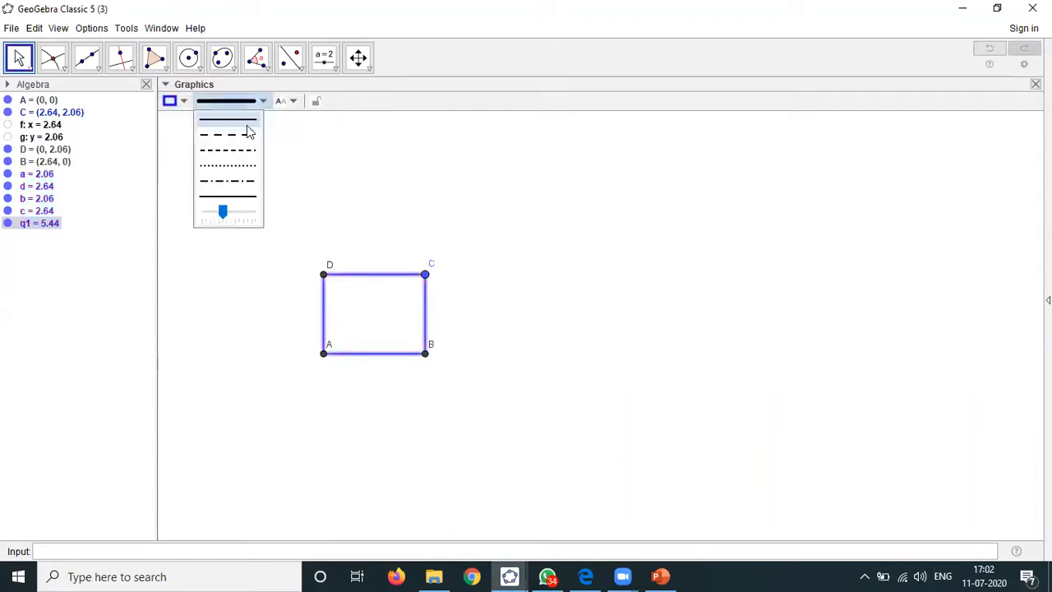
pyautogui.moveTo(224, 211); pyautogui.dragTo(235, 211)
pyautogui.click(191, 313)
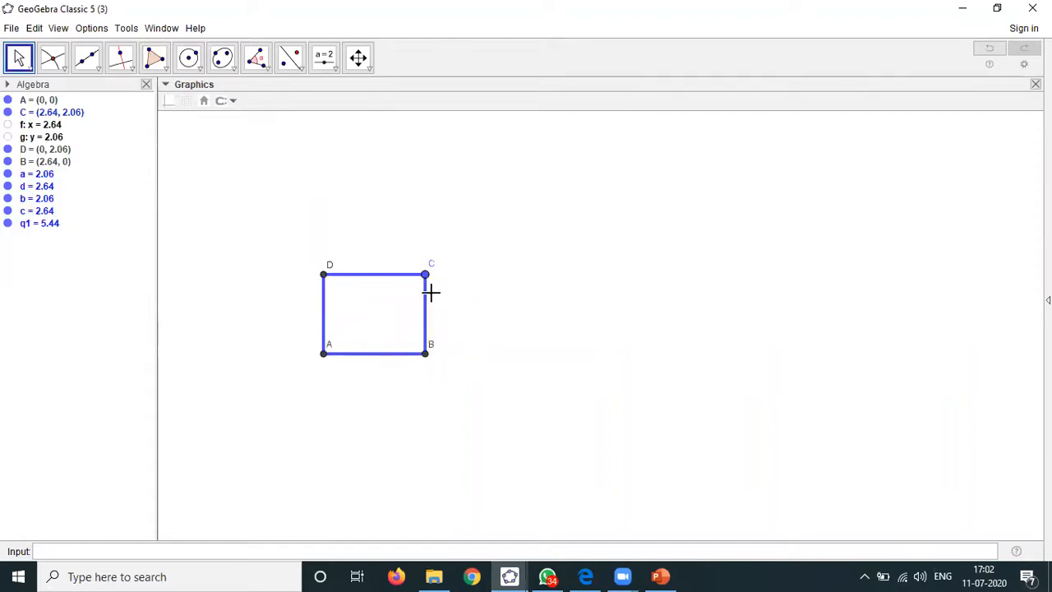
# Resize the rectangle by moving corner C to about (3.9, 3.06)
pyautogui.moveTo(425, 276); pyautogui.dragTo(424, 306)
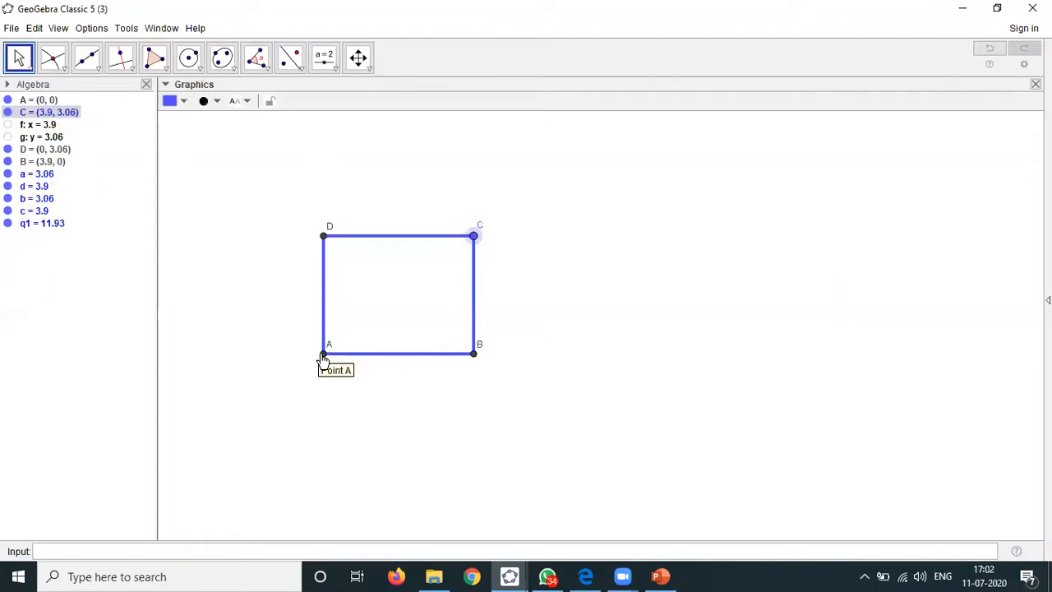
pyautogui.click(323, 355)
pyautogui.press('Tab')
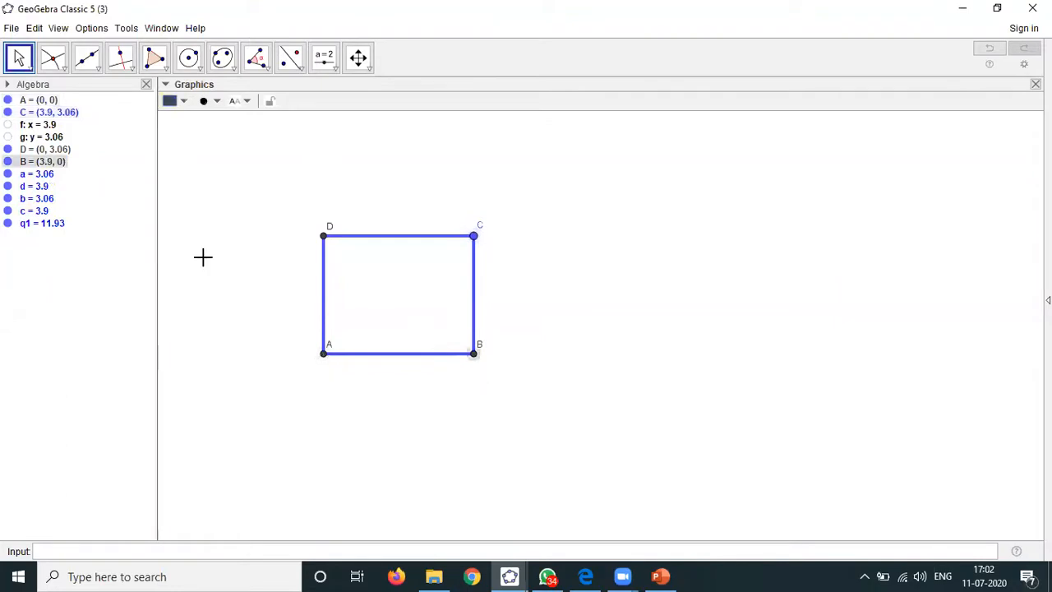
# Show the axes and the grid, and move corner C to (4, 4) on the grid
pyautogui.click(164, 85)
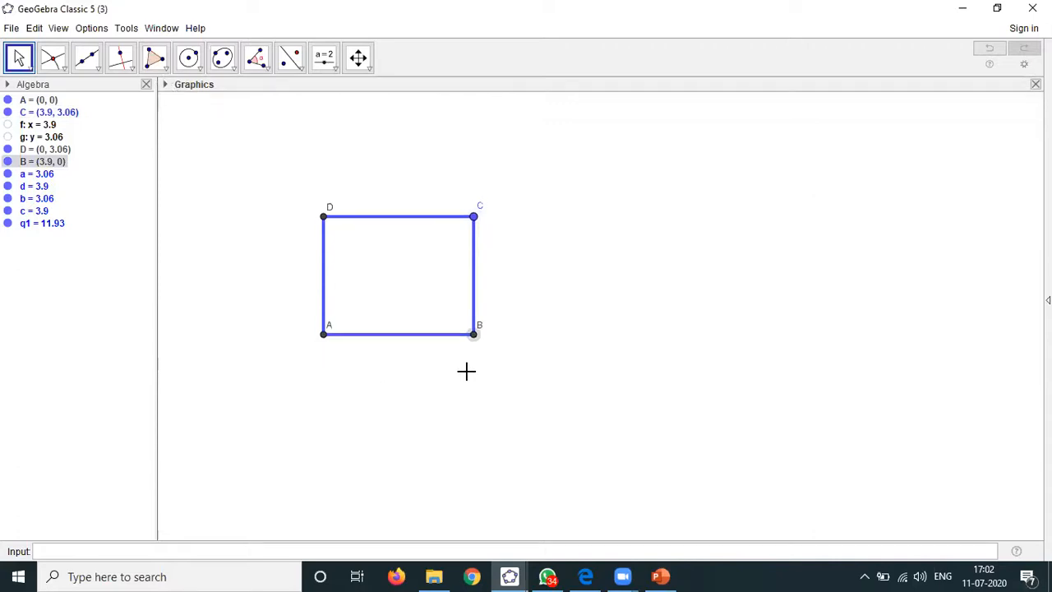
pyautogui.click(165, 85)
pyautogui.click(176, 113)
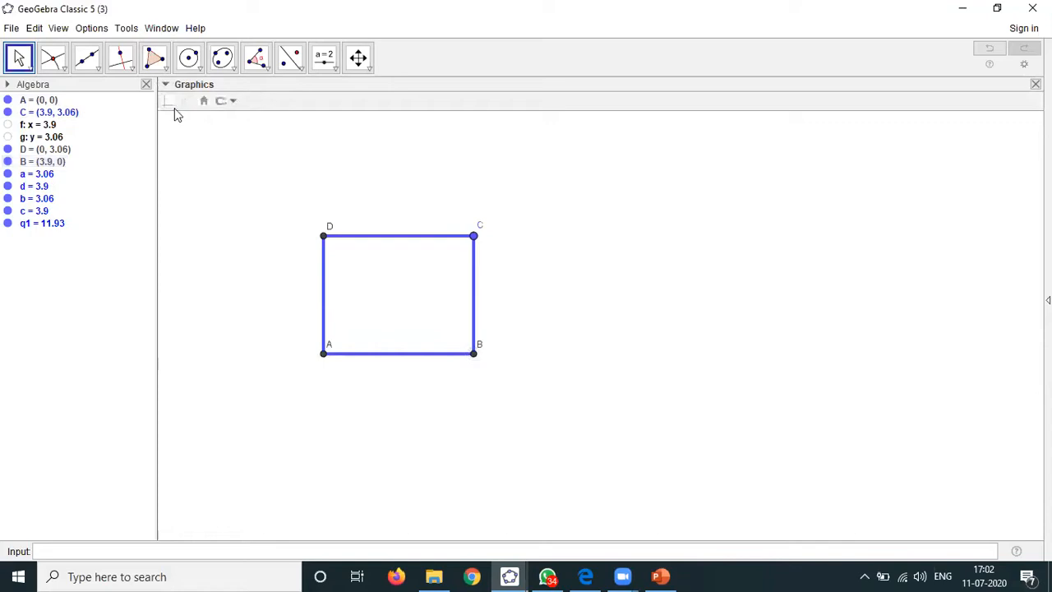
pyautogui.click(169, 100)
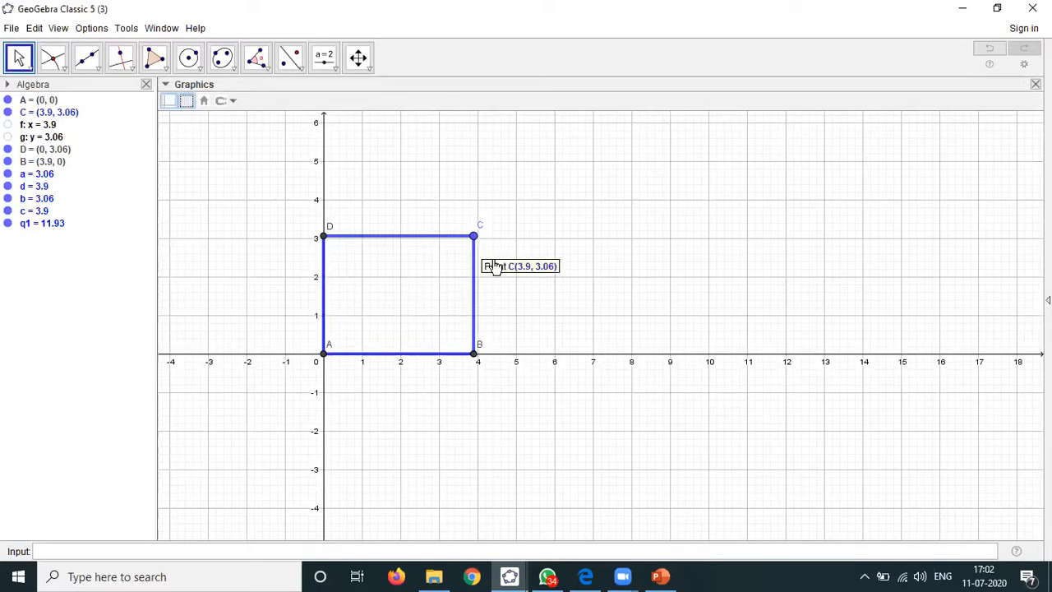
pyautogui.moveTo(477, 209); pyautogui.dragTo(477, 199)
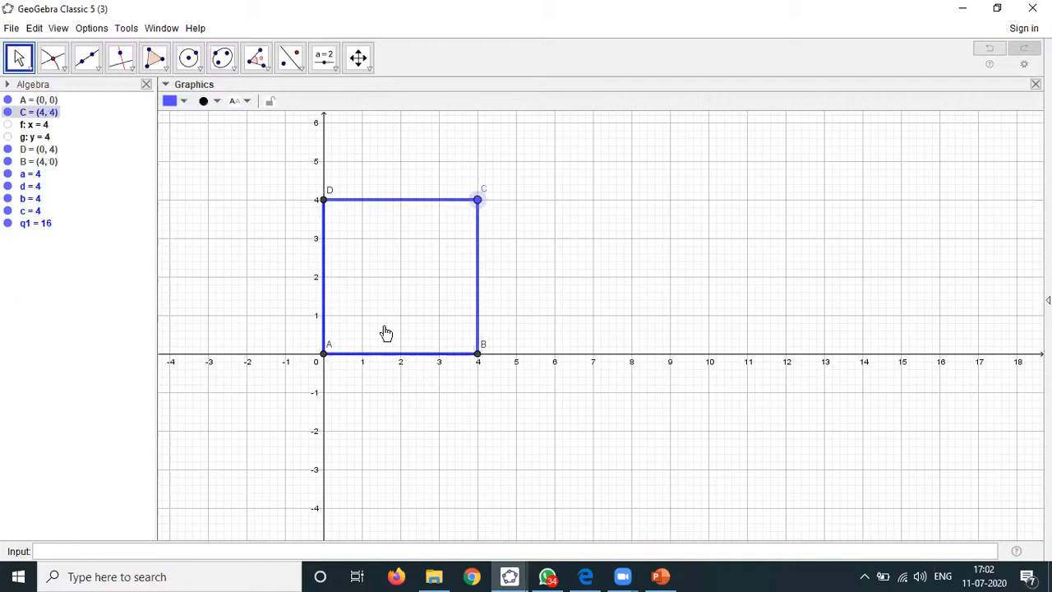
# Resize the rectangle by moving corner C to (6, 4) and on to (7, 4)
pyautogui.moveTo(488, 209); pyautogui.dragTo(559, 205)
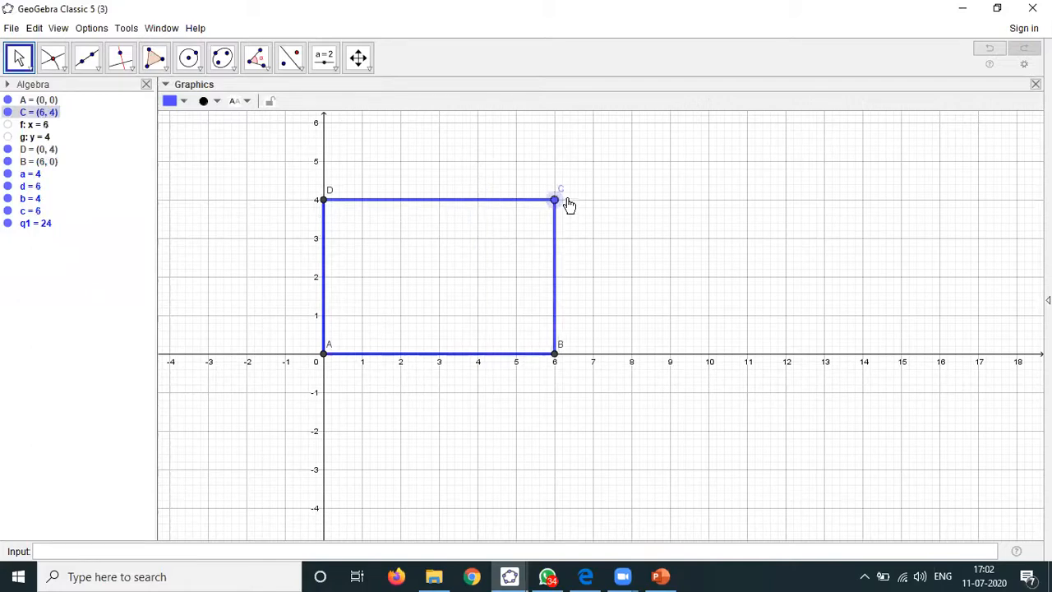
pyautogui.moveTo(558, 201); pyautogui.dragTo(573, 216)
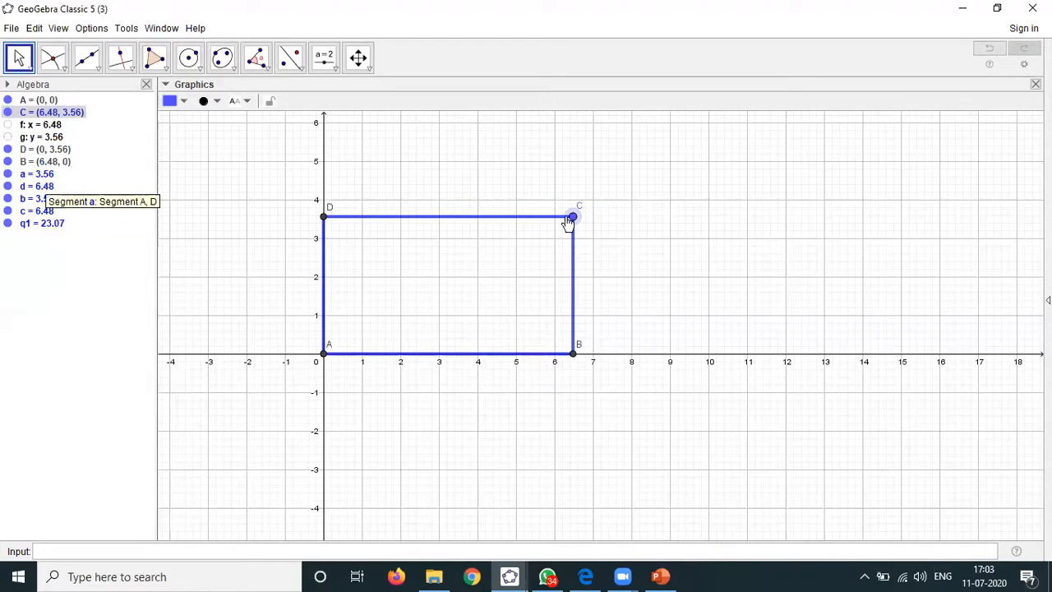
pyautogui.moveTo(586, 213); pyautogui.dragTo(591, 196)
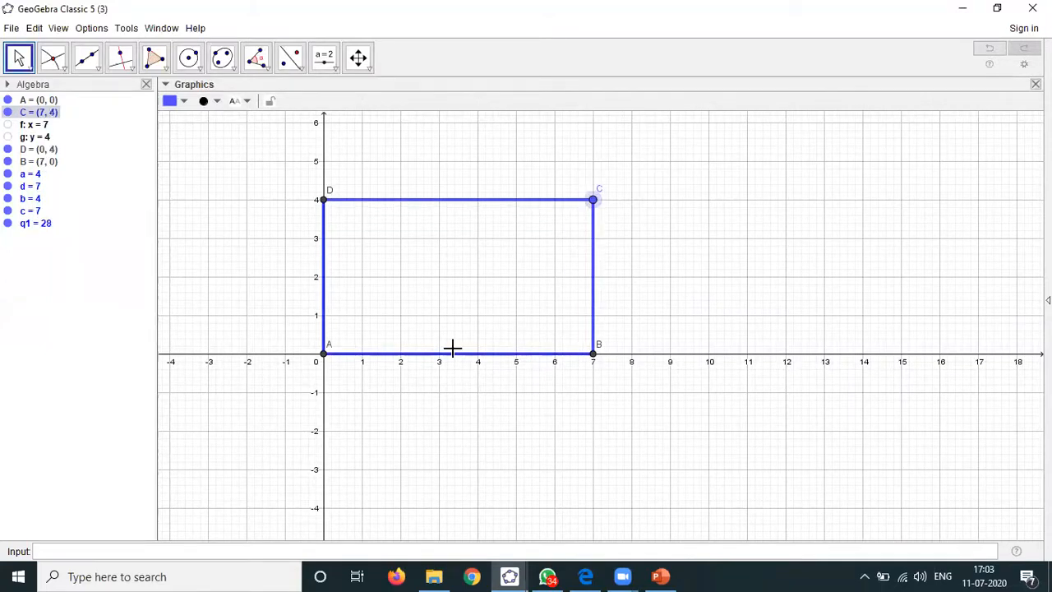
# Hide the coordinate axes while keeping the grid displayed
pyautogui.click(167, 88)
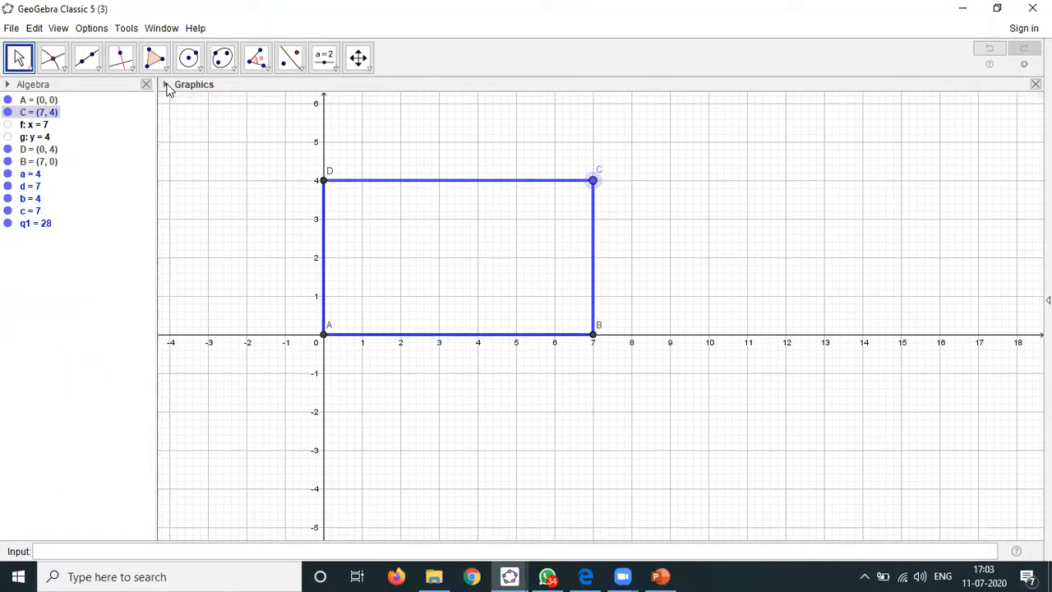
pyautogui.press('Escape')
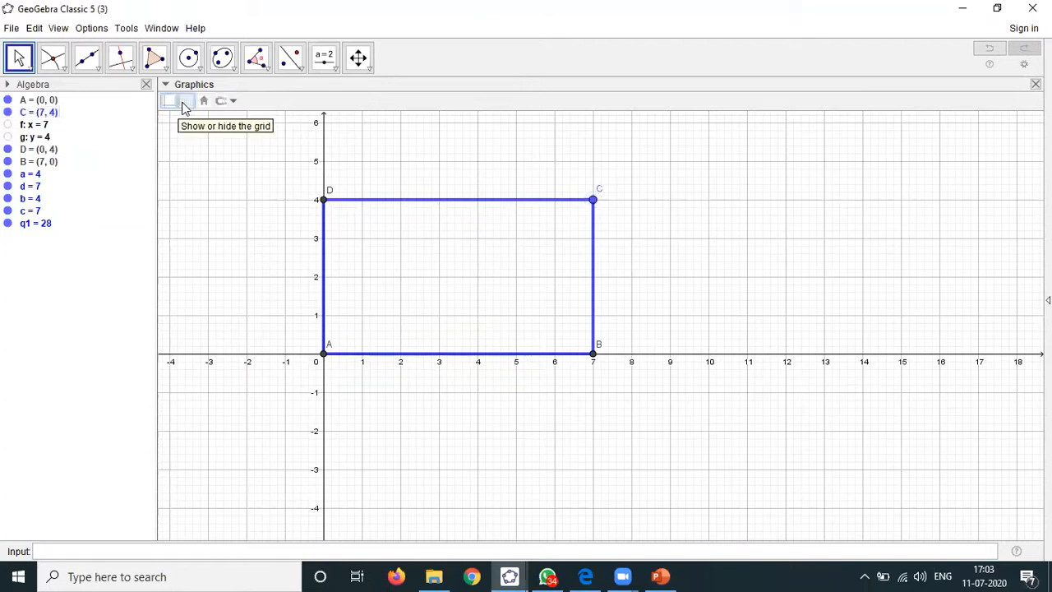
pyautogui.click(184, 104)
pyautogui.click(170, 103)
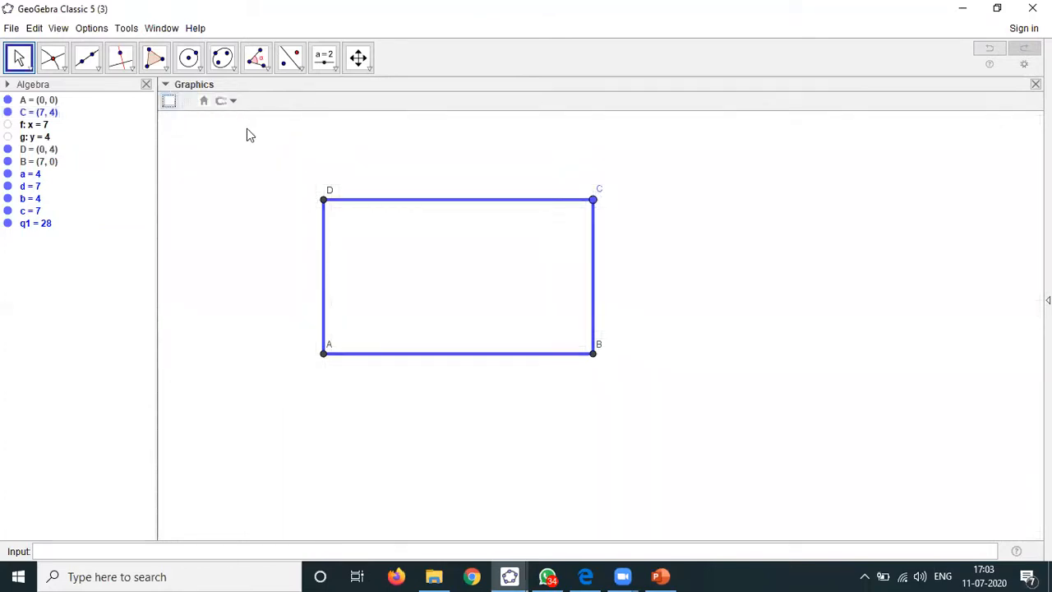
pyautogui.click(184, 101)
# Move corner C to (4, 4) to form a square, and return it to (7, 4)
pyautogui.moveTo(593, 201); pyautogui.dragTo(477, 202)
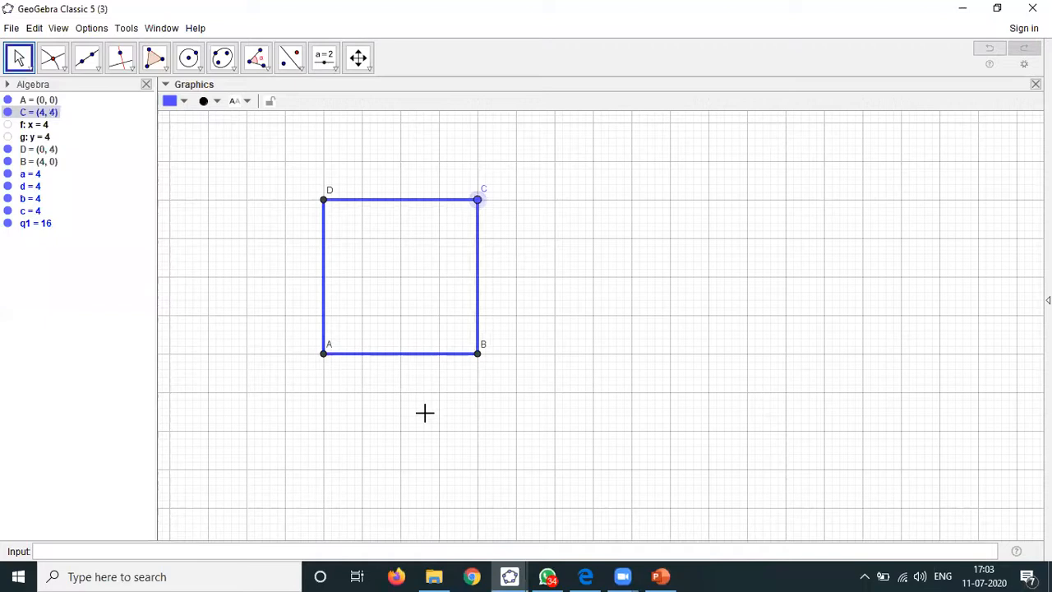
pyautogui.hotkey('ctrl', 'z')
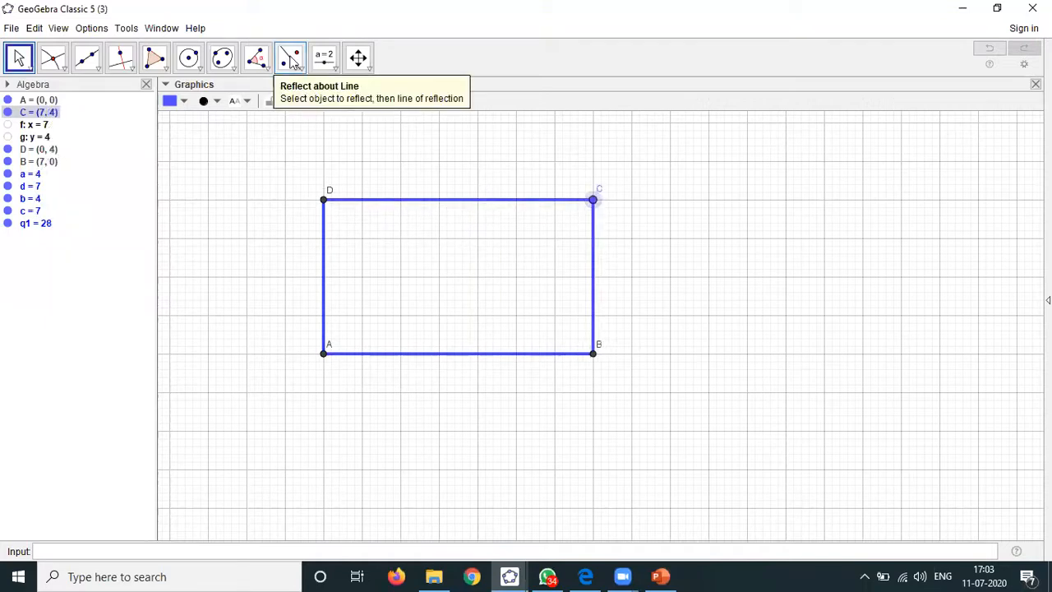
pyautogui.click(329, 66)
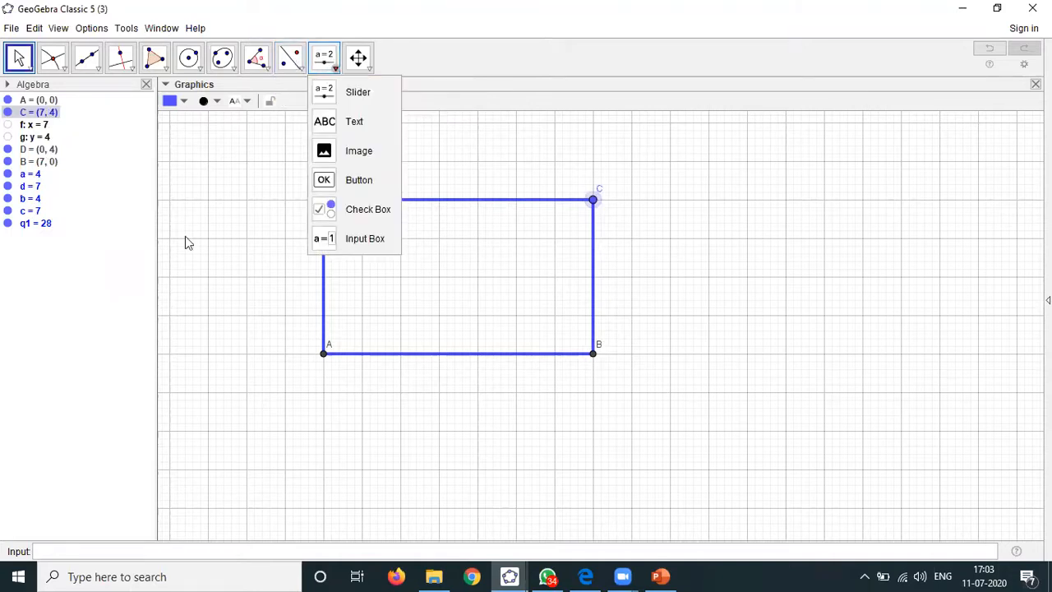
# Compute the perimeter of the rectangle with the command Perimeter(q1)
pyautogui.click(69, 552)
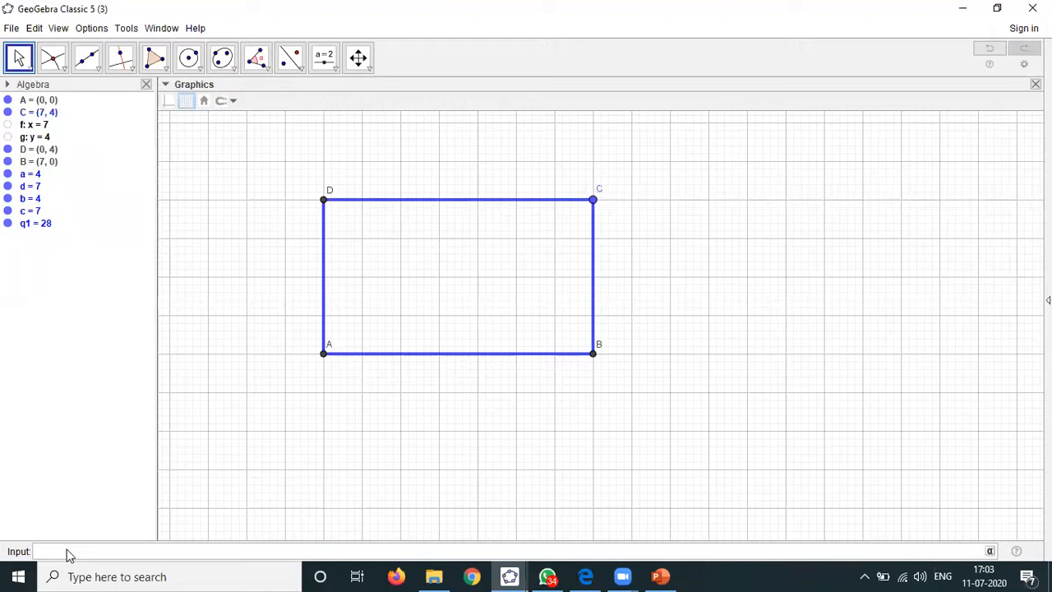
pyautogui.write('perim')
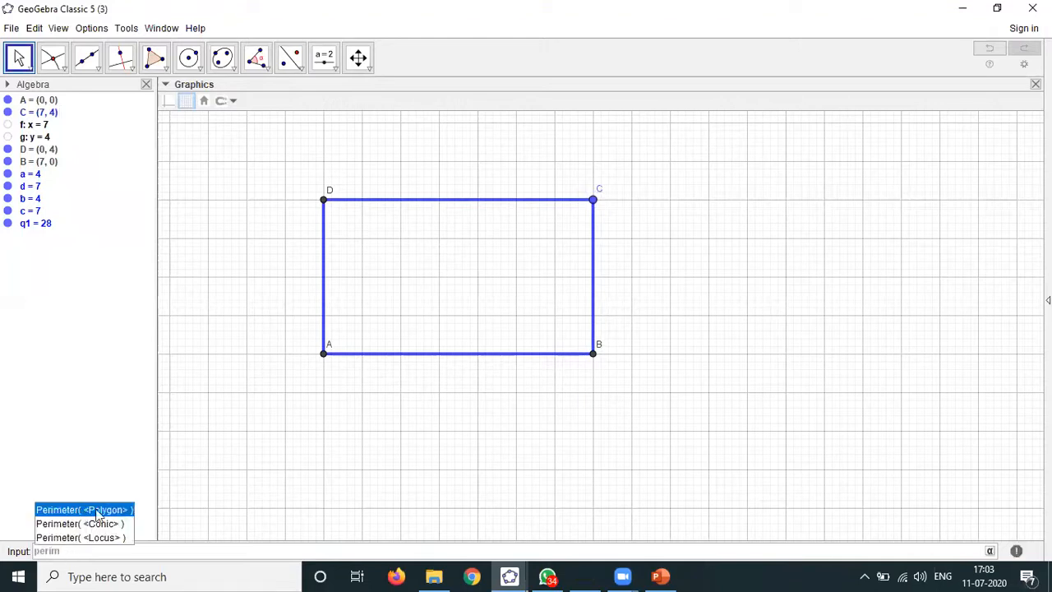
pyautogui.click(96, 514)
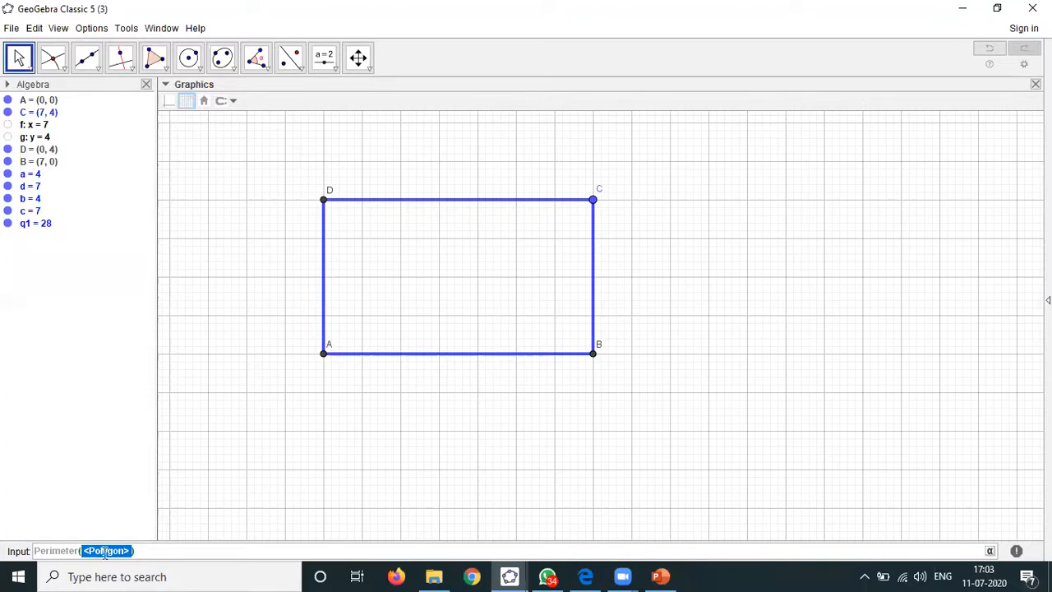
pyautogui.write('q1')
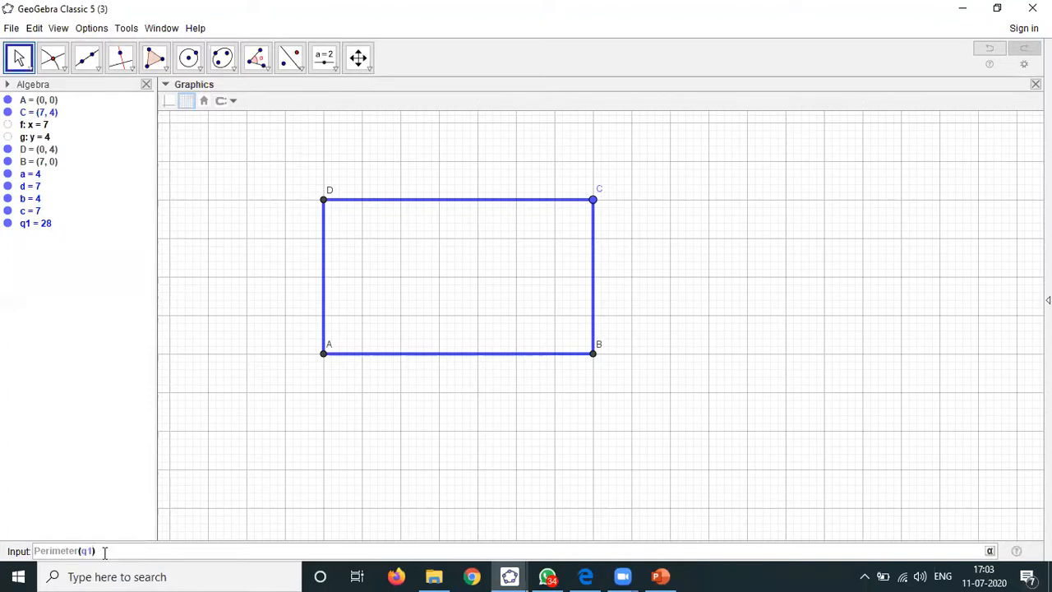
pyautogui.press('Return')
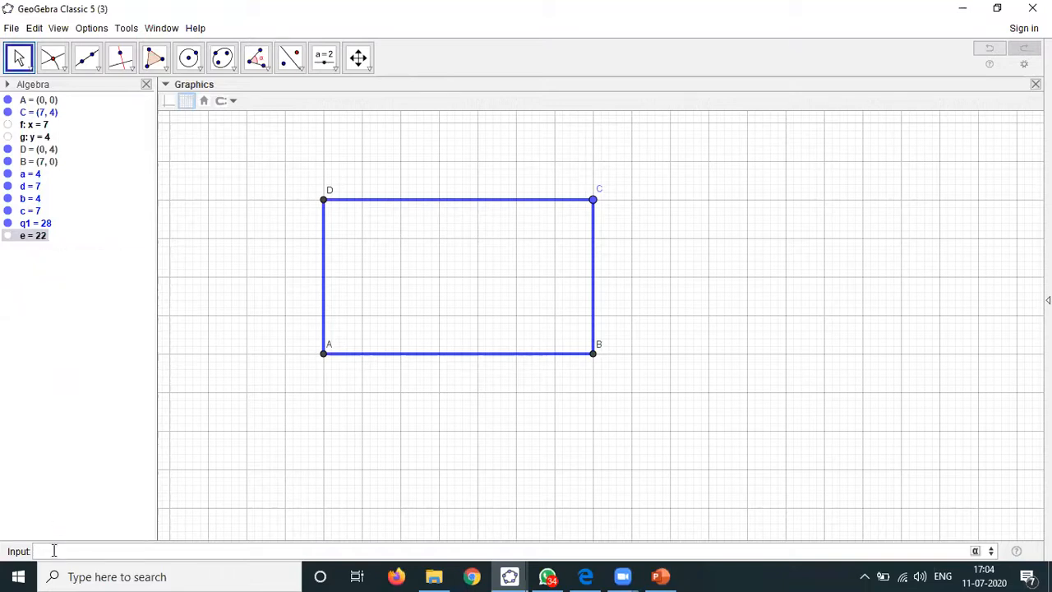
# Compute the area of the rectangle with the command Area(q1)
pyautogui.write('x')
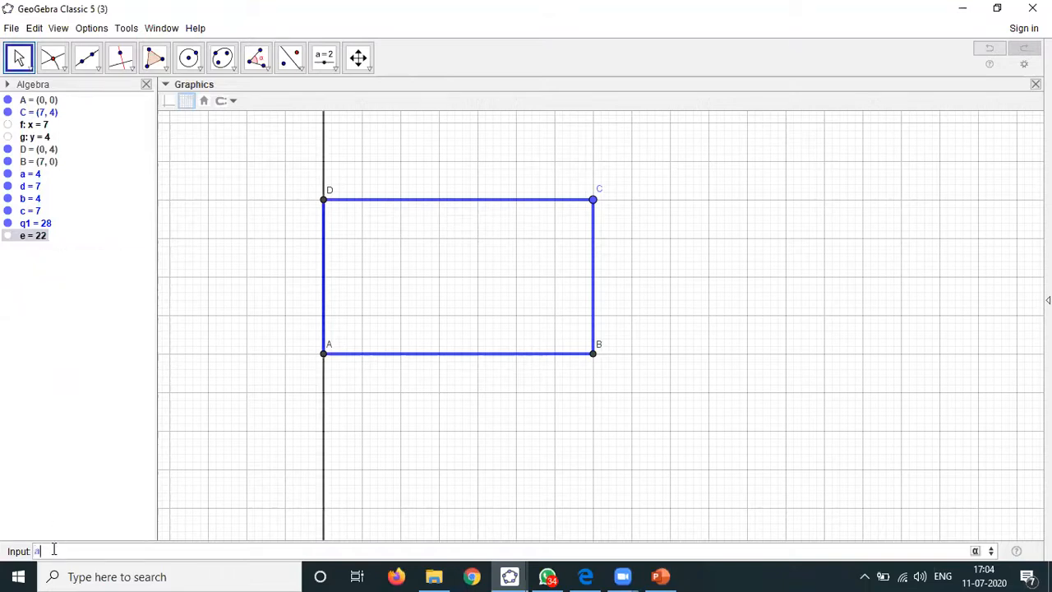
pyautogui.write('re')
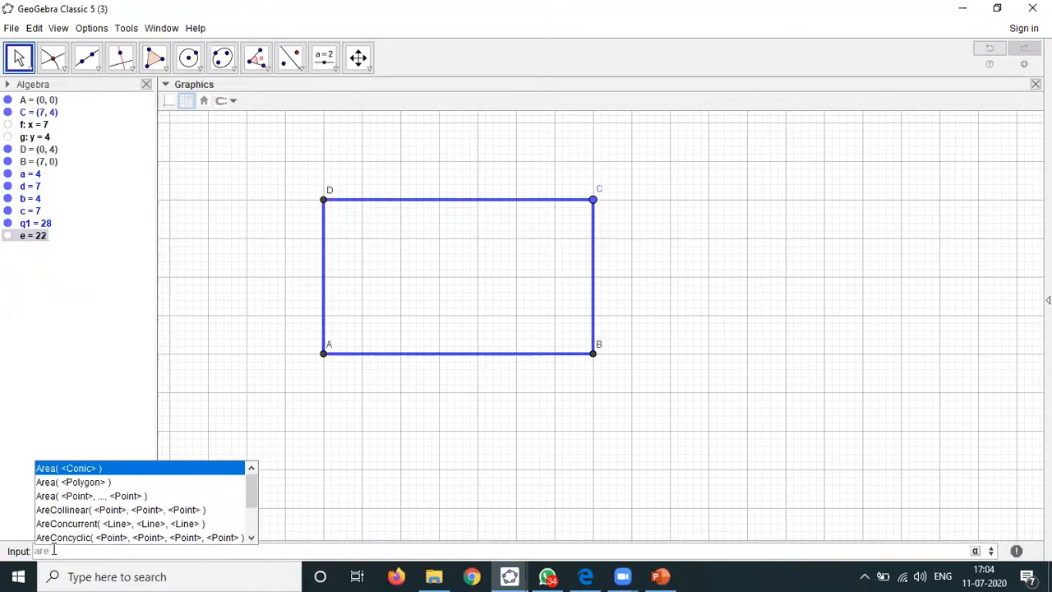
pyautogui.click(82, 483)
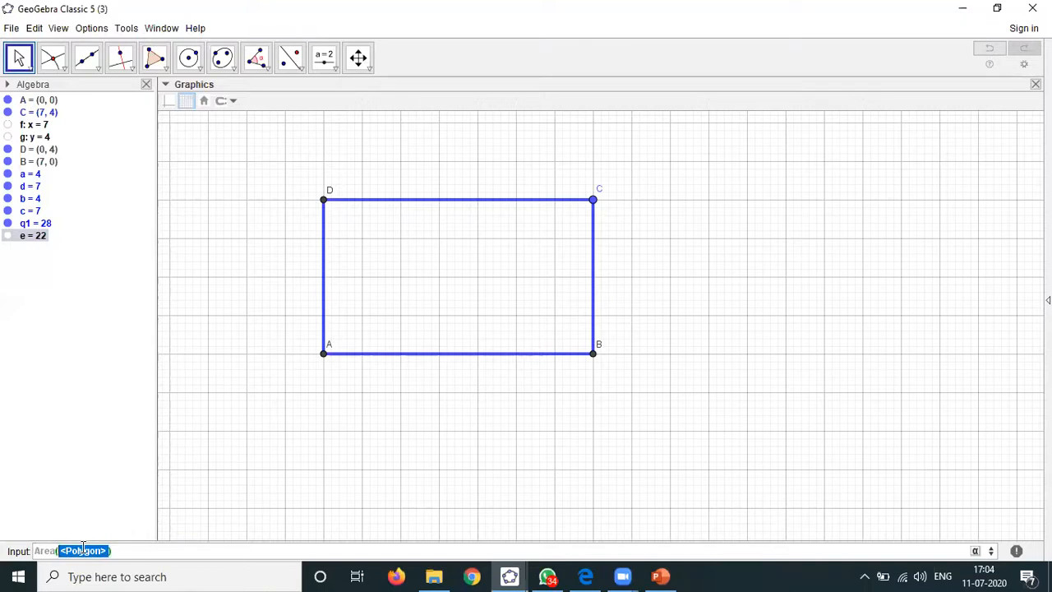
pyautogui.write('q1')
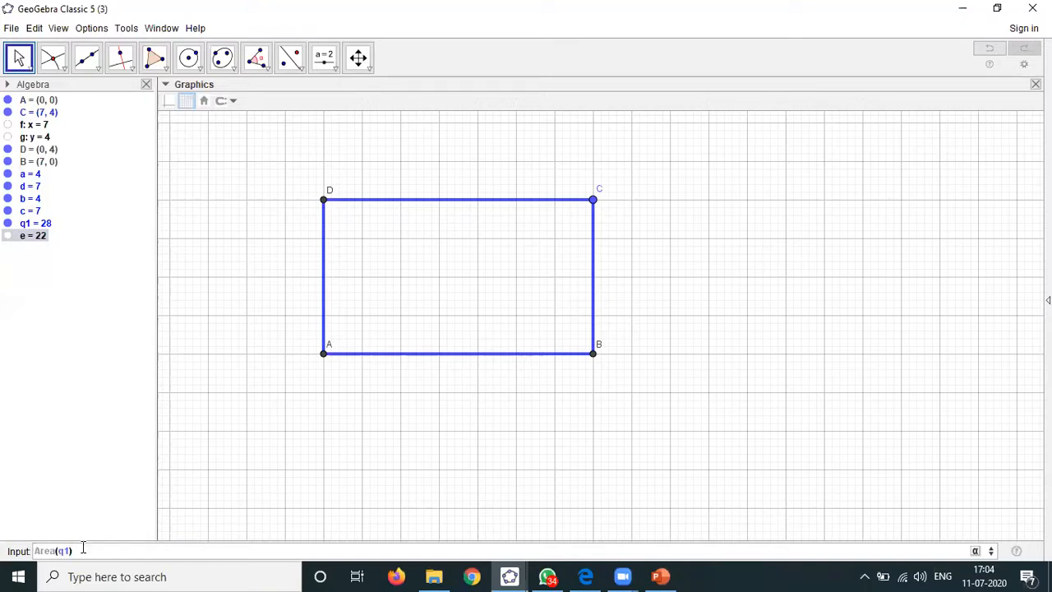
pyautogui.press('Return')
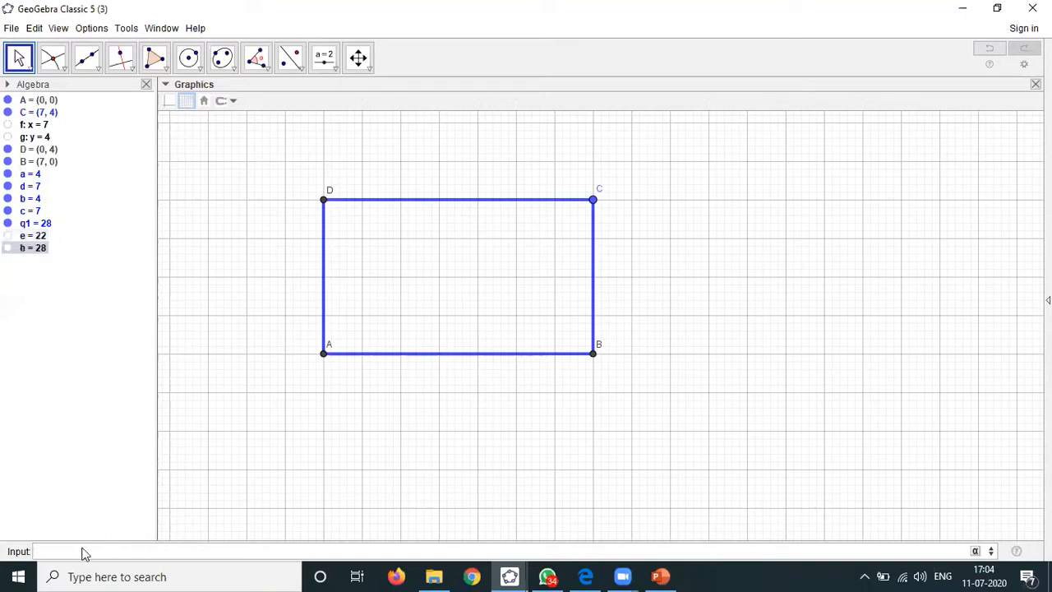
# Rename the number h as perimeter
pyautogui.rightClick(34, 237)
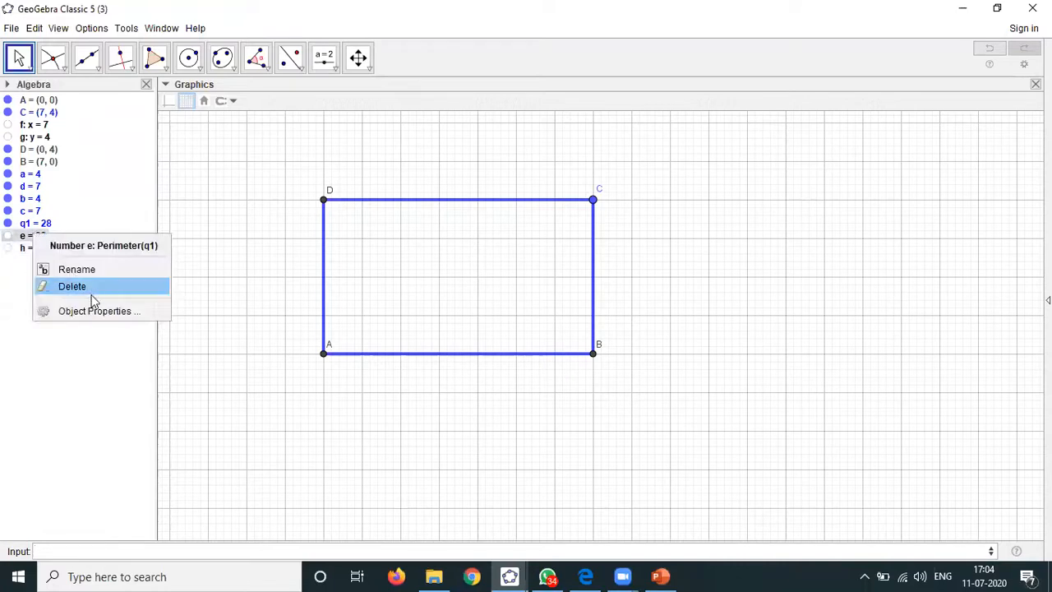
pyautogui.click(84, 272)
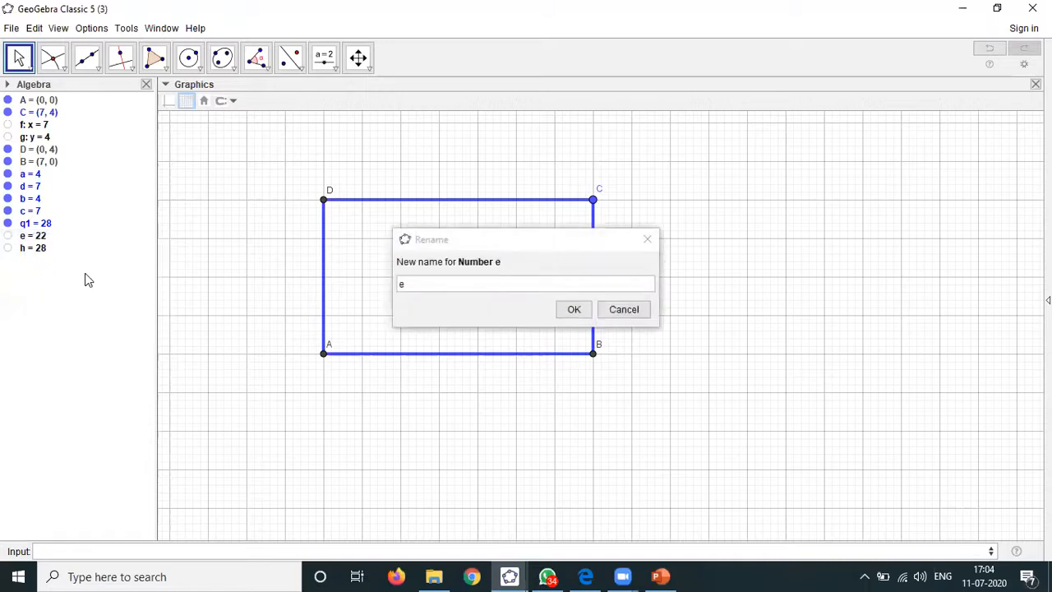
pyautogui.write('peri')
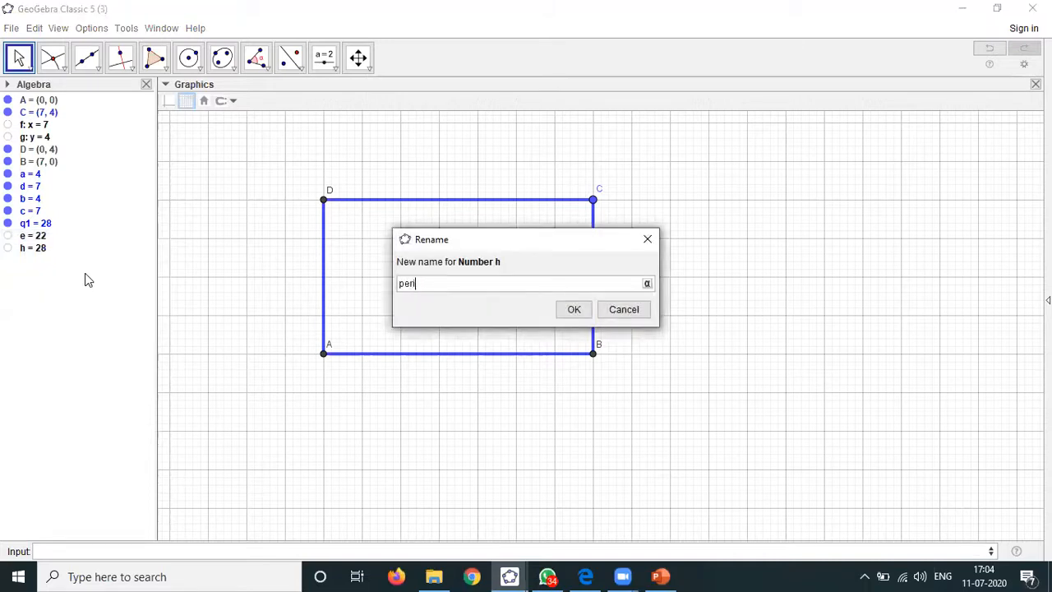
pyautogui.press('Return')
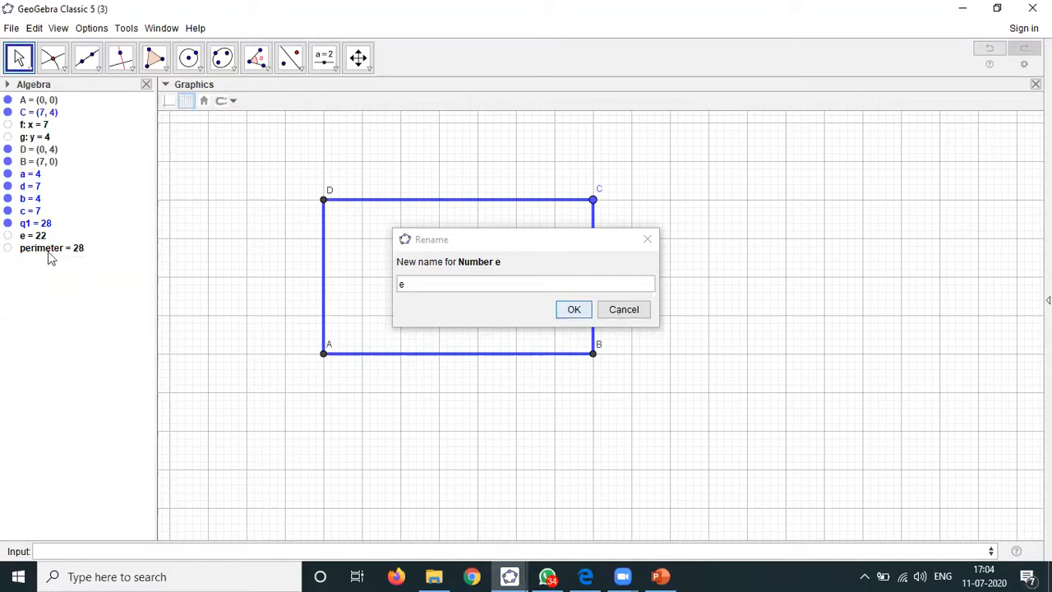
pyautogui.press('Escape')
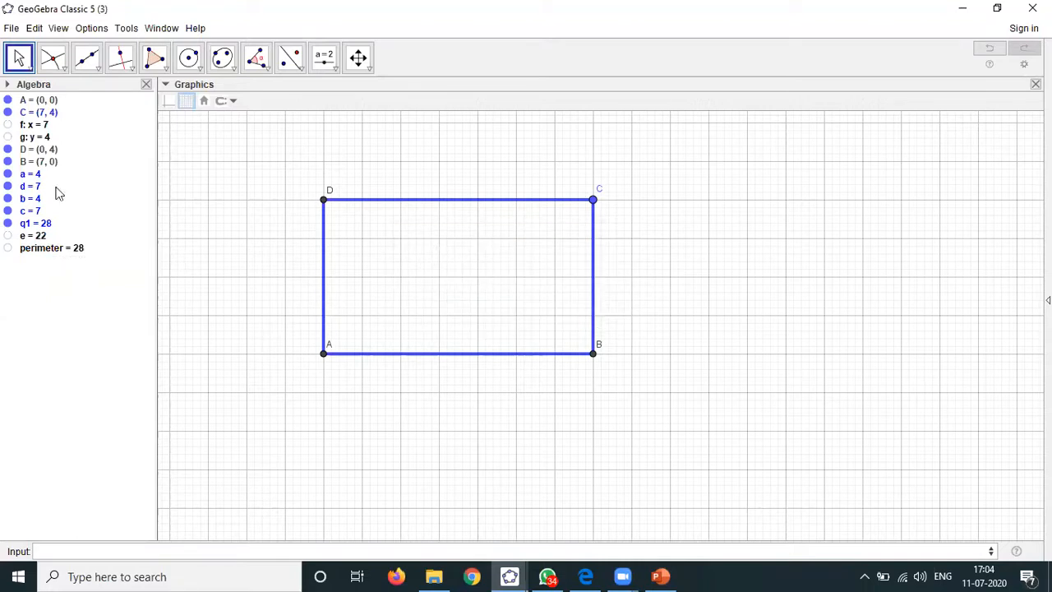
# Rename the number defined by Area(q1) as area
pyautogui.rightClick(41, 247)
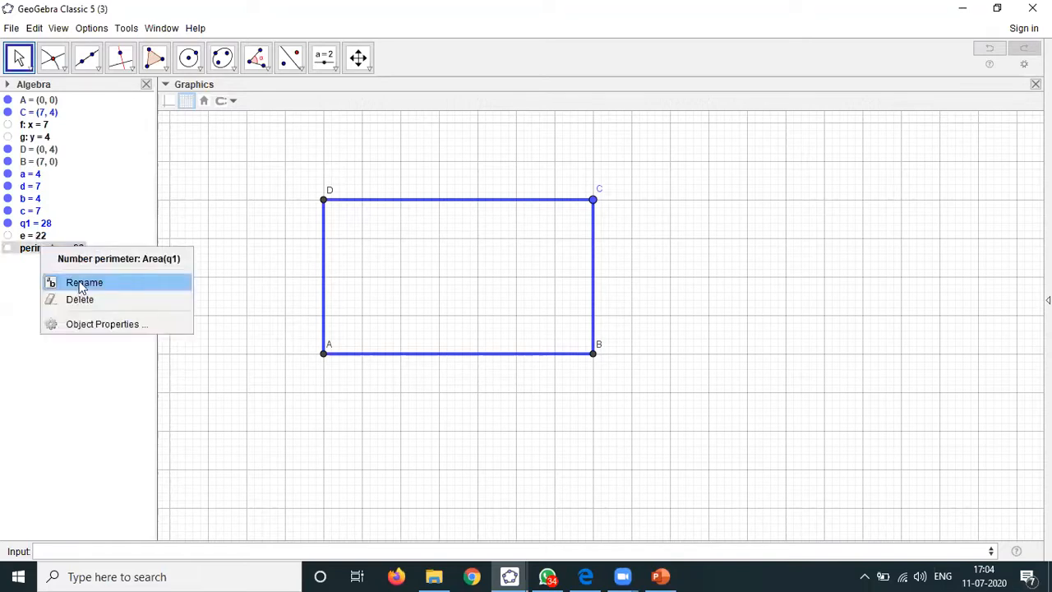
pyautogui.click(80, 284)
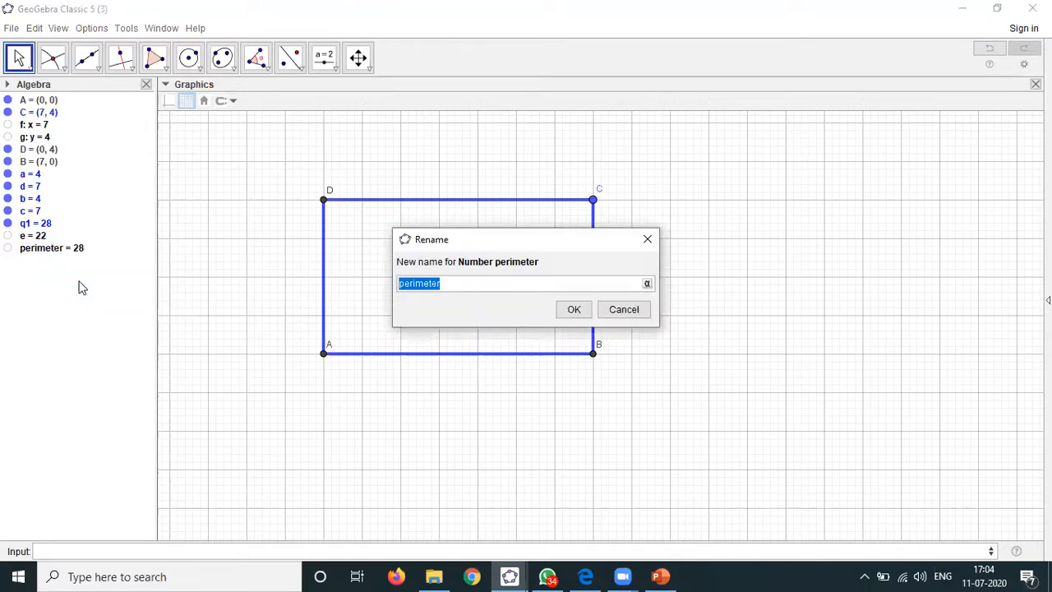
pyautogui.write('area')
pyautogui.press('Return')
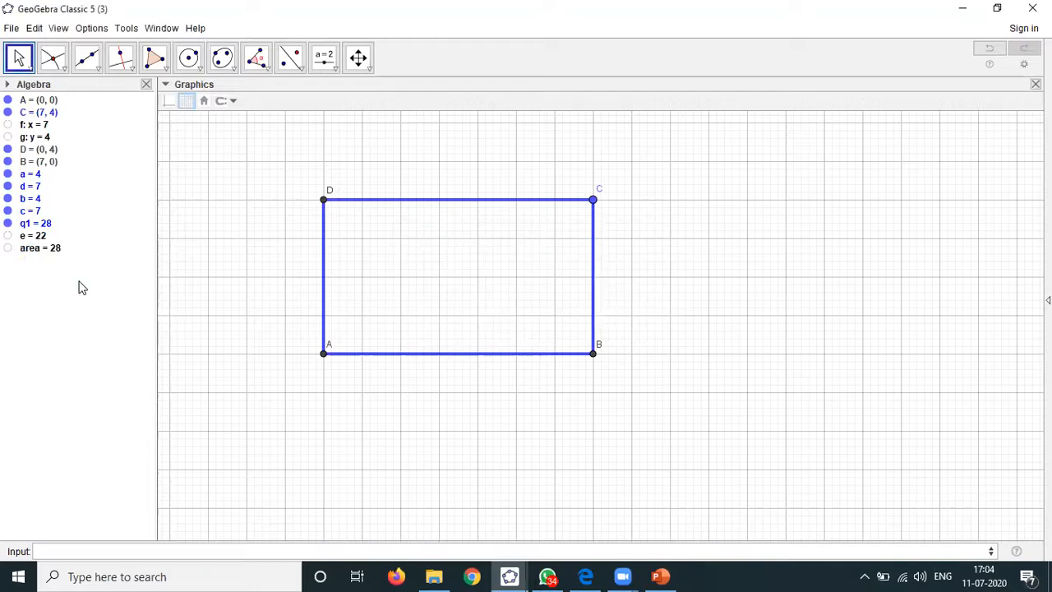
# Rename the number e as perimeter, and move corner C to (7, 5)
pyautogui.rightClick(38, 238)
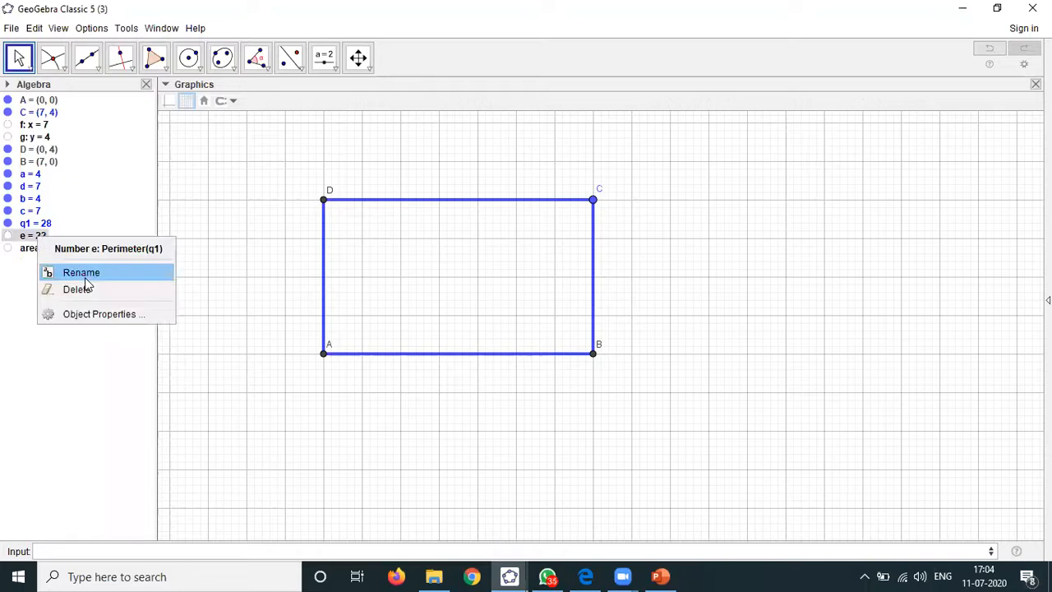
pyautogui.click(91, 276)
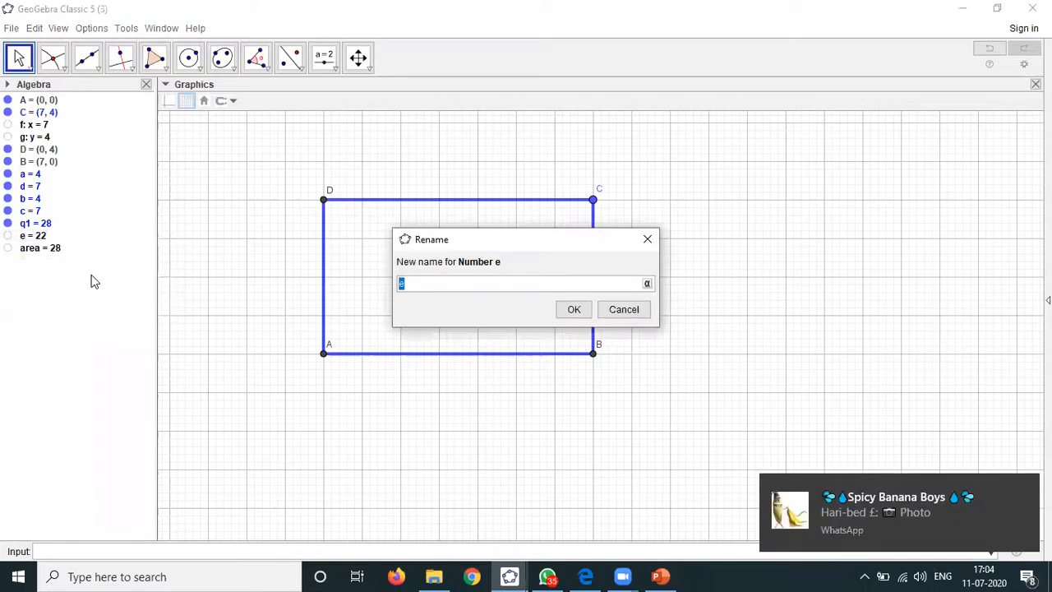
pyautogui.write('perimeter')
pyautogui.press('Return')
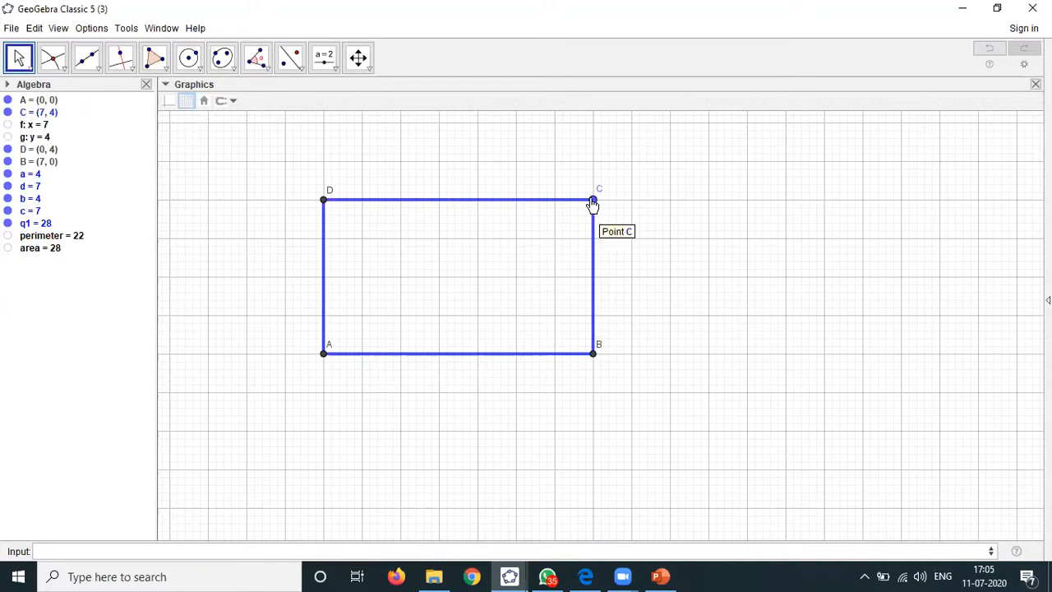
pyautogui.moveTo(593, 199); pyautogui.dragTo(592, 160)
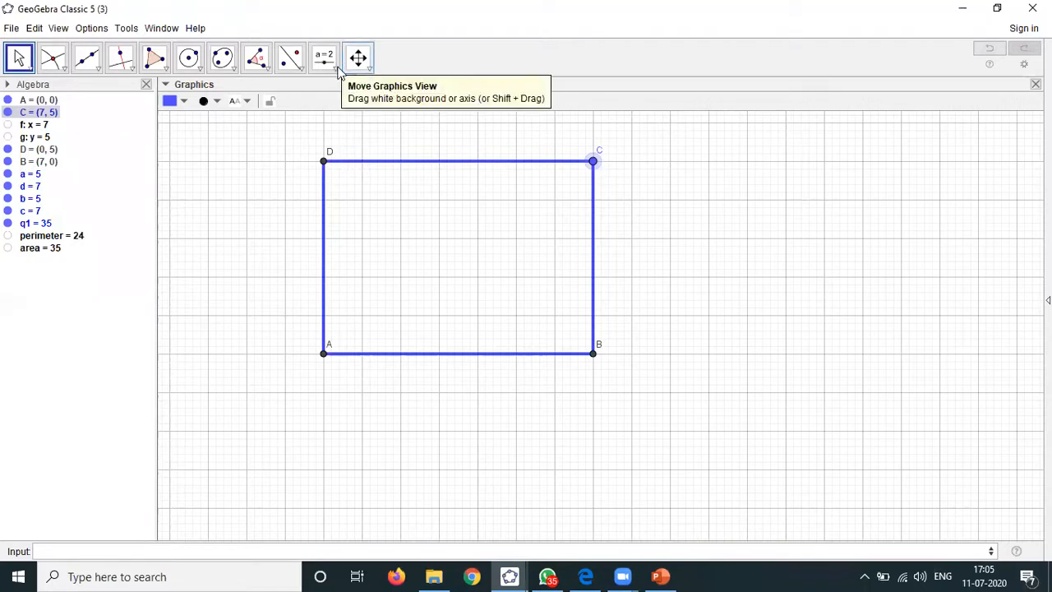
# Insert a LaTeX text beside the rectangle reading "Area=" followed by the linked value of the number area
pyautogui.click(326, 59)
pyautogui.click(336, 122)
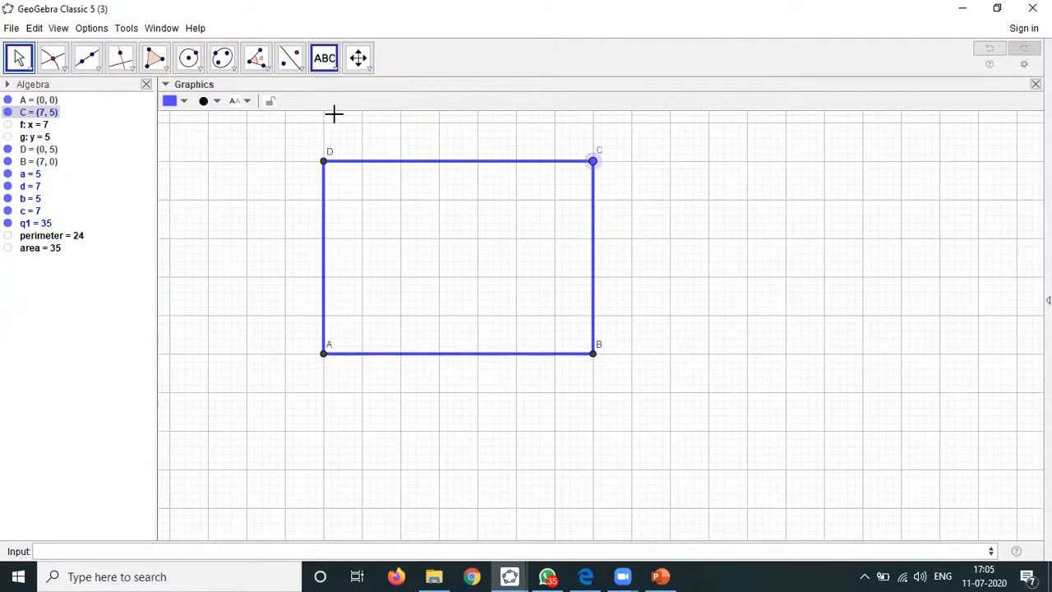
pyautogui.click(678, 213)
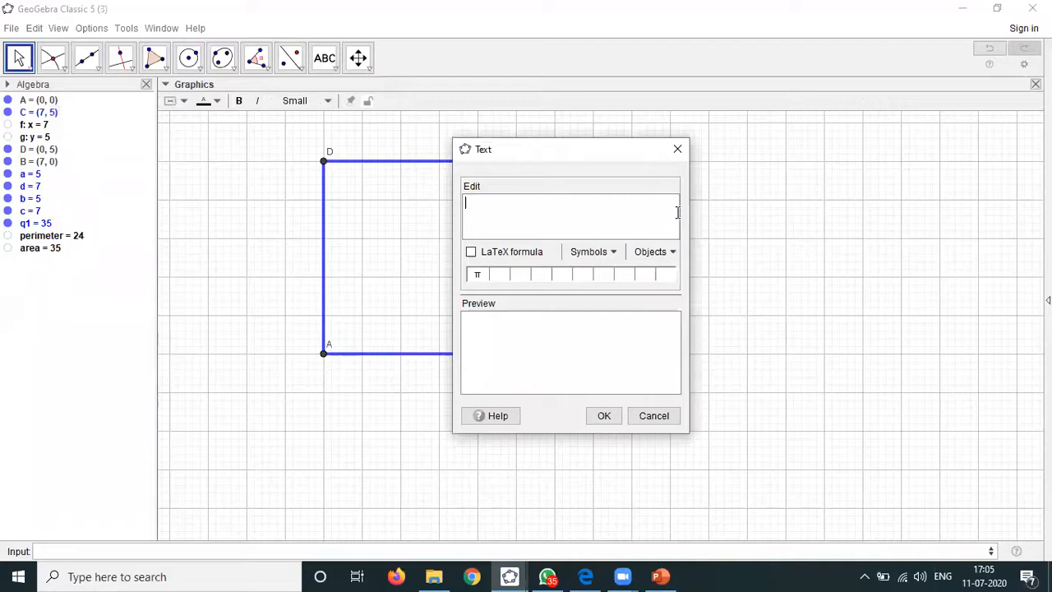
pyautogui.write('Area=')
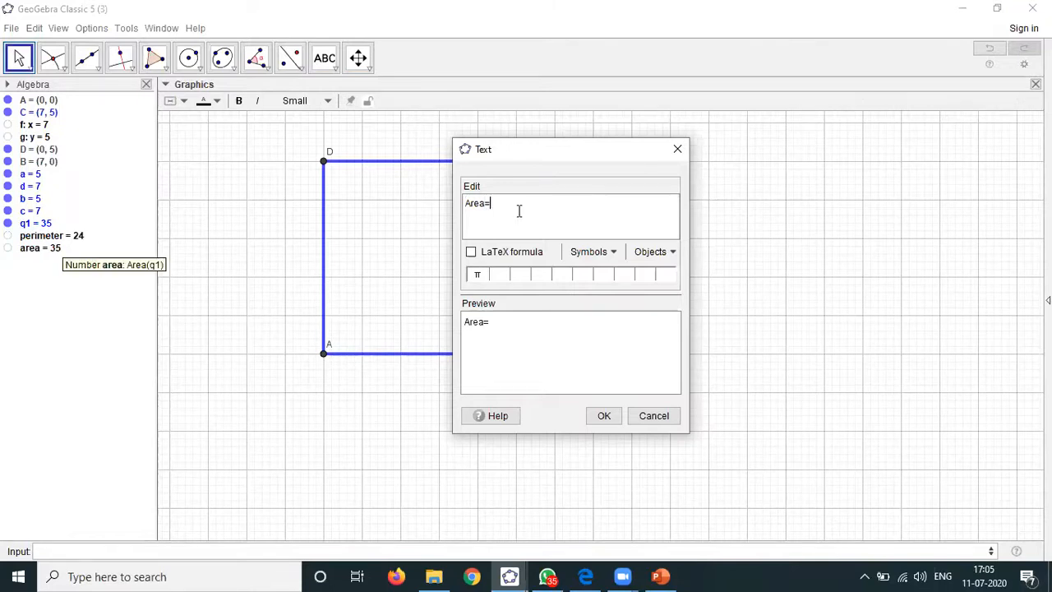
pyautogui.click(56, 248)
pyautogui.click(464, 261)
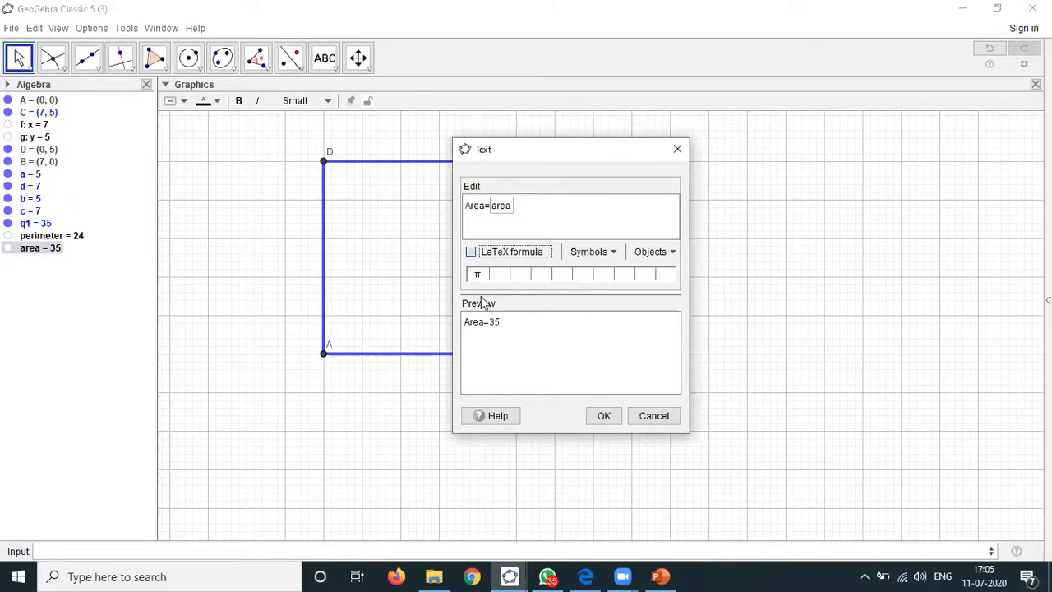
pyautogui.press('space')
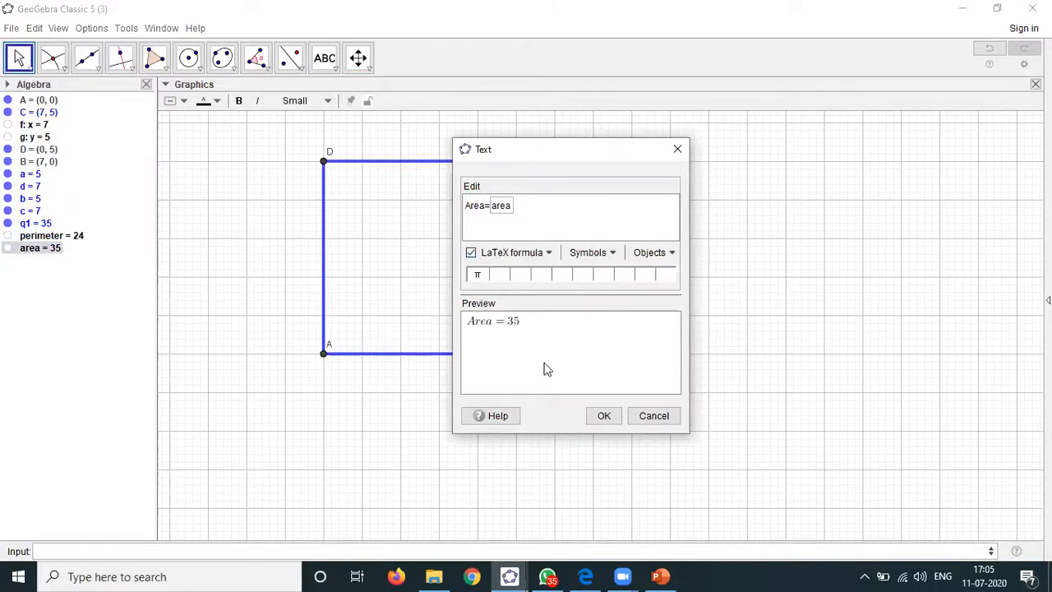
pyautogui.click(604, 416)
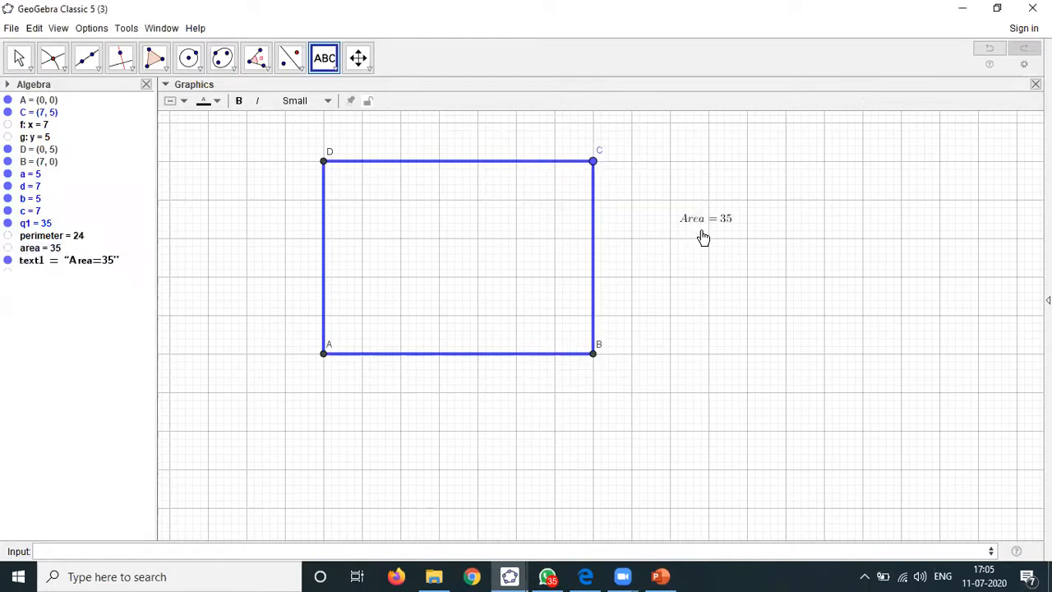
# Insert a LaTeX text below the area text reading "Perimeter=" followed by the linked value of the number perimeter
pyautogui.click(679, 287)
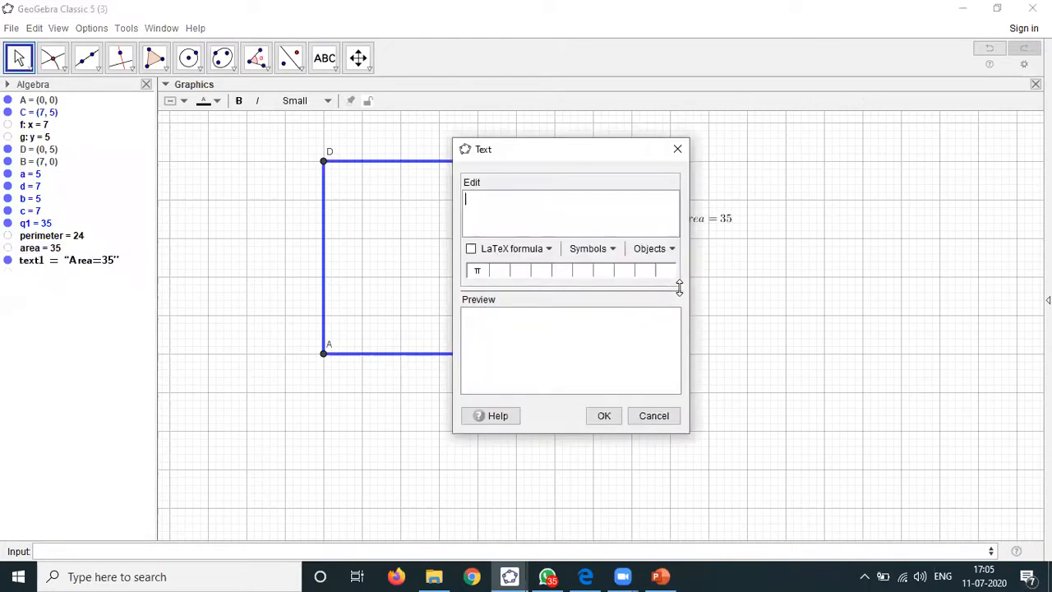
pyautogui.write('Perimeter=perimeter')
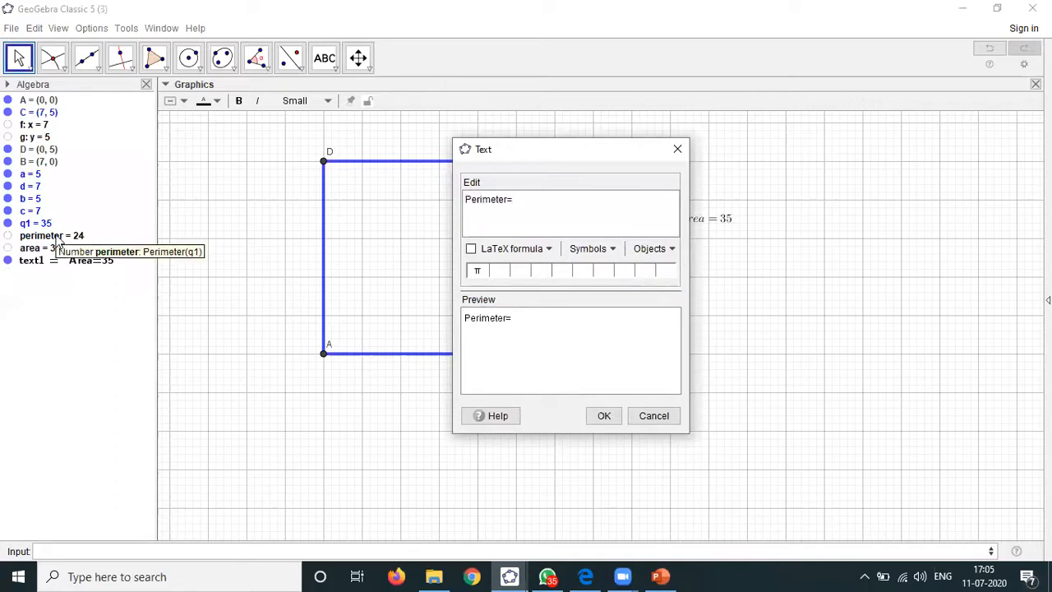
pyautogui.click(57, 238)
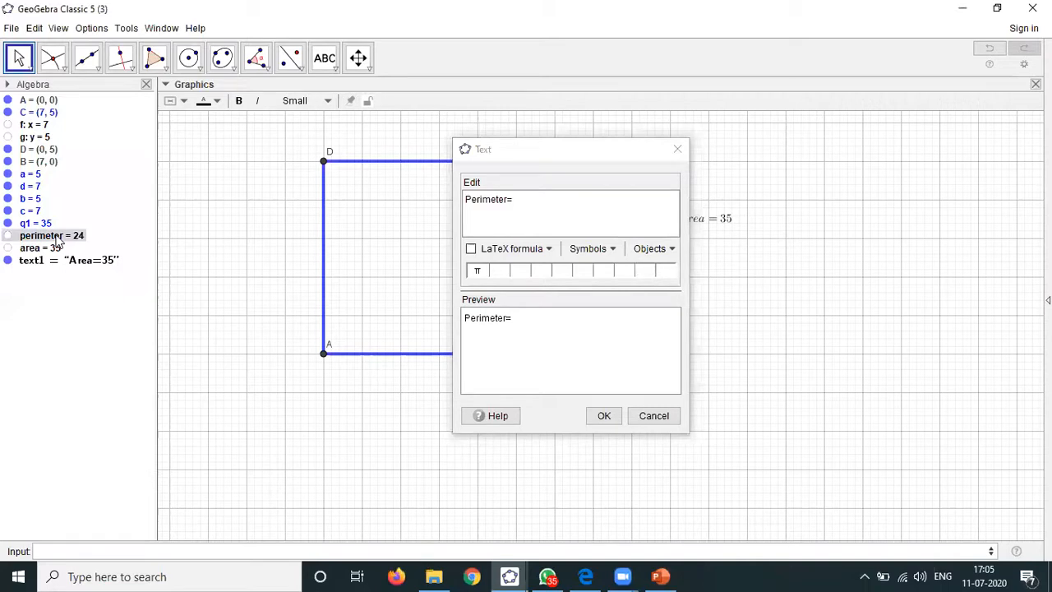
pyautogui.click(471, 249)
pyautogui.click(604, 416)
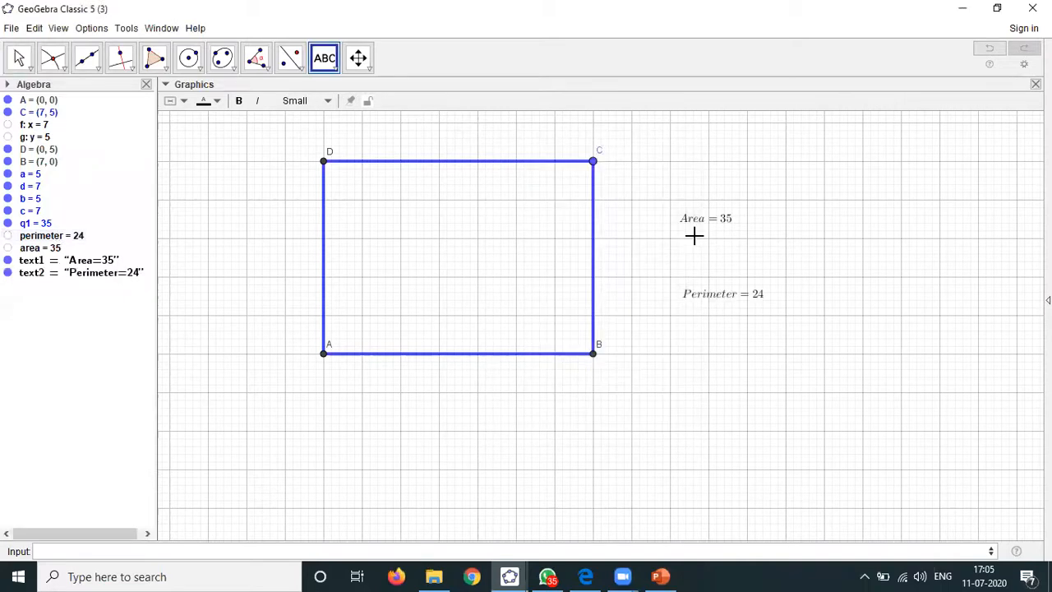
pyautogui.click(698, 221)
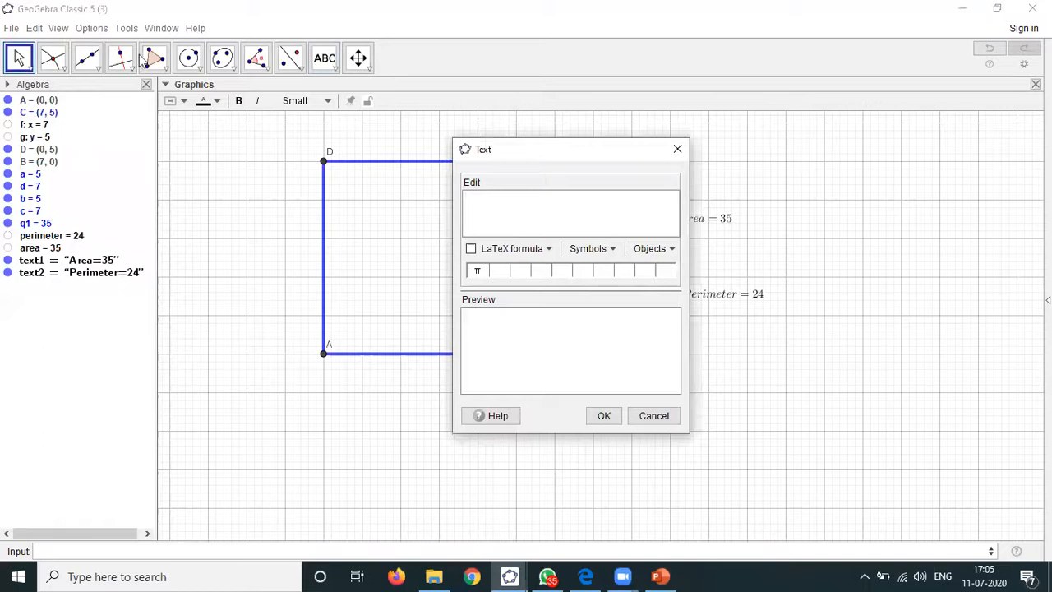
pyautogui.click(24, 63)
pyautogui.click(642, 416)
pyautogui.click(707, 215)
pyautogui.click(677, 149)
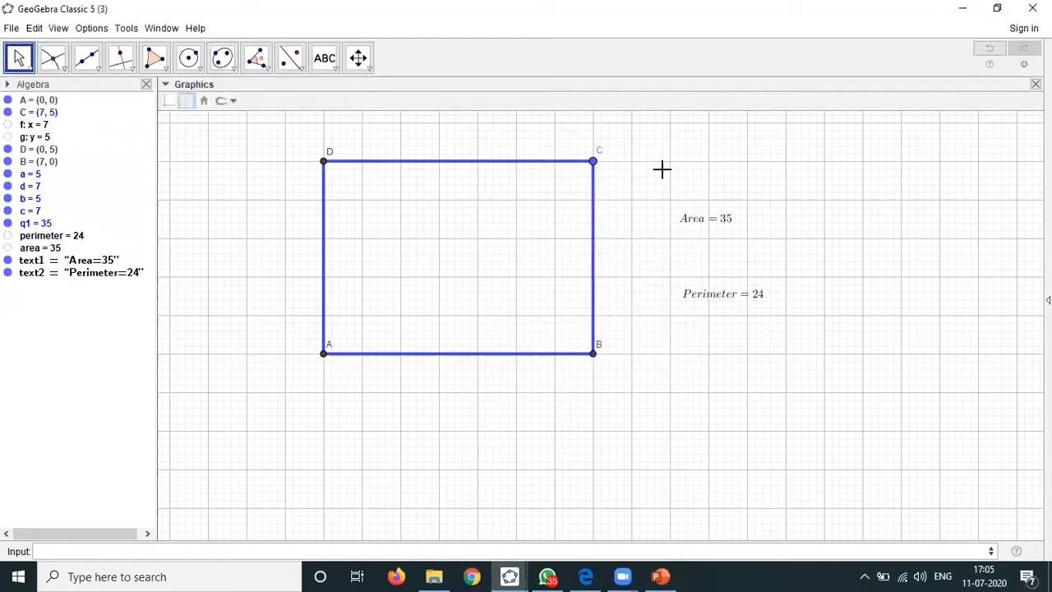
# Format the Area text as Very Large, bold and red
pyautogui.click(693, 216)
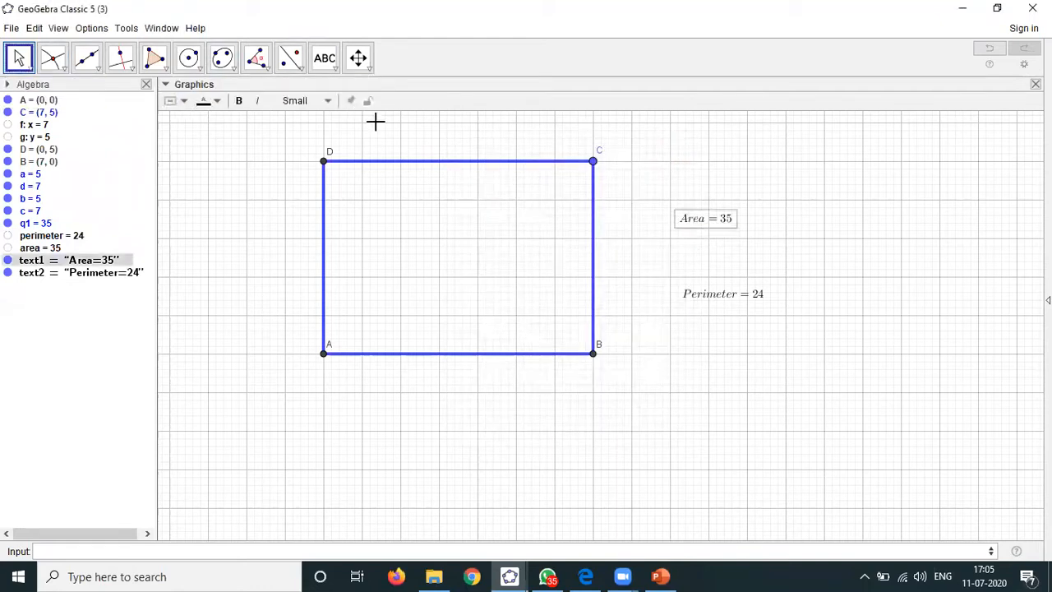
pyautogui.click(307, 102)
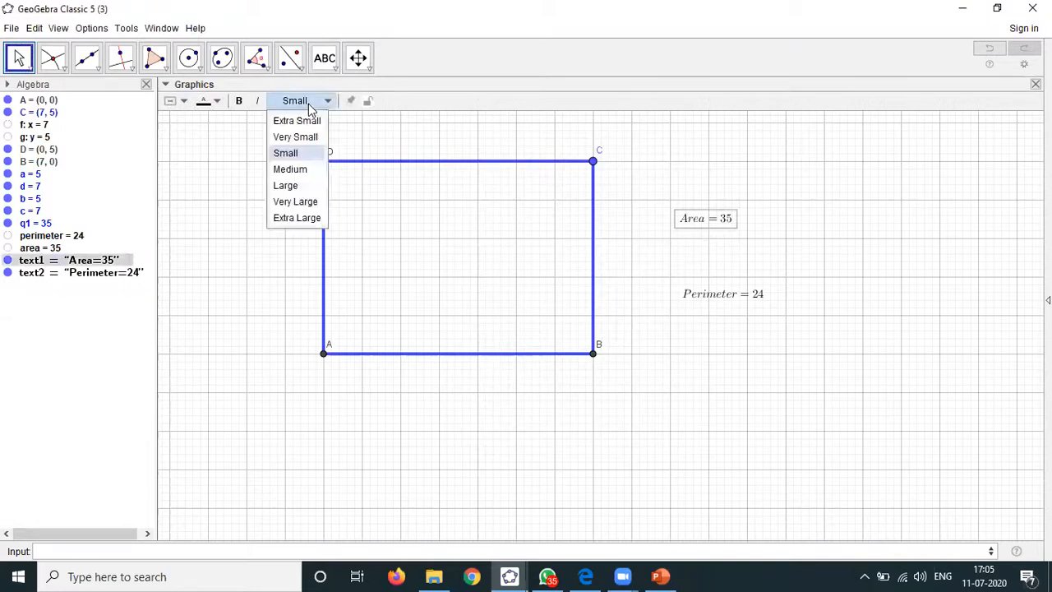
pyautogui.click(296, 201)
pyautogui.click(238, 100)
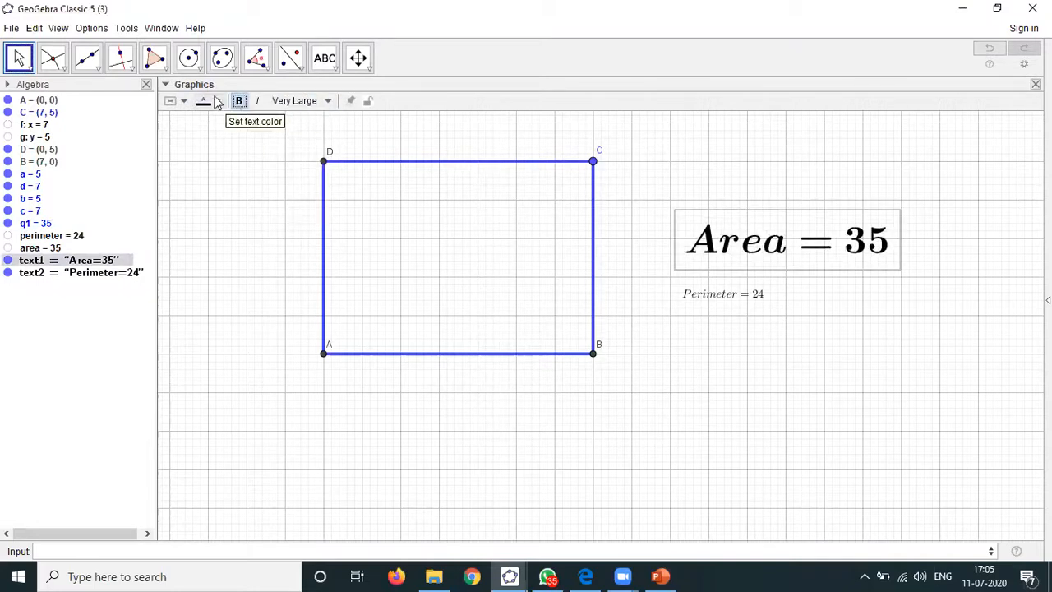
pyautogui.click(217, 101)
pyautogui.click(204, 118)
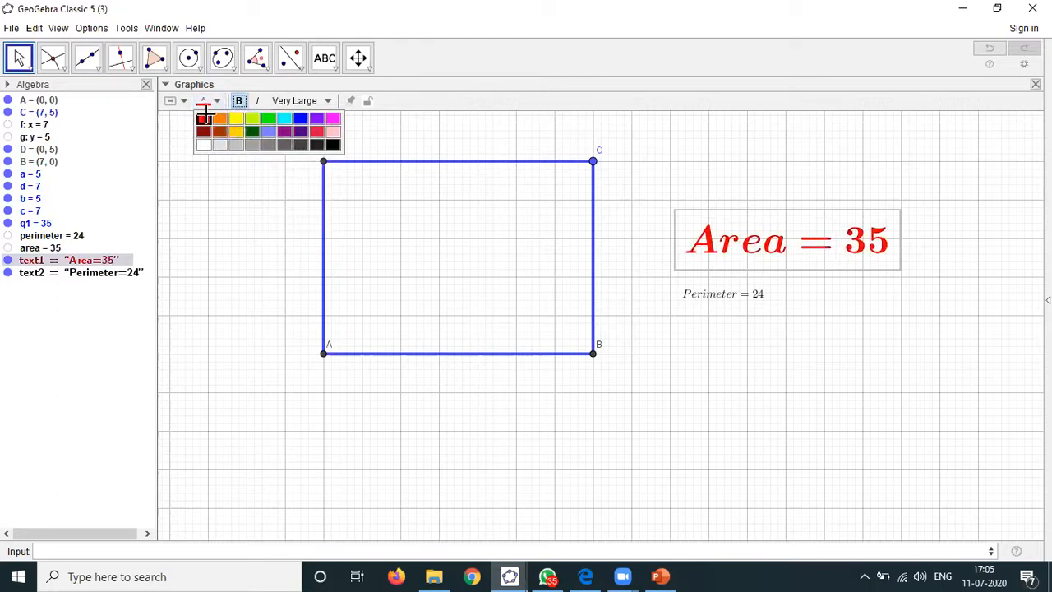
# Format the Perimeter text as Very Large, bold and blue
pyautogui.click(744, 298)
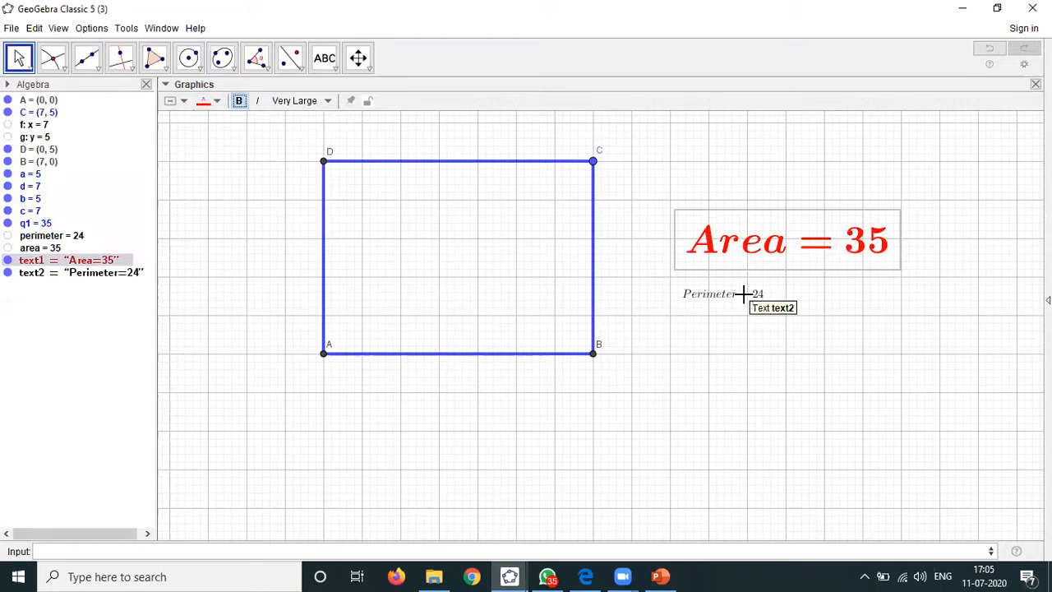
pyautogui.click(326, 101)
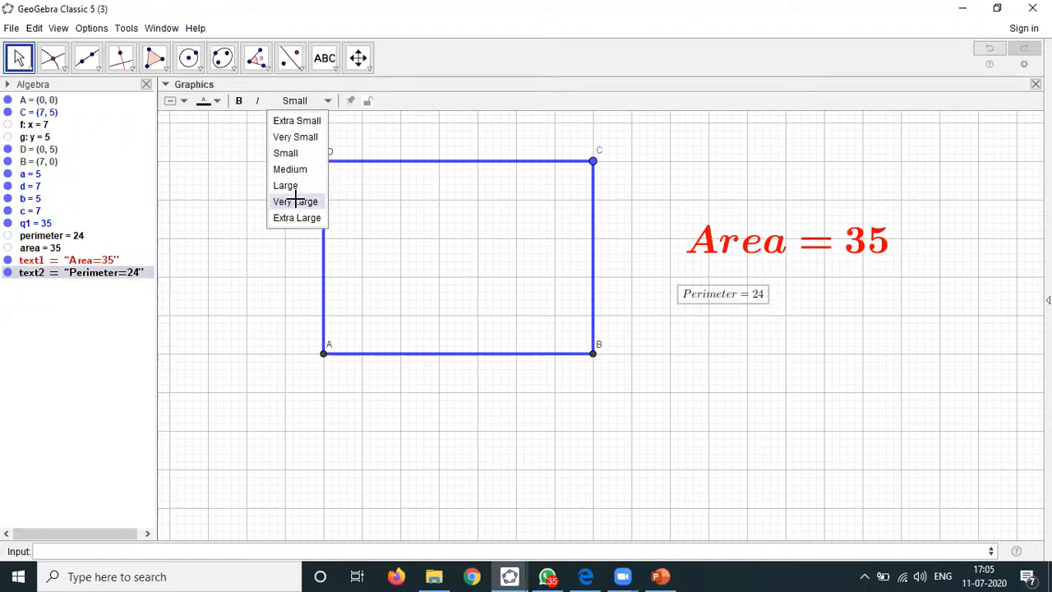
pyautogui.click(299, 201)
pyautogui.click(239, 100)
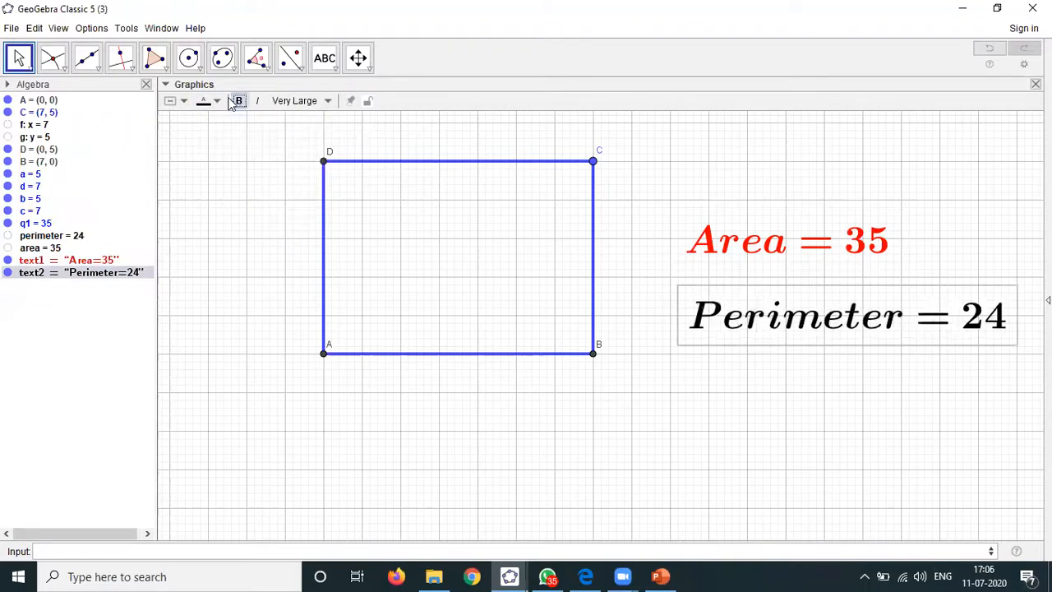
pyautogui.click(217, 100)
pyautogui.click(301, 119)
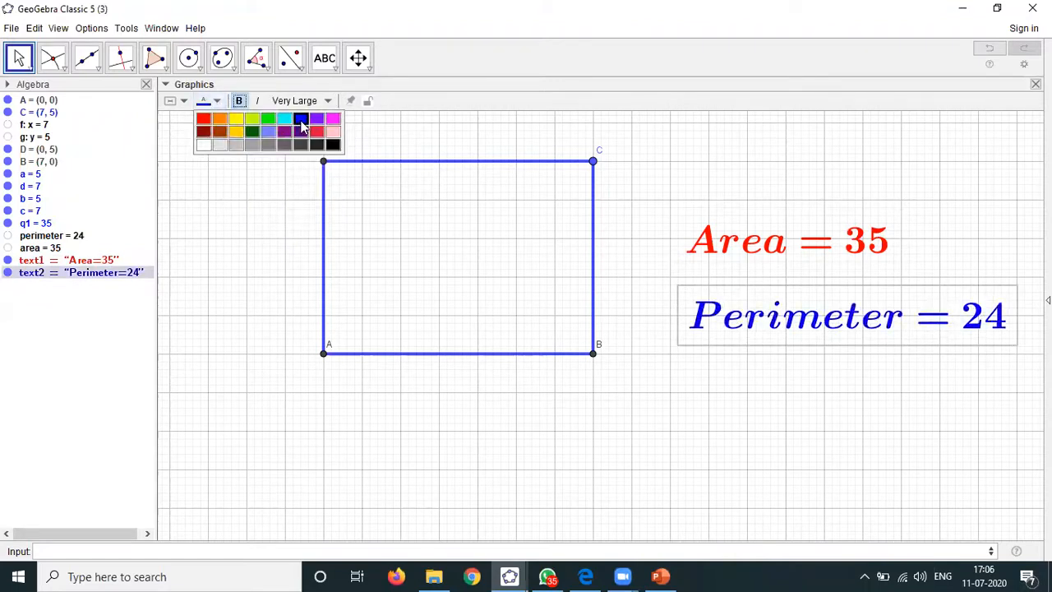
pyautogui.click(136, 366)
# Shrink the rectangle by moving corner C to about (4.44, 3.46), and shift the Area and Perimeter texts closer to it
pyautogui.moveTo(595, 164); pyautogui.dragTo(495, 221)
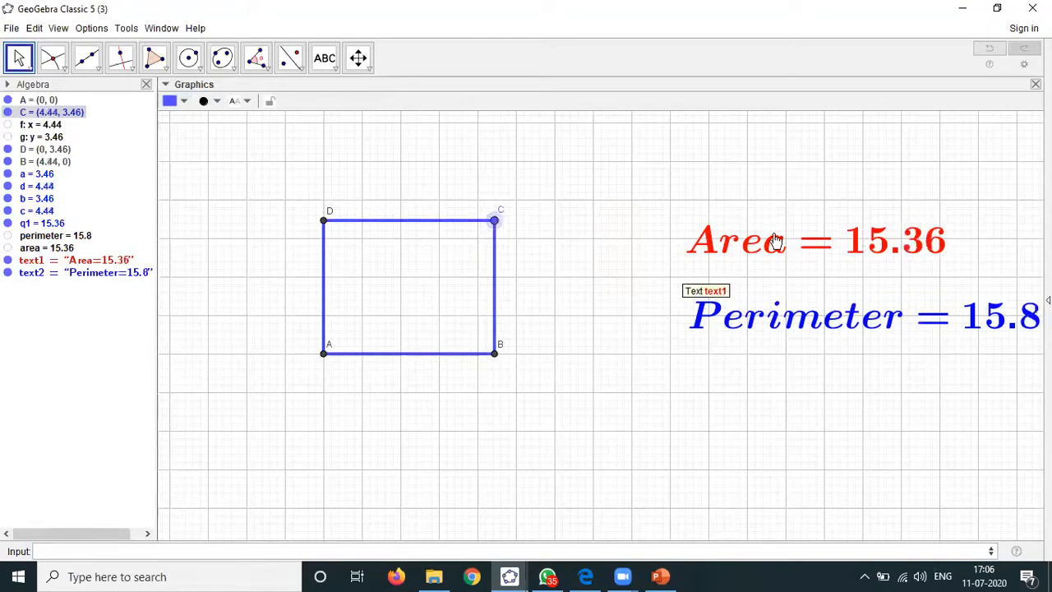
pyautogui.click(680, 240)
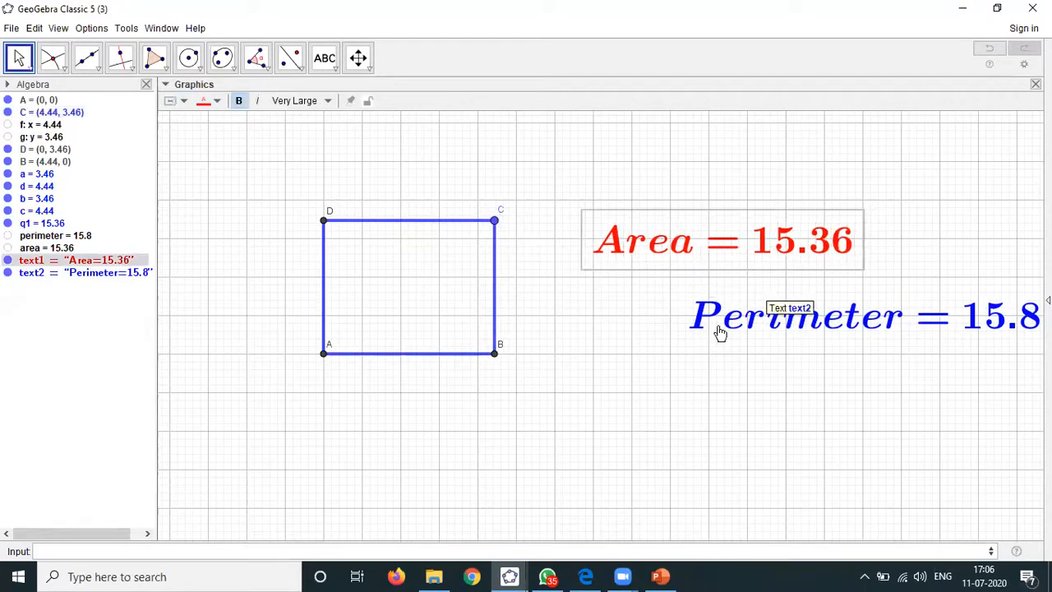
pyautogui.click(674, 320)
pyautogui.press('Escape')
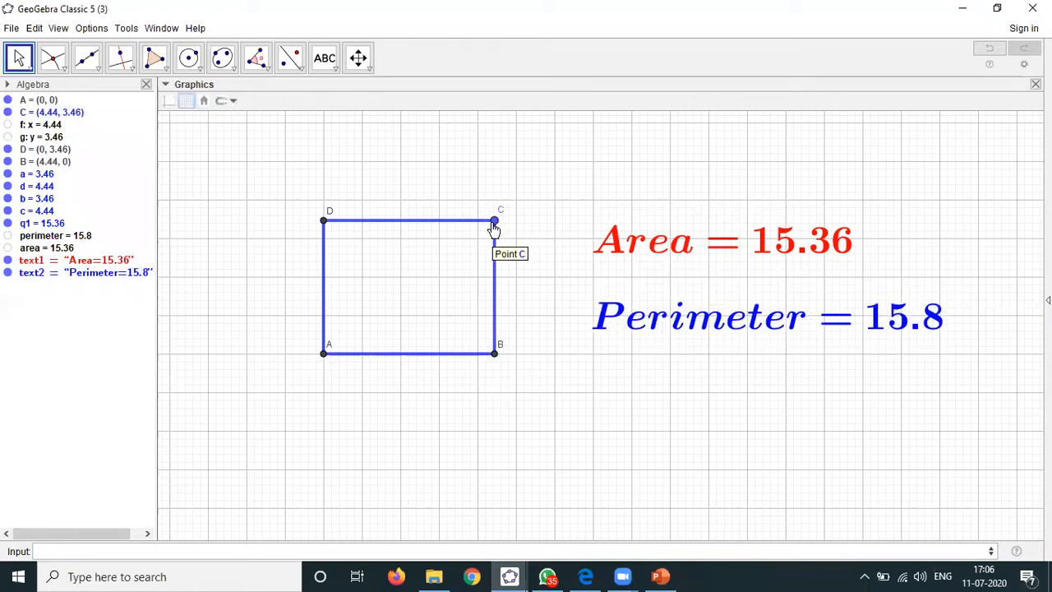
# Enlarge the rectangle by moving corner C to (5, 4) and on to (10, 6)
pyautogui.moveTo(495, 222); pyautogui.dragTo(521, 209)
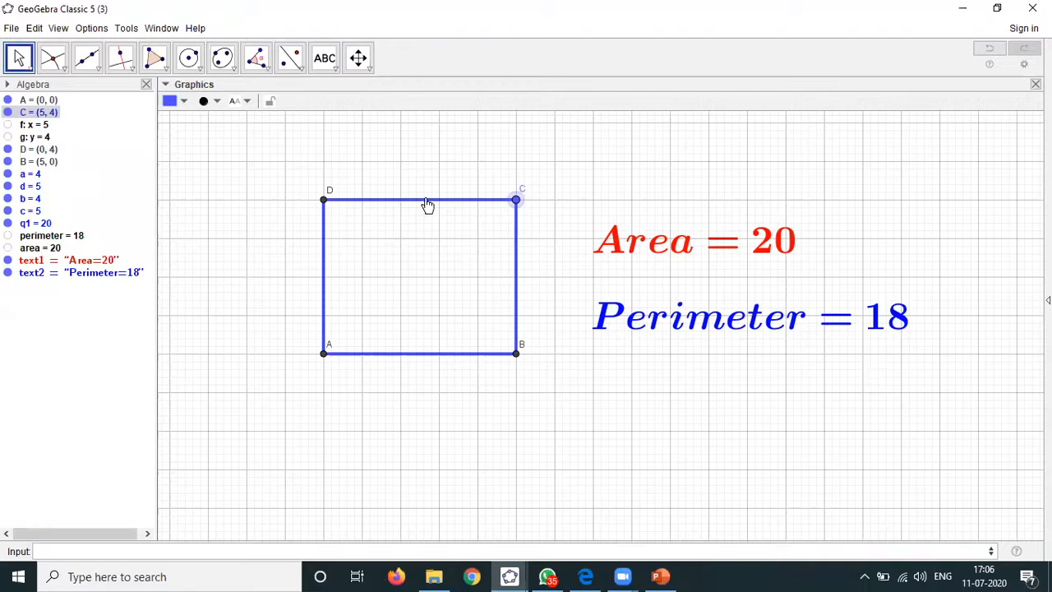
pyautogui.moveTo(516, 200); pyautogui.dragTo(711, 115)
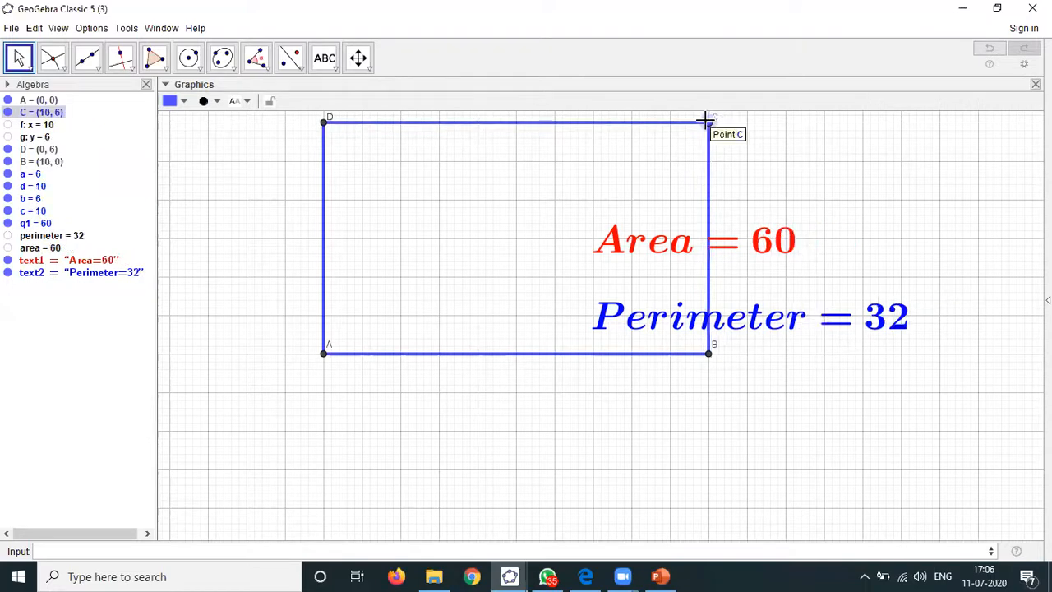